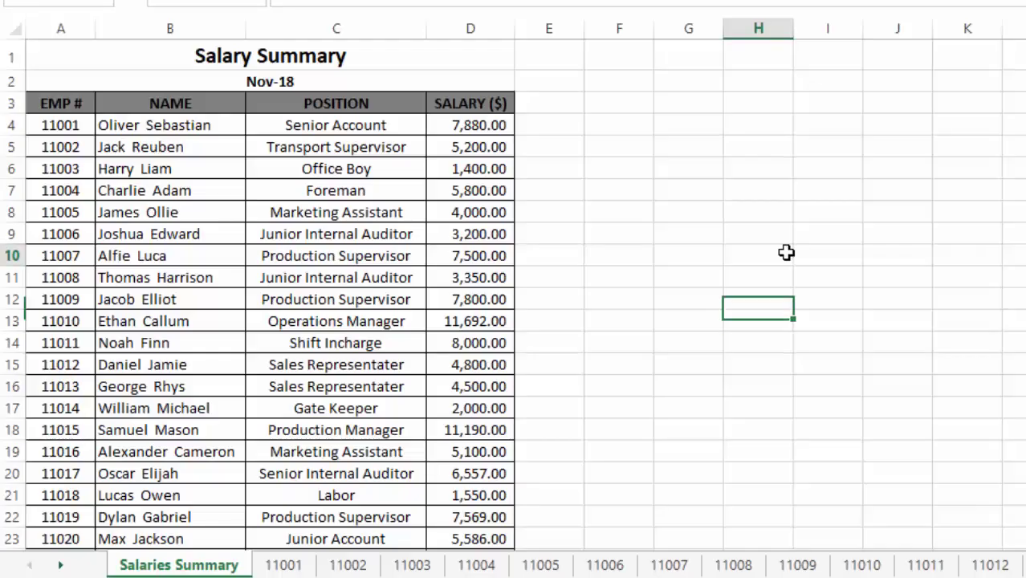
Select cells across the employee table, including records A5:C16 and salaries D6:D15
left_click(781, 253)
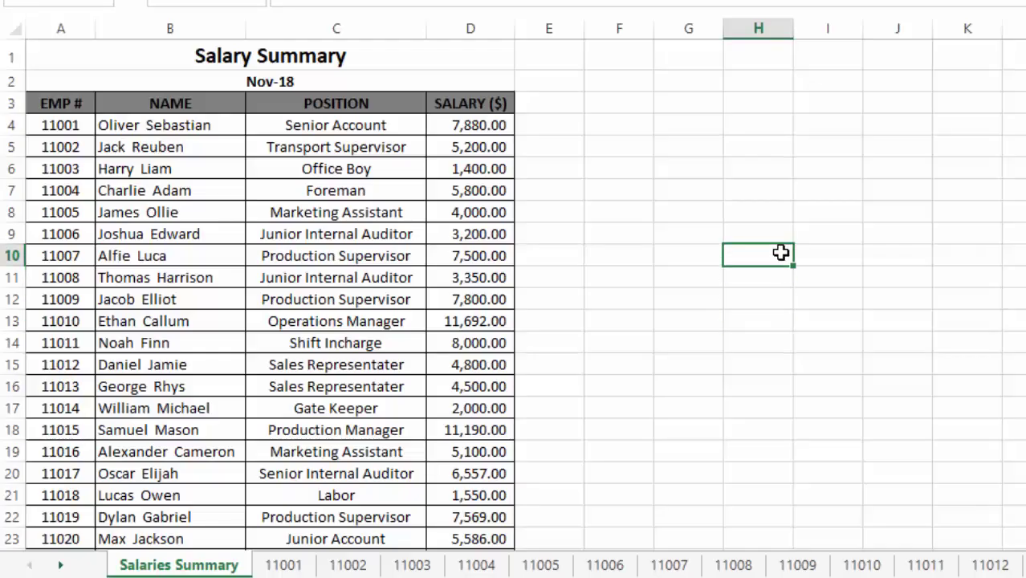
left_click(50, 149)
left_click_drag(50, 148, 356, 380)
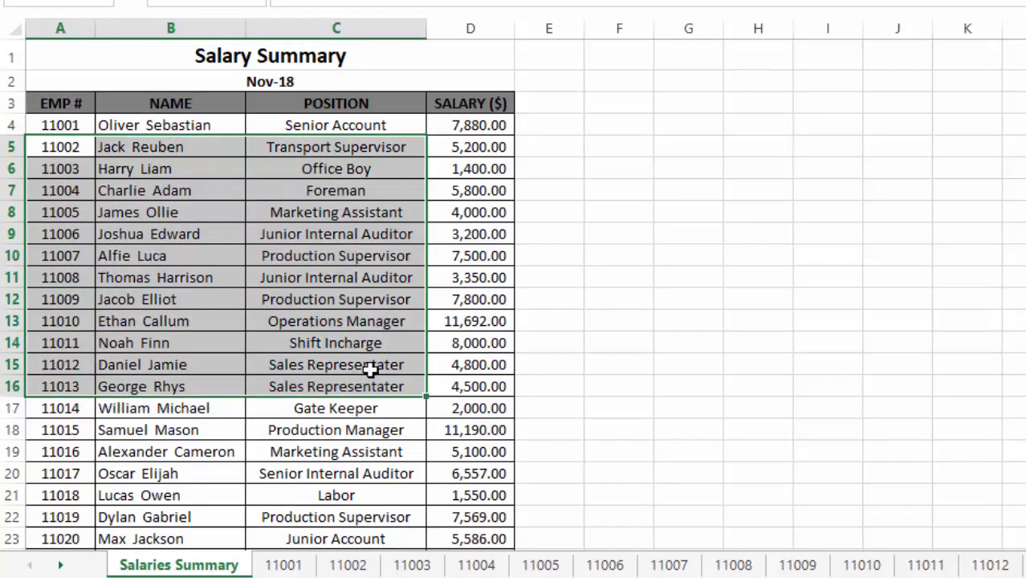
left_click_drag(474, 169, 473, 365)
left_click(206, 253)
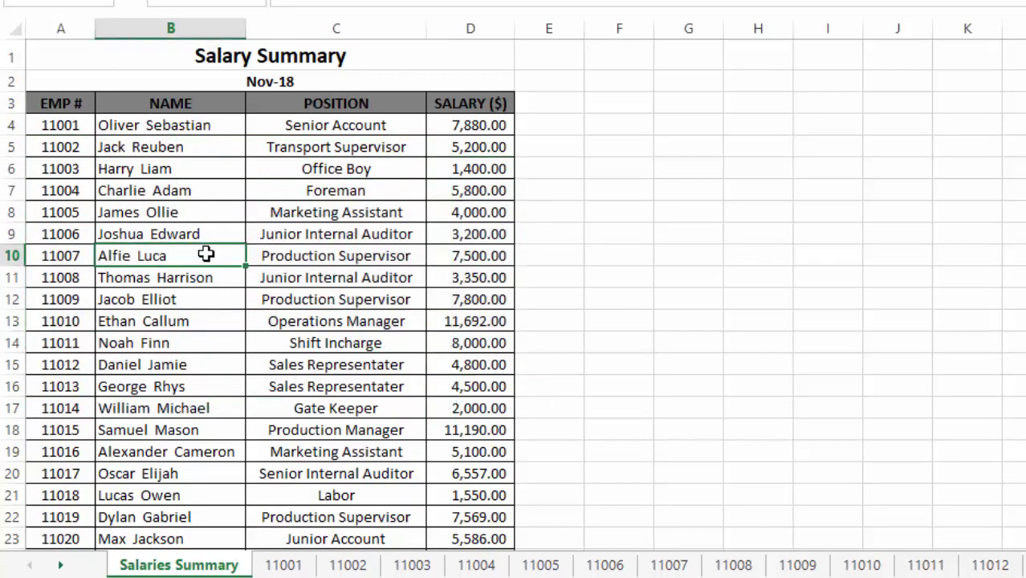
left_click(348, 84)
left_click(384, 277)
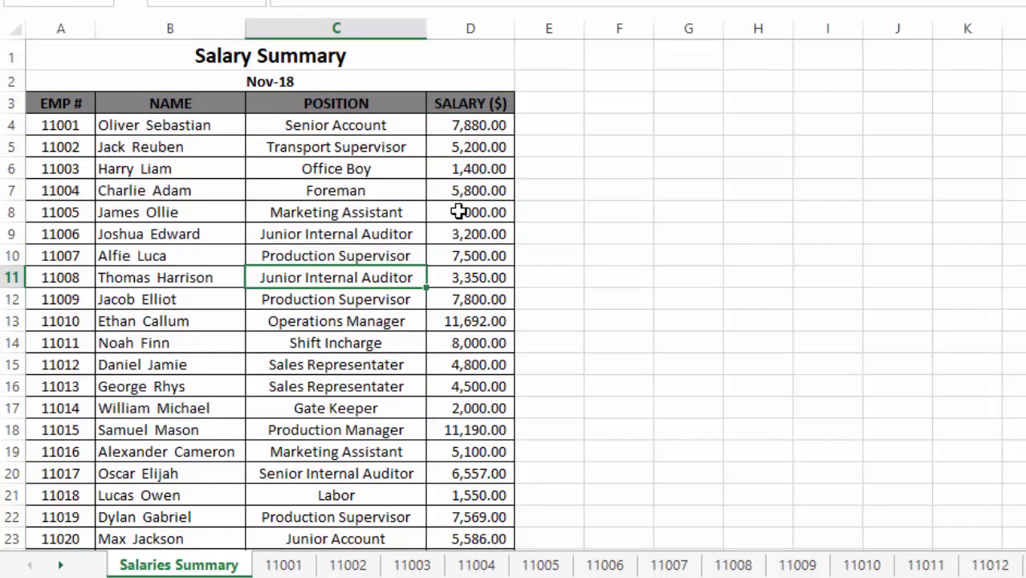
left_click(486, 195)
Scroll down to the D154 salary total and inspect its SUM formula without editing
scroll(490, 209, "down", 20)
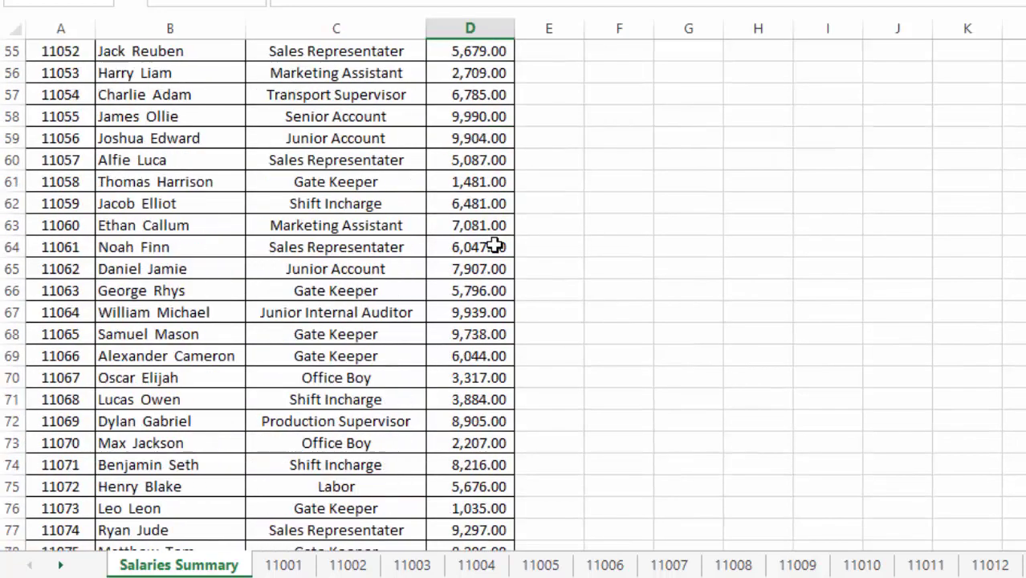
scroll(498, 233, "down", 20)
left_click(480, 313)
double_click(481, 315)
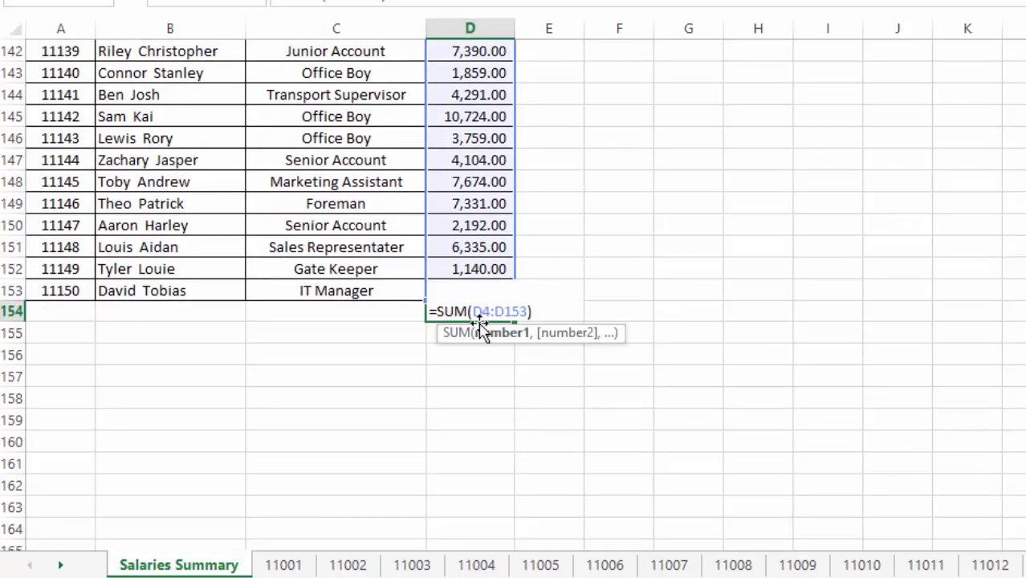
key("Escape")
Re-examine the total's SUM formula and leave it unchanged
scroll(500, 318, "up", 16)
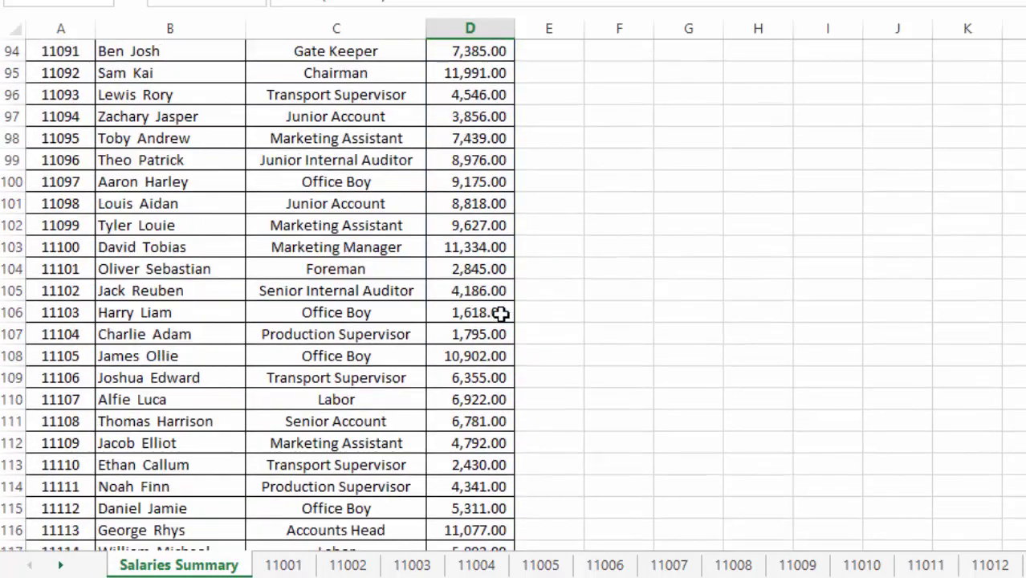
scroll(500, 313, "up", 1)
scroll(500, 314, "down", 17)
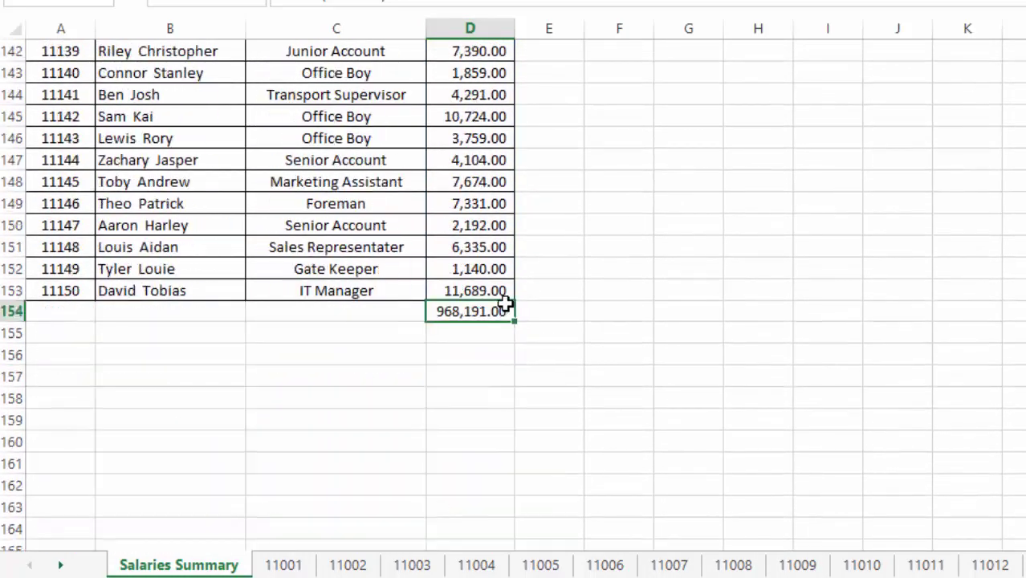
scroll(506, 305, "up", 1)
double_click(489, 379)
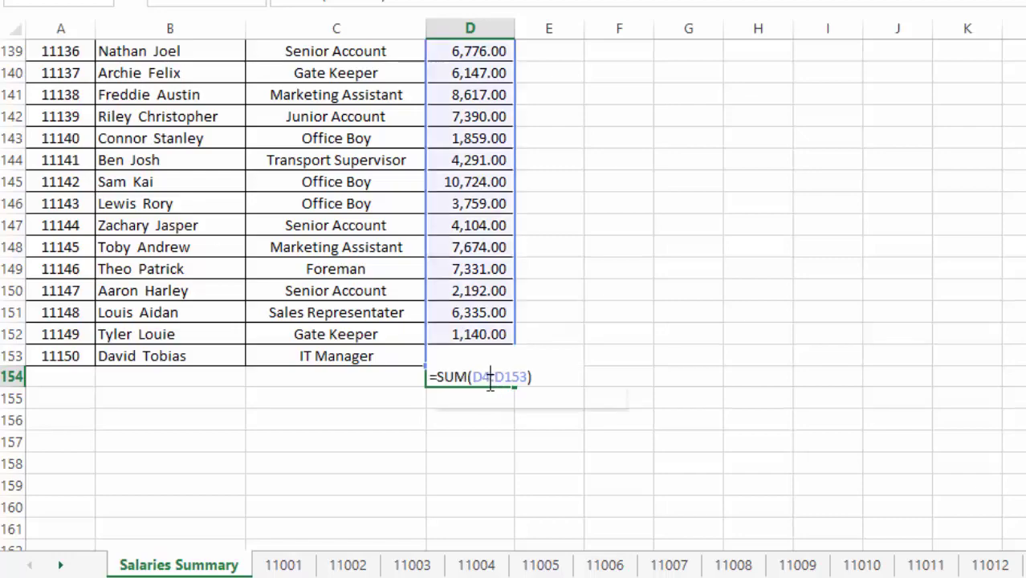
key("Escape")
scroll(594, 159, "up", 20)
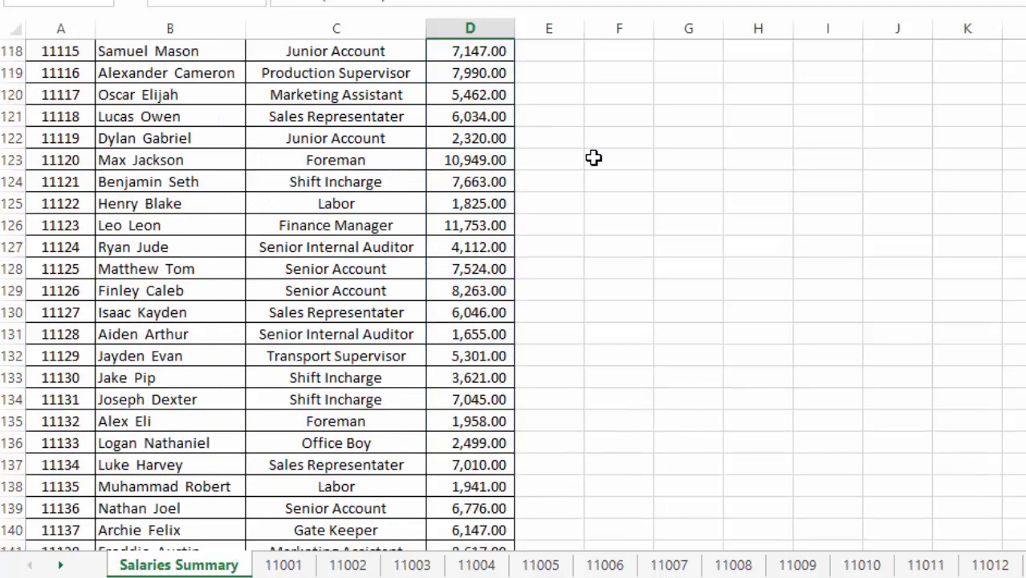
scroll(593, 161, "up", 16)
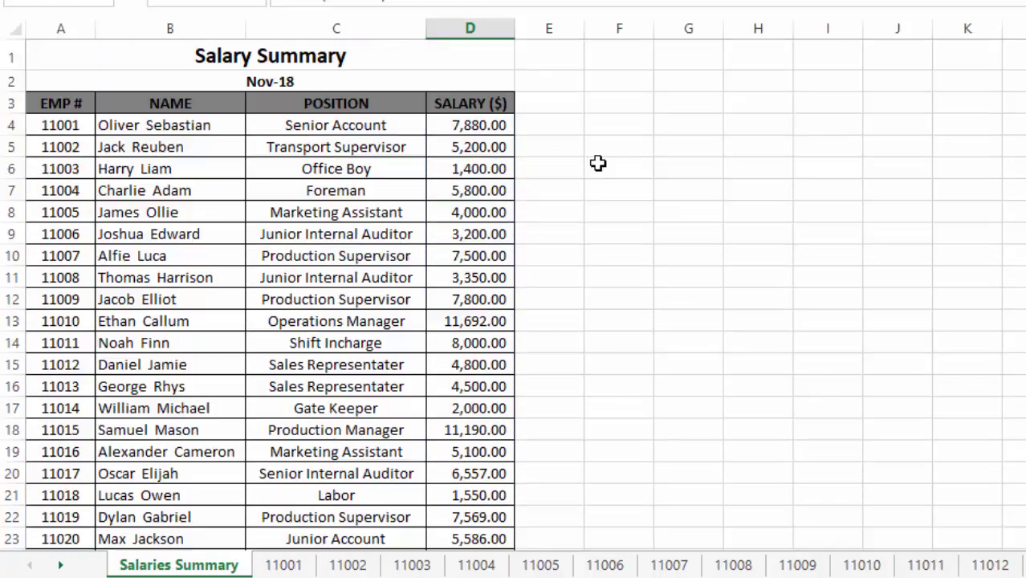
Select empty cell J5, then scroll down to select the D154 total
left_click(914, 152)
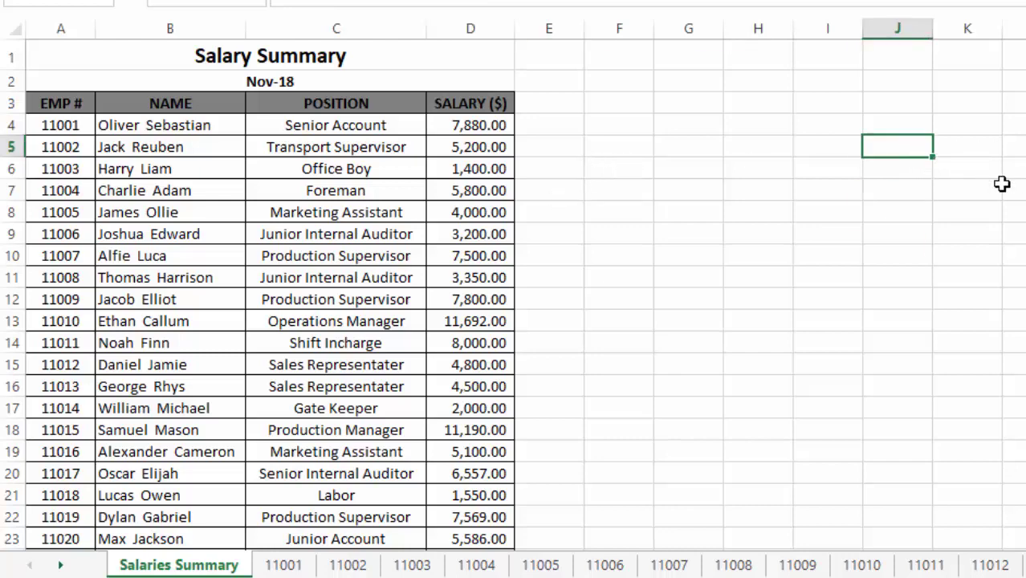
scroll(694, 266, "down", 20)
scroll(620, 255, "down", 20)
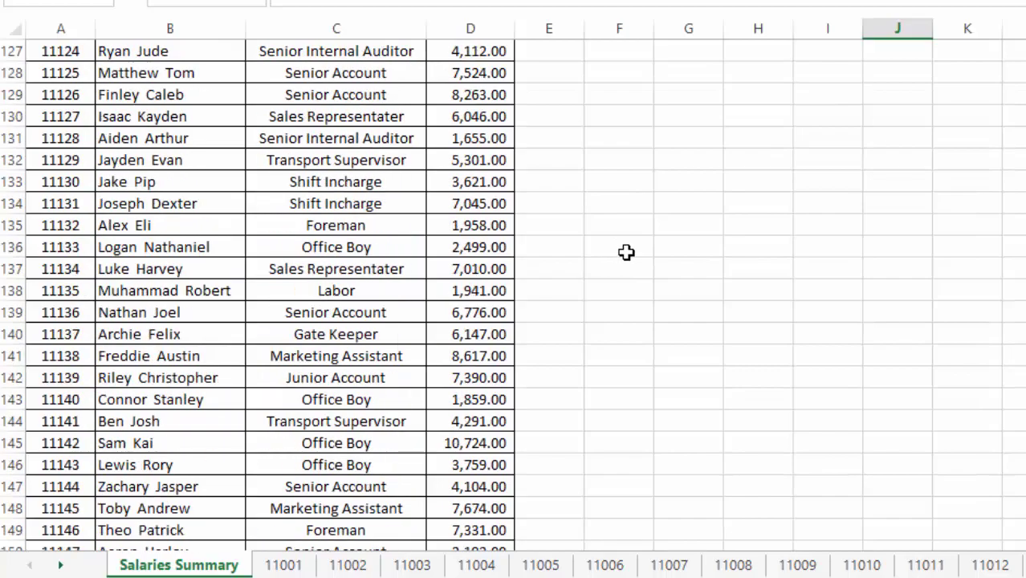
left_click(467, 182)
scroll(775, 291, "up", 20)
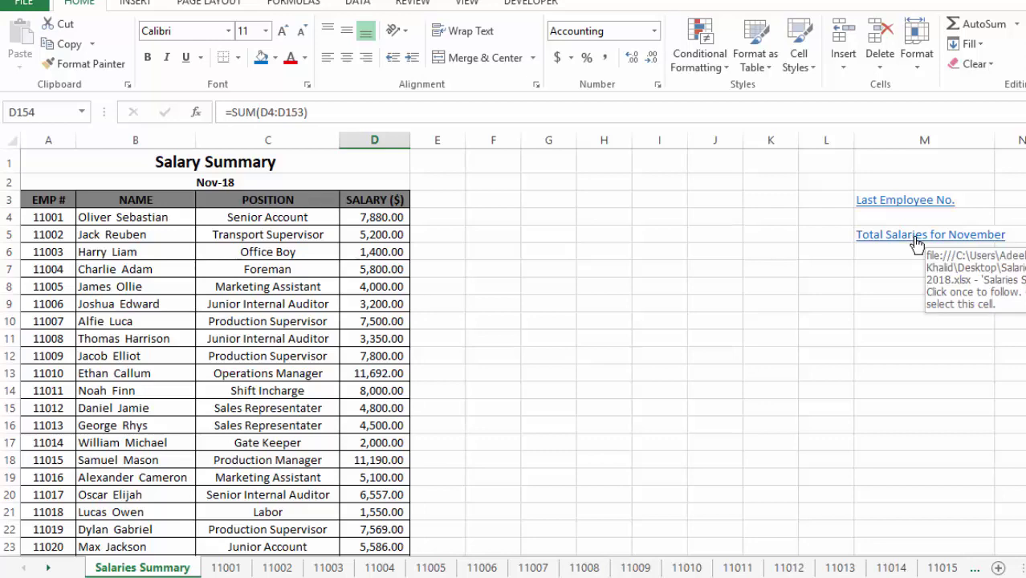
Follow the Total Salaries for November link to D154, then return to the top and select H5
left_click(916, 239)
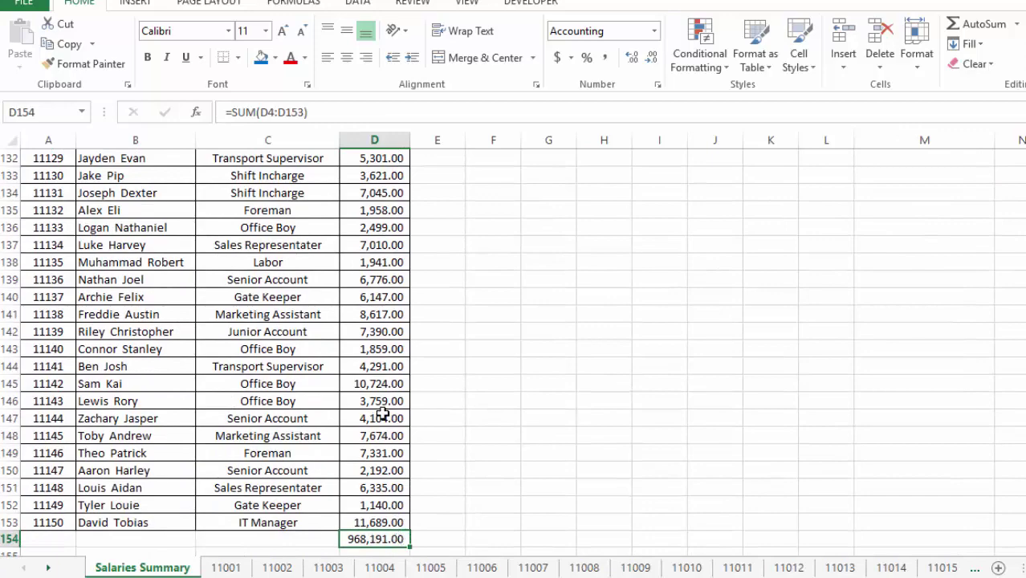
scroll(802, 454, "up", 20)
scroll(807, 423, "up", 6)
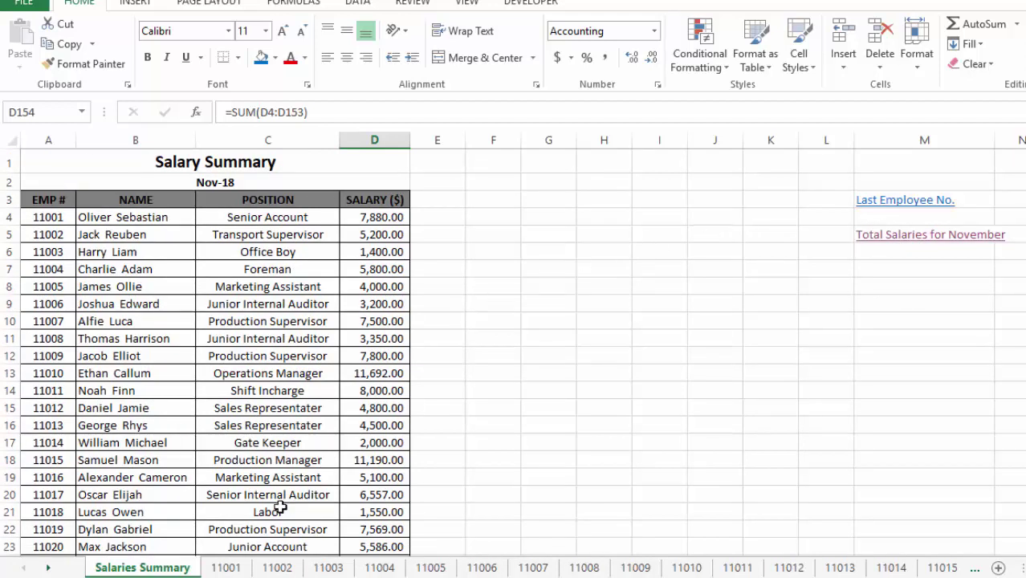
left_click(659, 390)
left_click(650, 269)
left_click(616, 232)
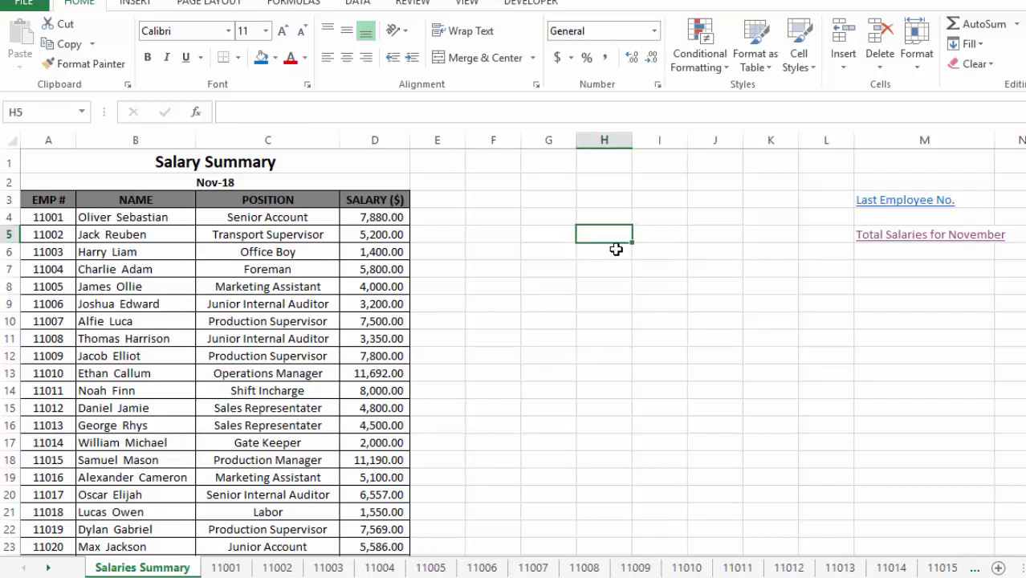
scroll(416, 266, "down", 20)
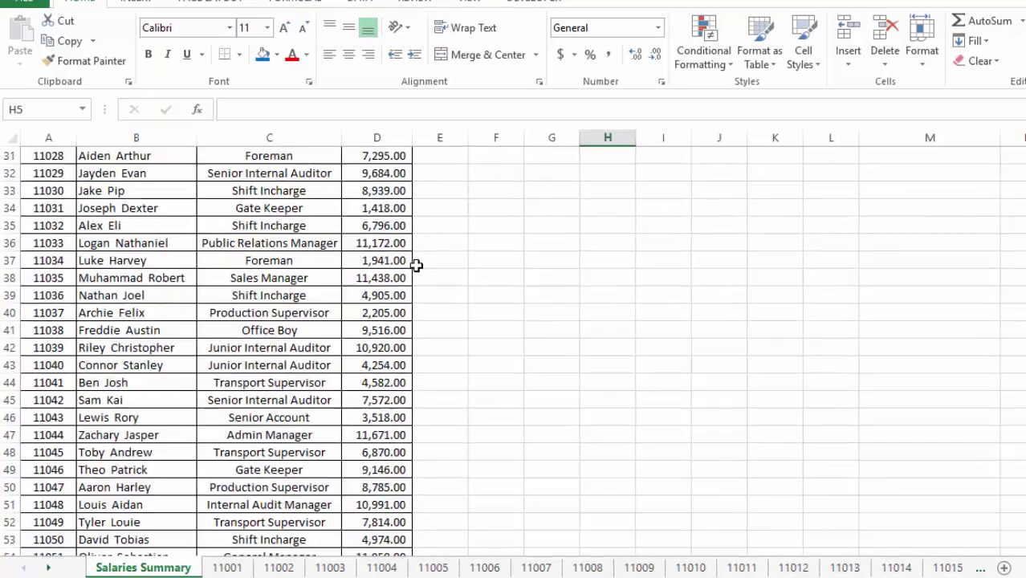
scroll(487, 261, "down", 4)
scroll(466, 161, "up", 1)
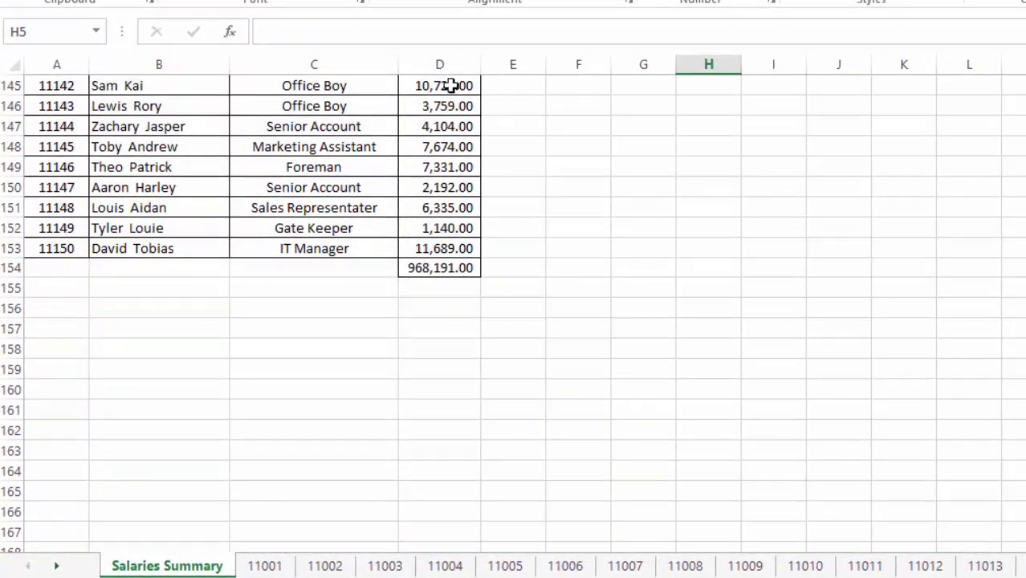
left_click(449, 64)
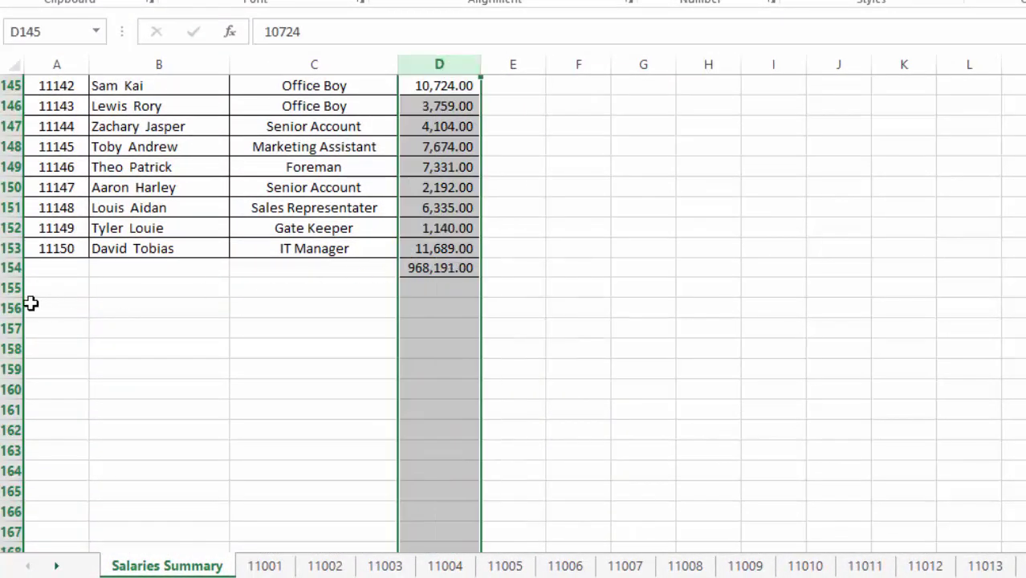
left_click(6, 267)
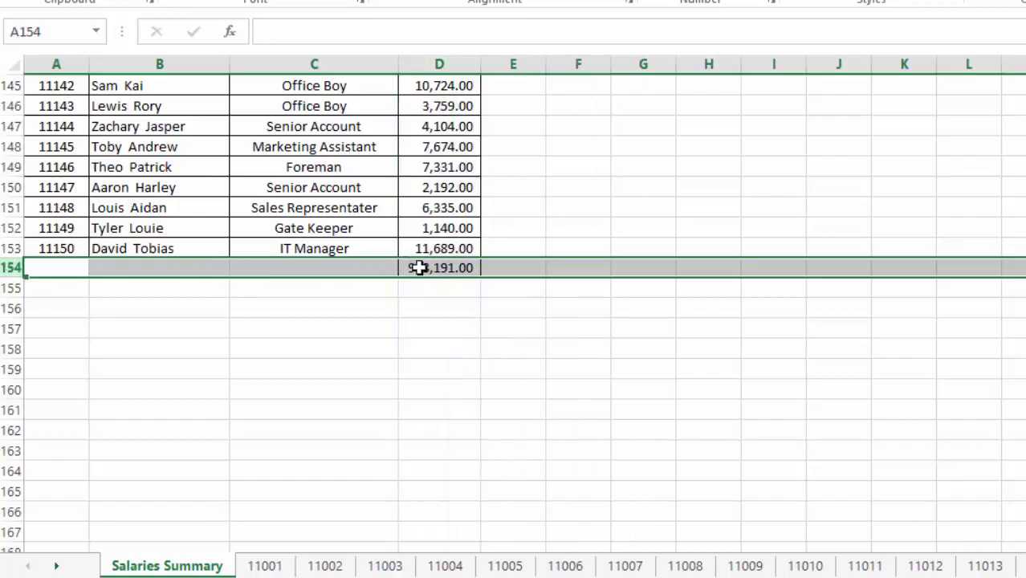
left_click(444, 267)
scroll(751, 335, "up", 20)
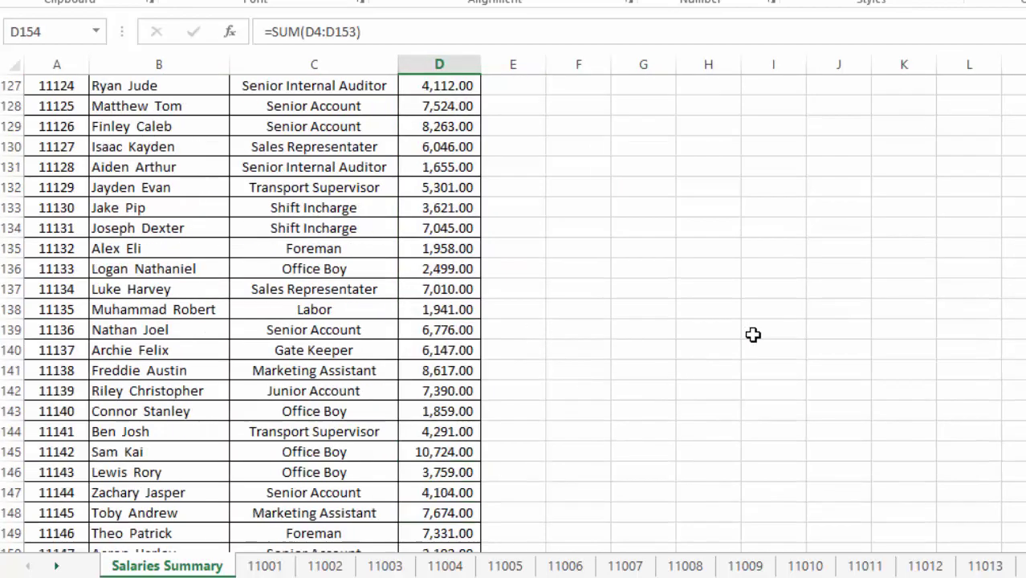
scroll(788, 413, "up", 20)
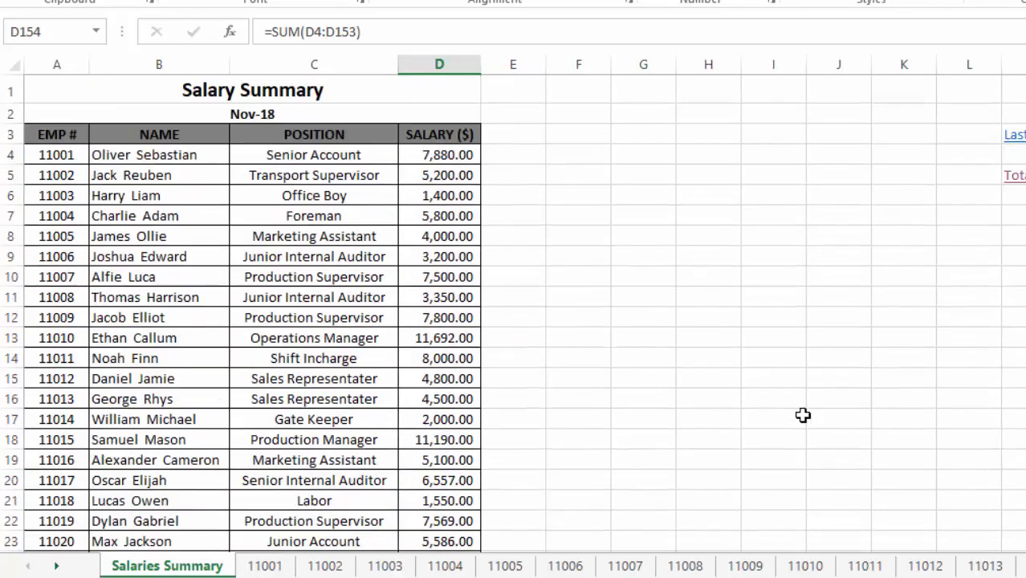
left_click(709, 160)
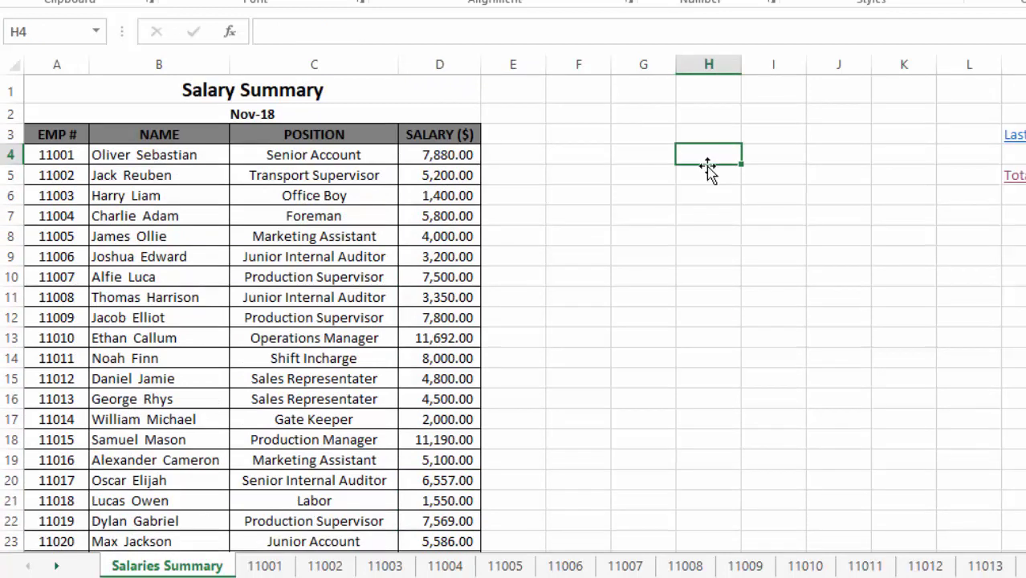
left_click(706, 178)
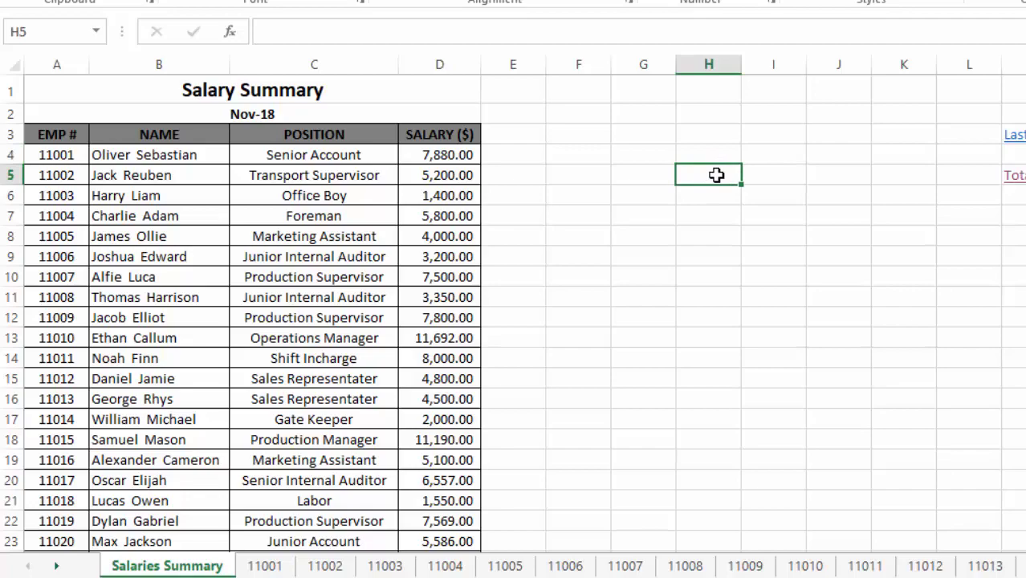
Open the hyperlink settings for H5 and close them without applying anything
right_click(717, 175)
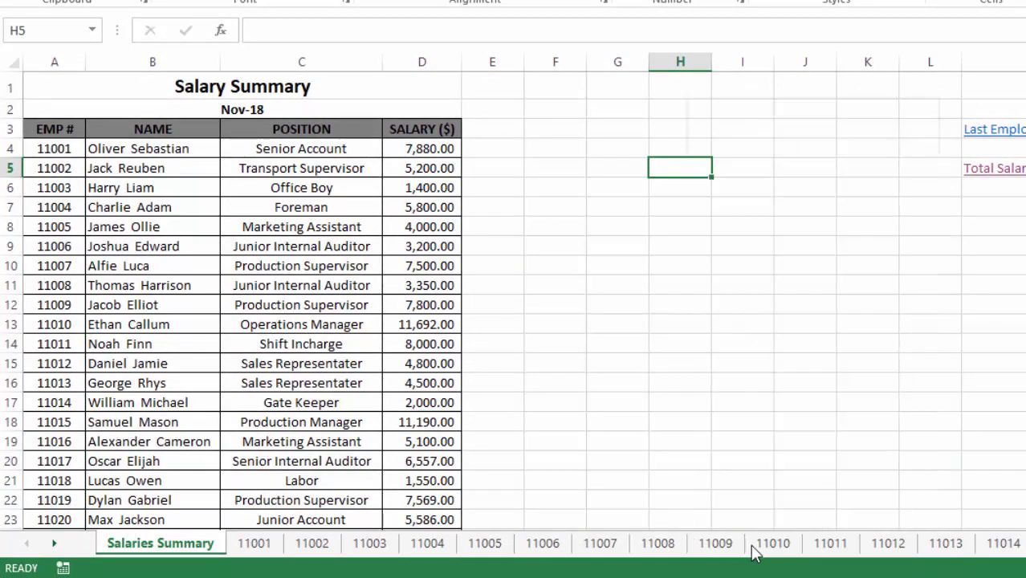
left_click(751, 546)
left_click_drag(811, 261, 854, 211)
key("Escape")
Start a hyperlink for M15 from the Insert tab, cancel it, and select H6 on HOME
right_click(658, 168)
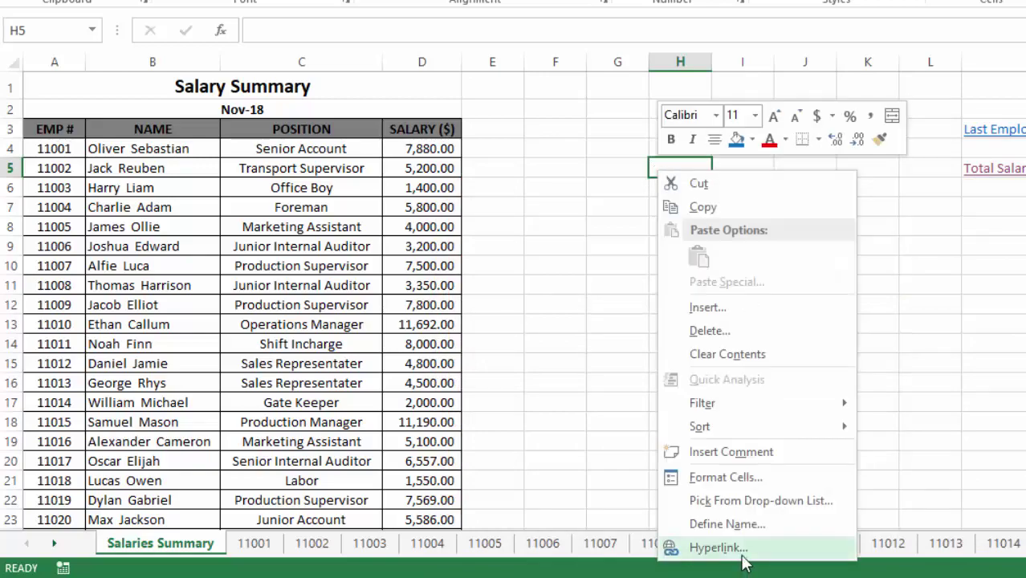
left_click(984, 363)
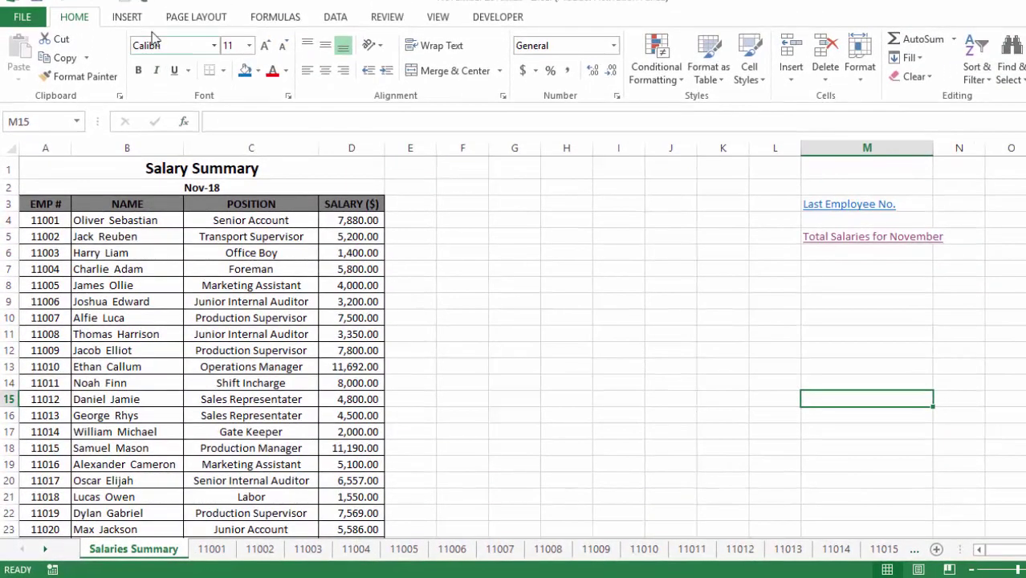
left_click(135, 20)
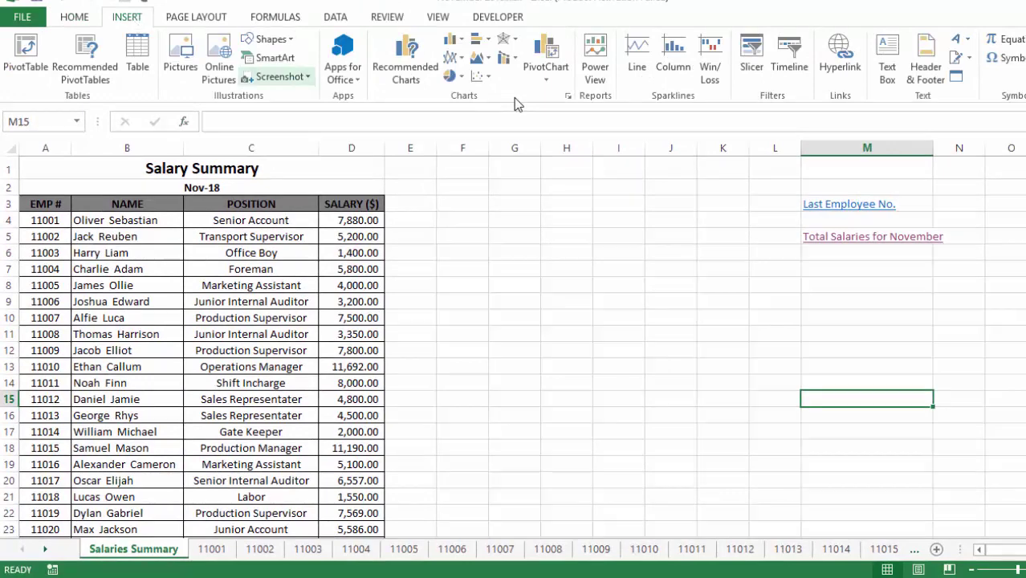
left_click(854, 64)
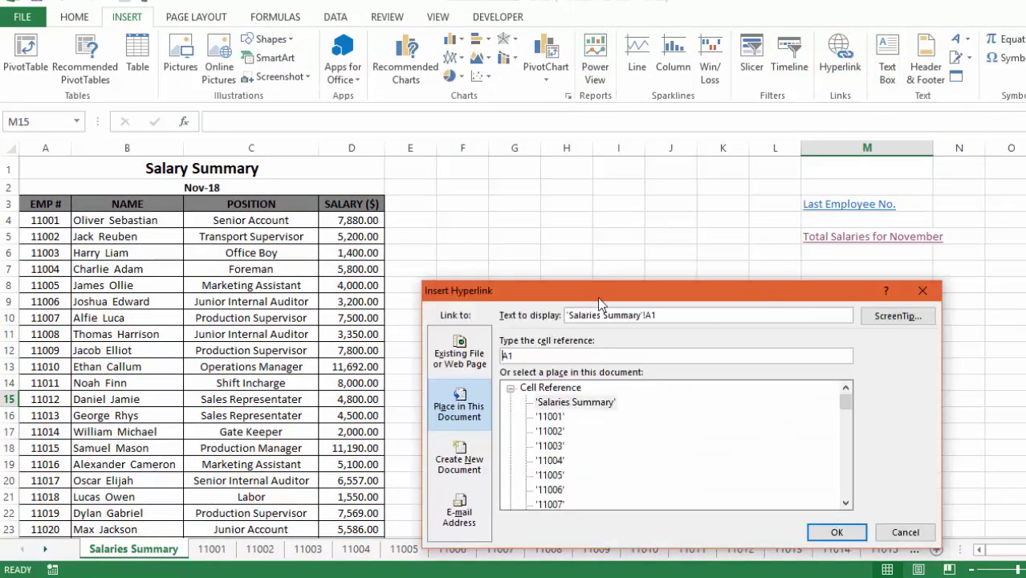
left_click_drag(598, 302, 575, 230)
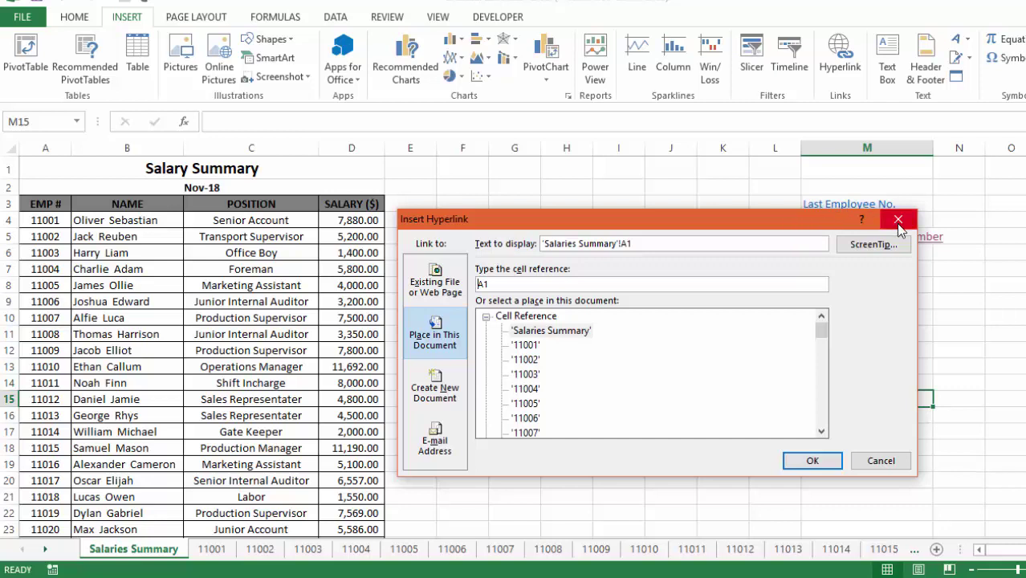
left_click(898, 218)
left_click(410, 464)
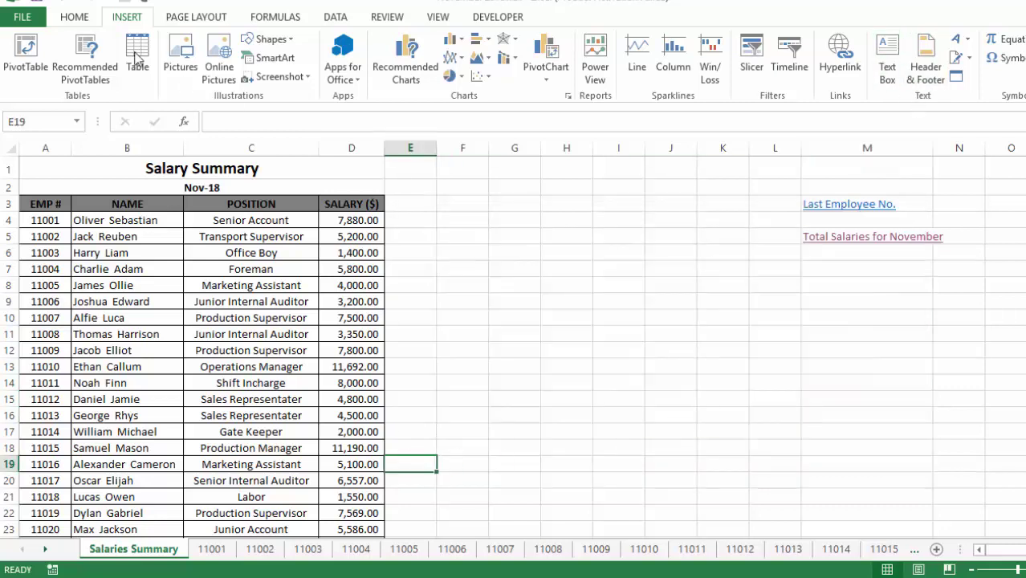
left_click(74, 17)
left_click(577, 249)
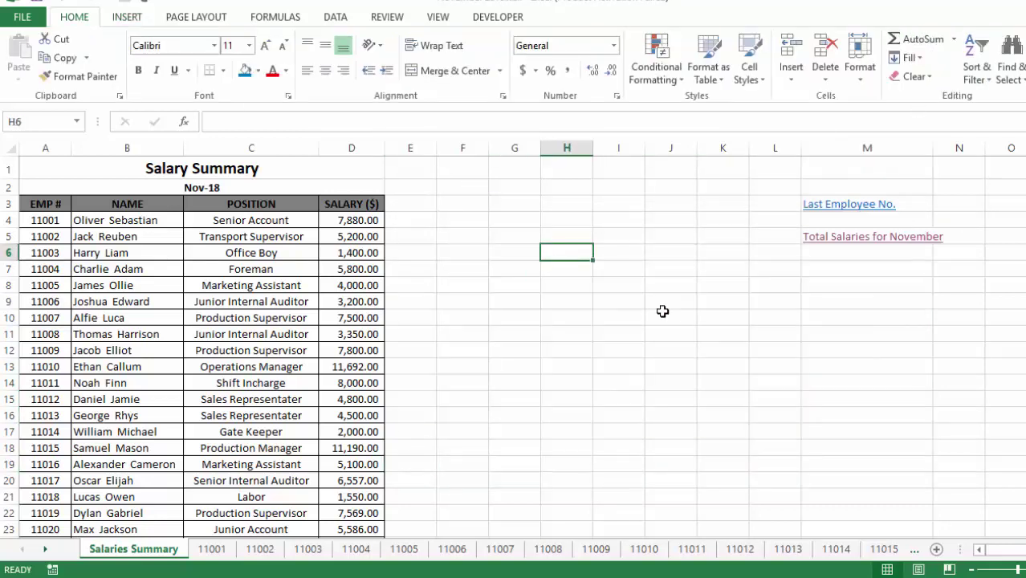
Insert a 'Total Salaries' link in H6 pointing to Salaries Summary cell D154
key("ctrl+k")
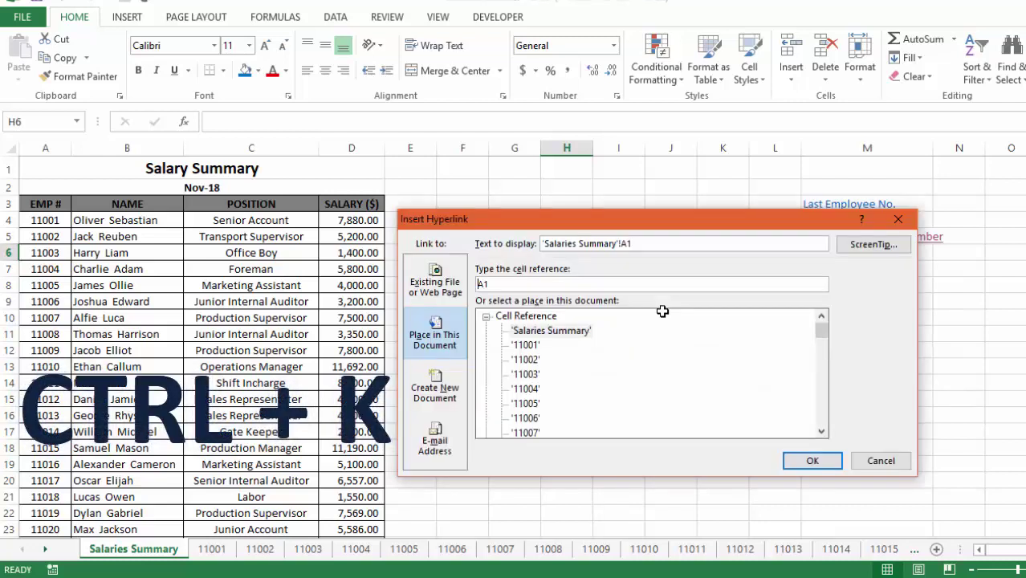
left_click_drag(634, 225, 676, 247)
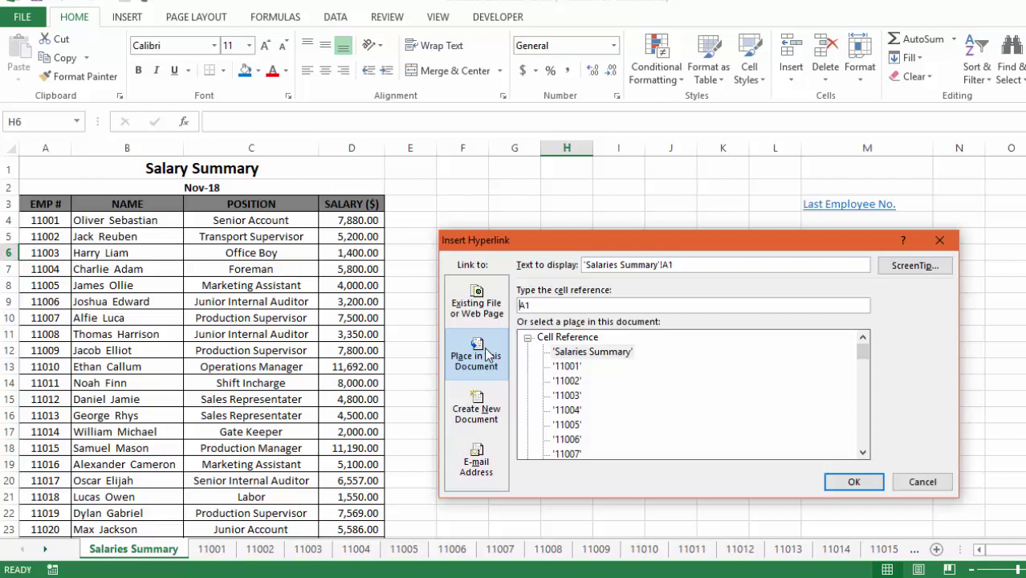
left_click(624, 354)
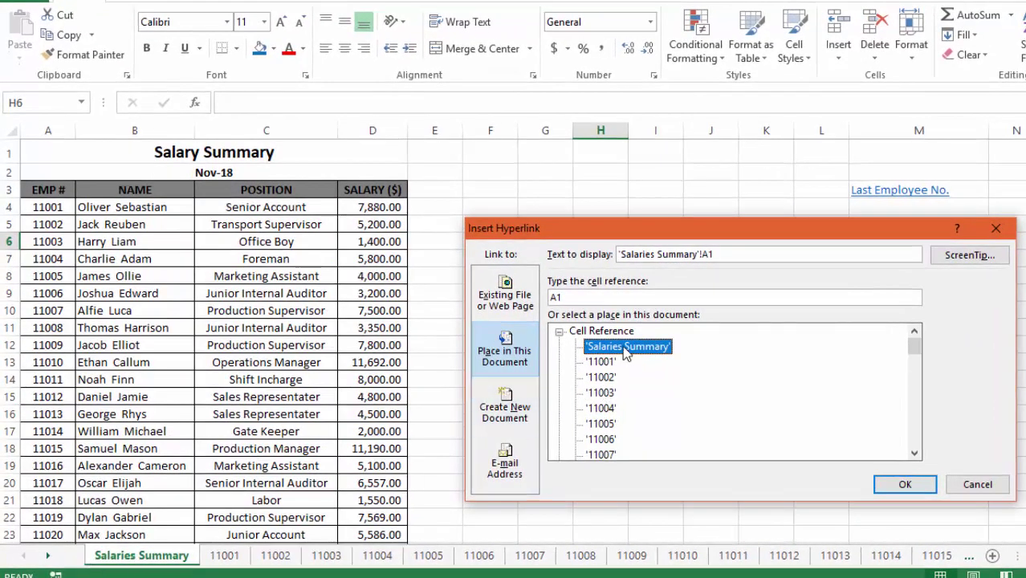
left_click_drag(577, 297, 543, 298)
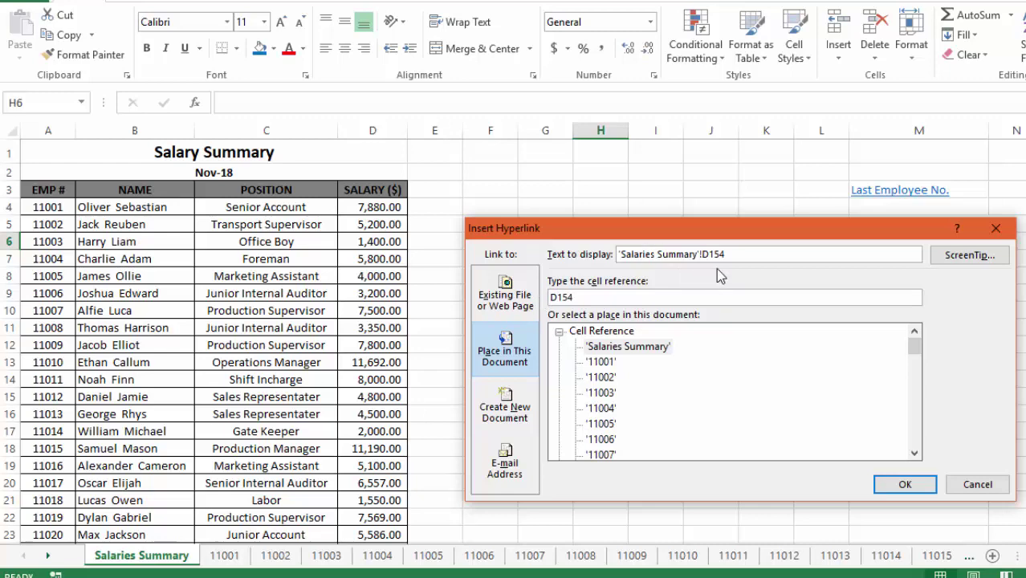
left_click_drag(739, 253, 584, 251)
left_click_drag(594, 213, 588, 269)
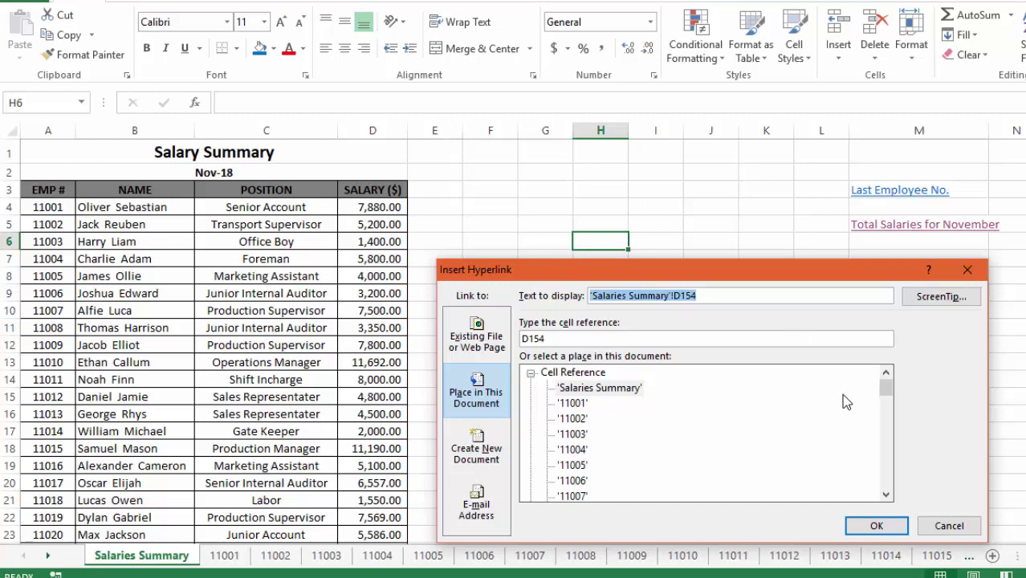
type("Total Salaries")
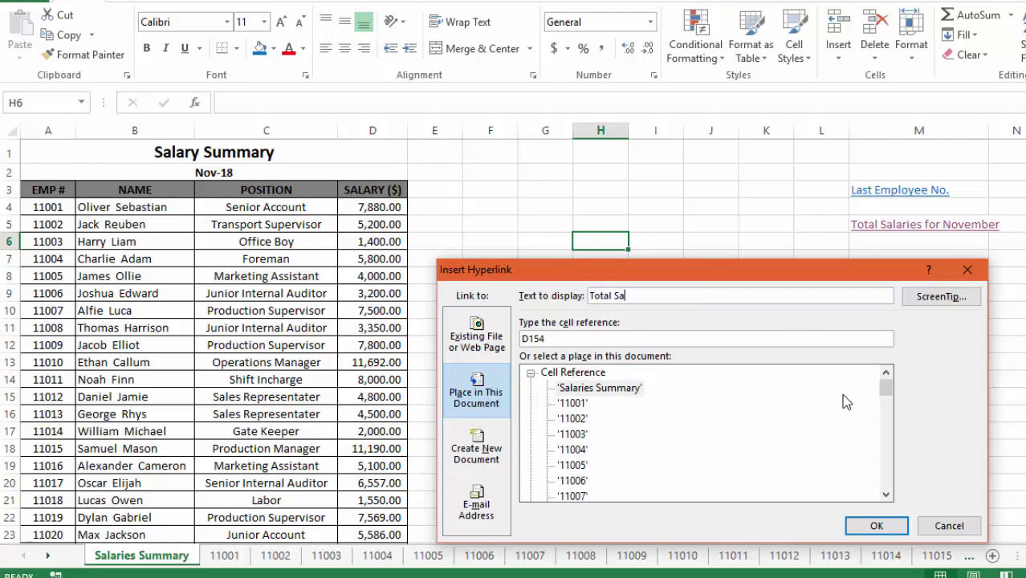
left_click(884, 524)
left_click(633, 283)
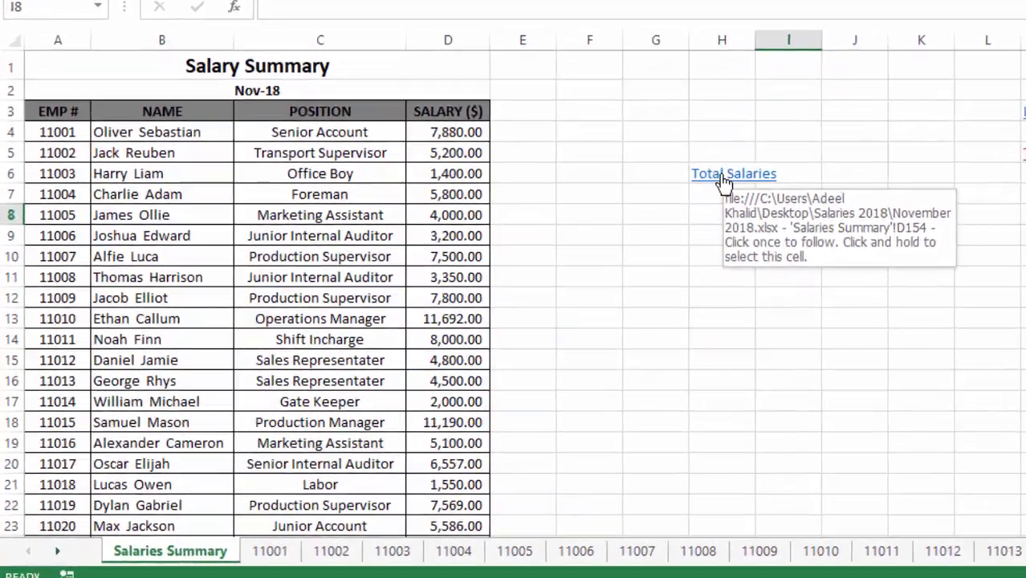
Test the Total Salaries link reaches the 968,191.00 total, then select G153
left_click(599, 250)
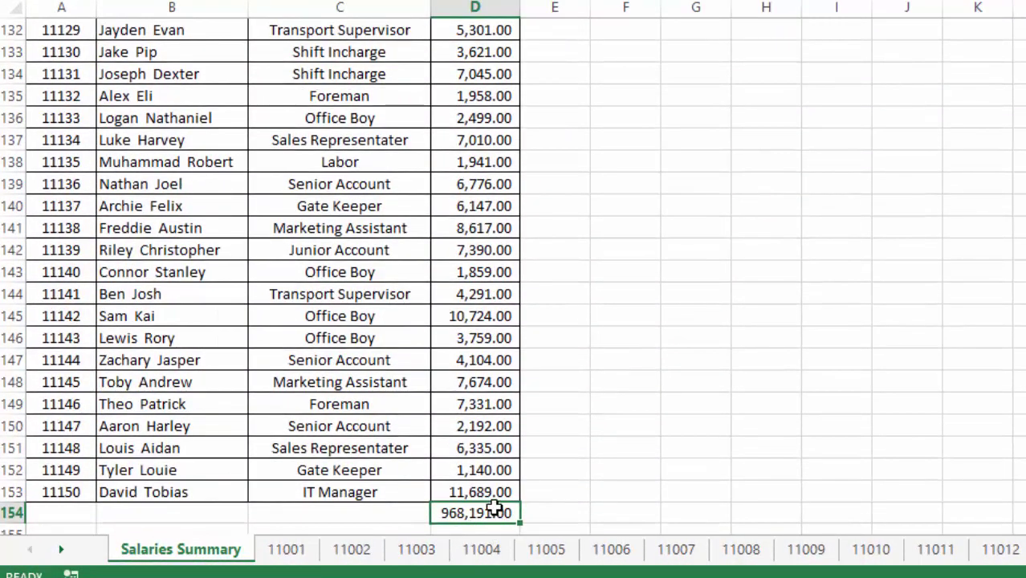
scroll(495, 522, "up", 20)
scroll(512, 277, "up", 7)
scroll(518, 213, "down", 20)
scroll(595, 288, "down", 10)
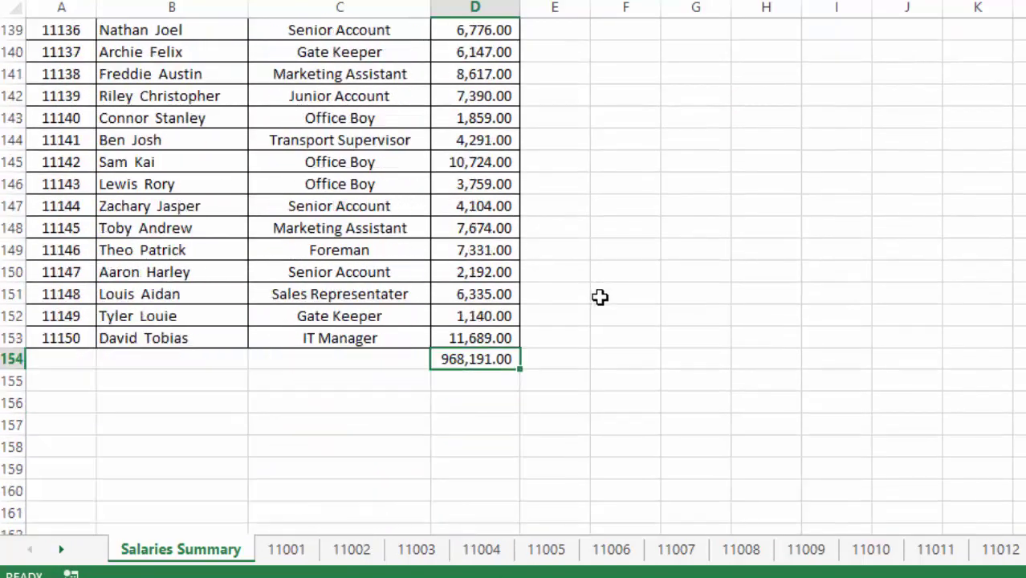
left_click(718, 271)
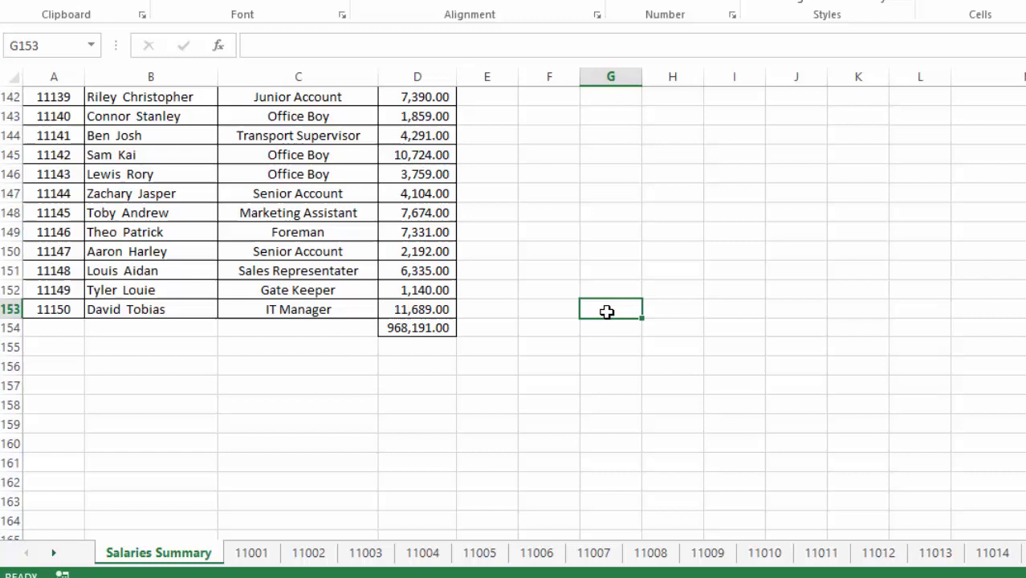
Insert a 'Go to Top of page' link in G153 targeting Salaries Summary cell A1
right_click(693, 279)
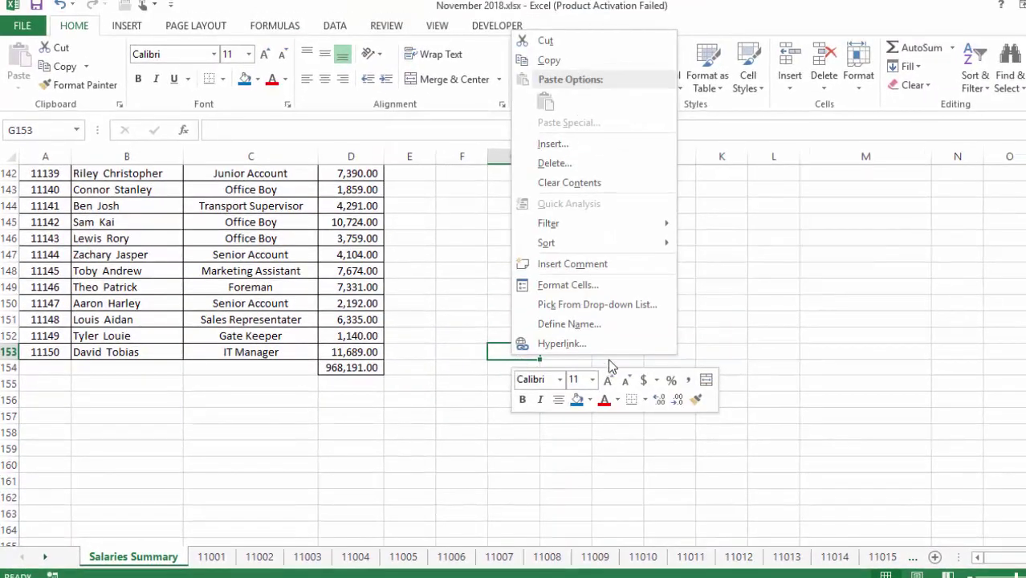
left_click(587, 342)
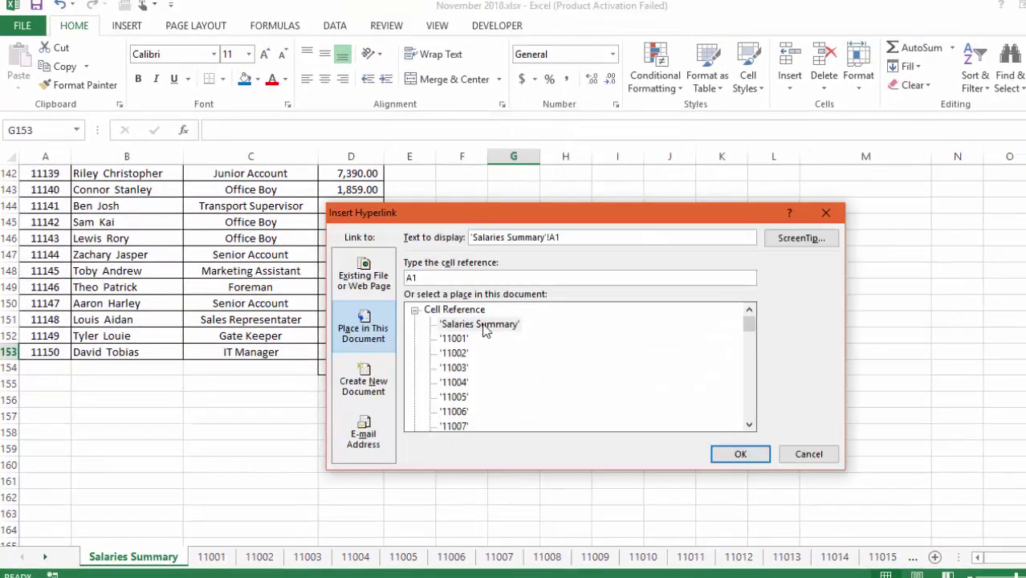
left_click(482, 325)
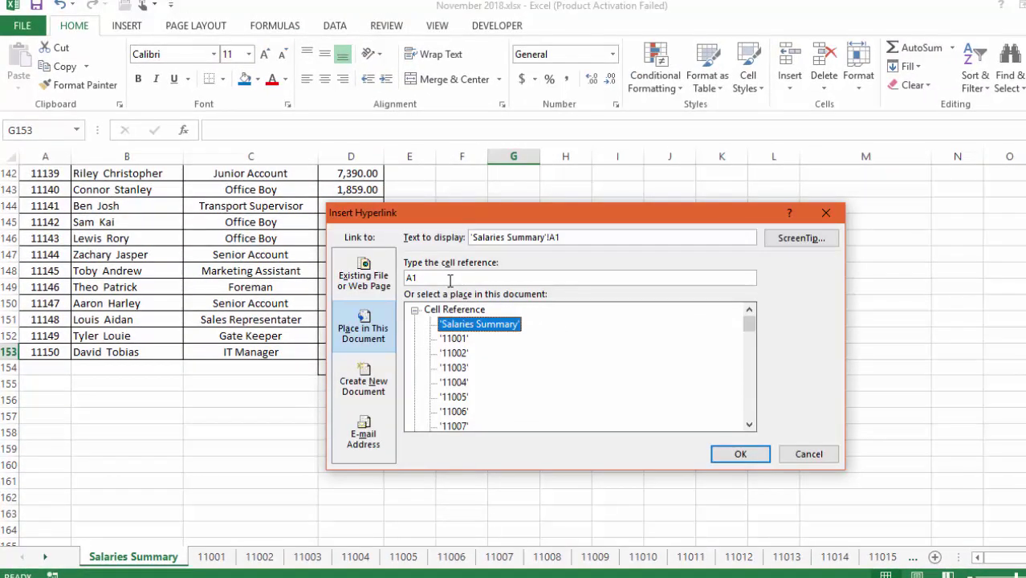
double_click(422, 280)
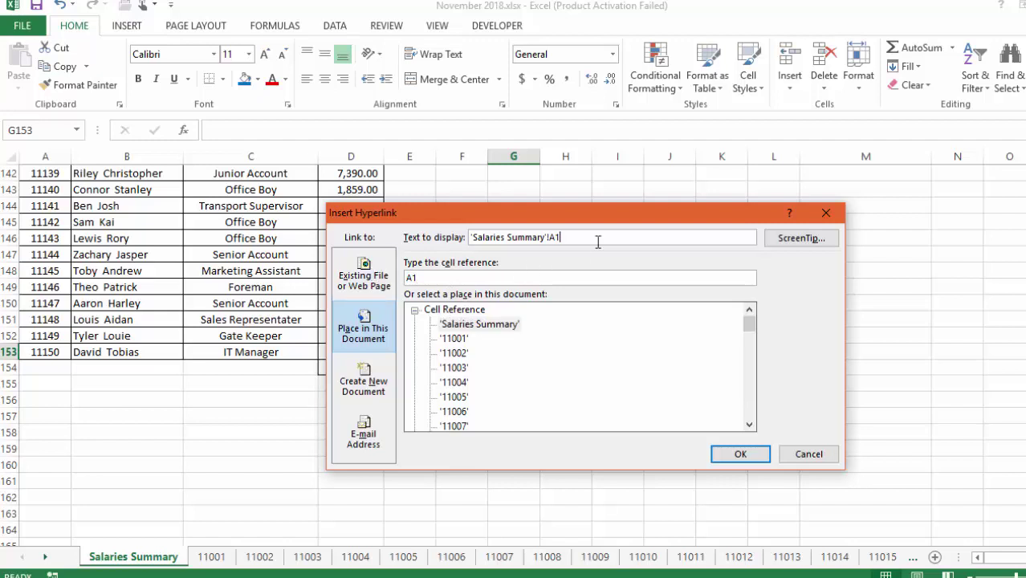
left_click_drag(599, 243, 367, 210)
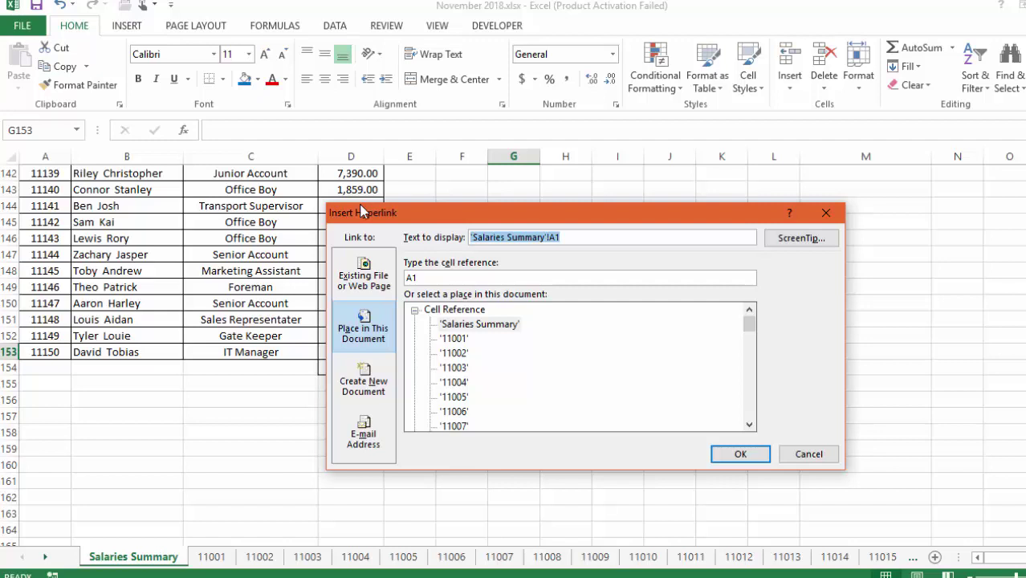
type("Go to Top of page")
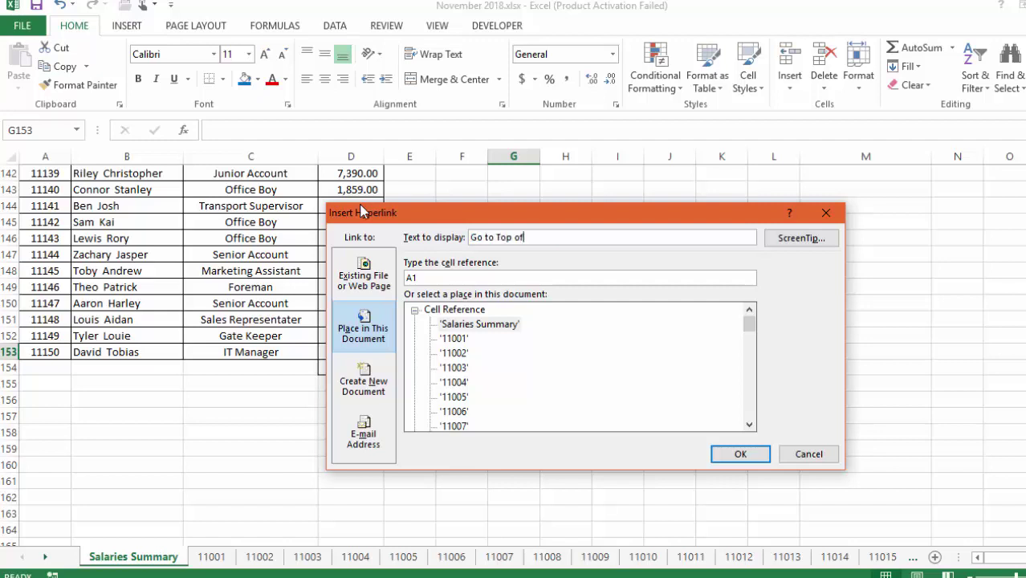
left_click(743, 454)
left_click(567, 449)
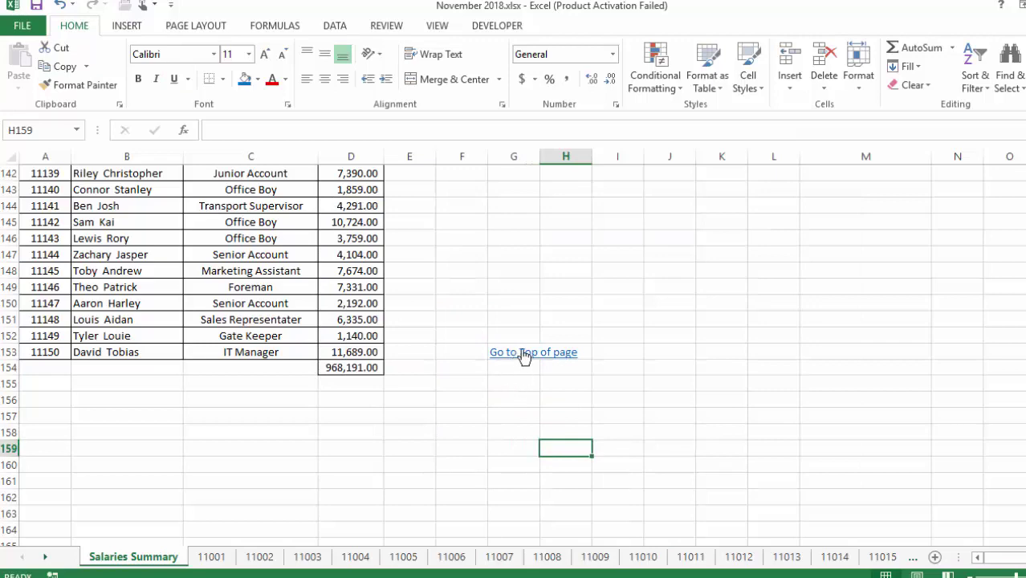
Follow the Go to Top of page link to confirm it returns to the top
left_click(524, 354)
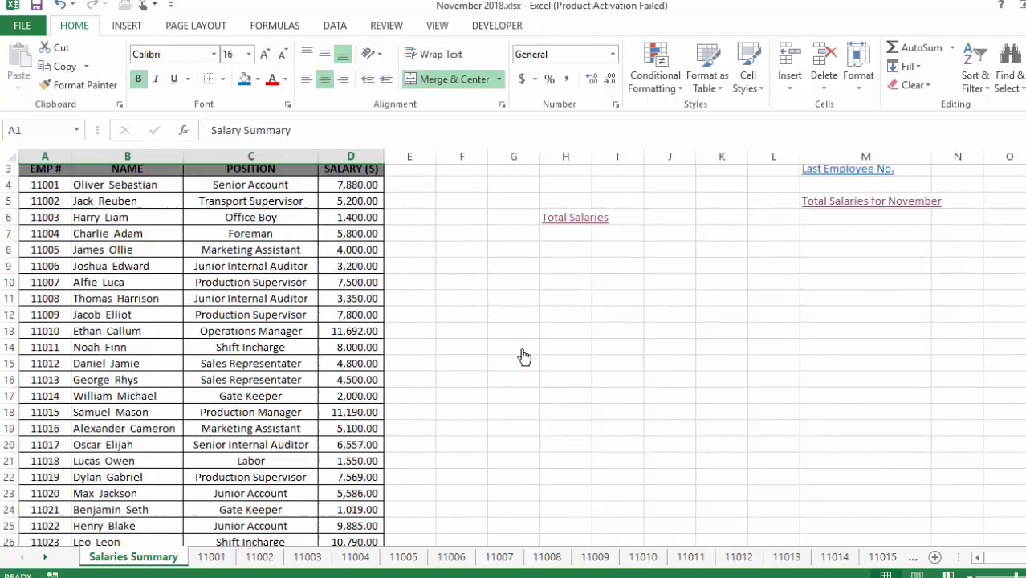
left_click(417, 322)
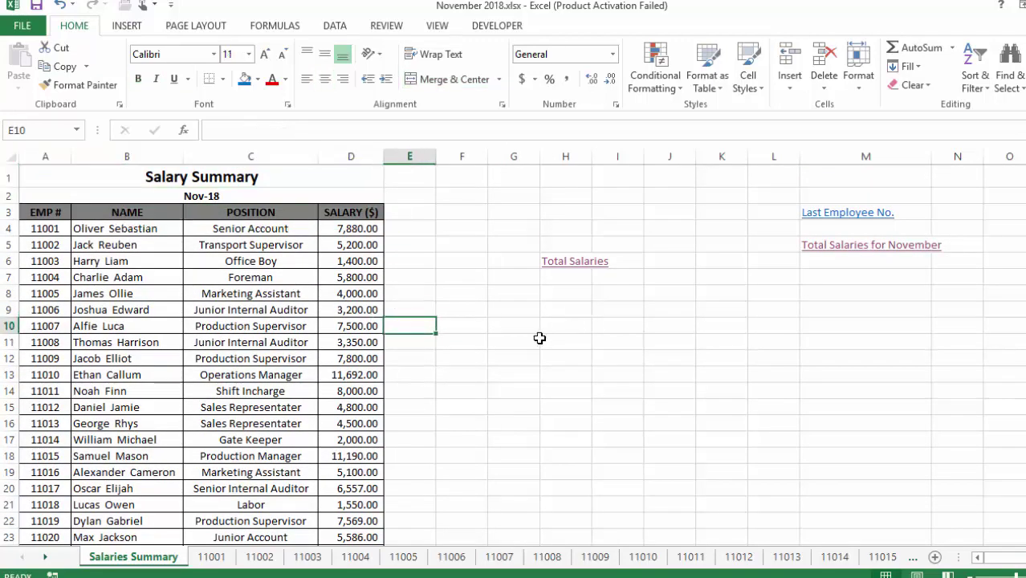
left_click(481, 376)
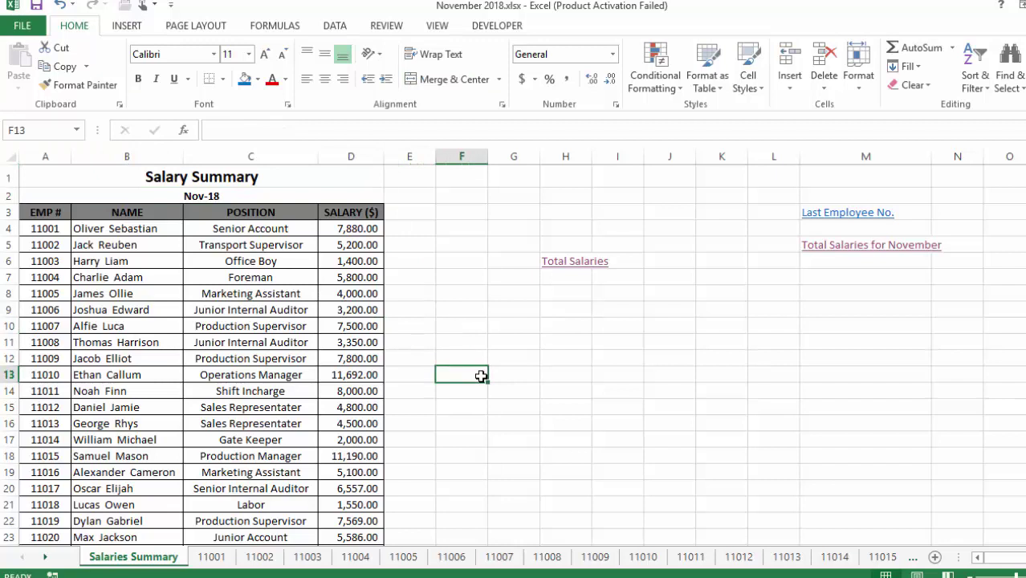
right_click(570, 270)
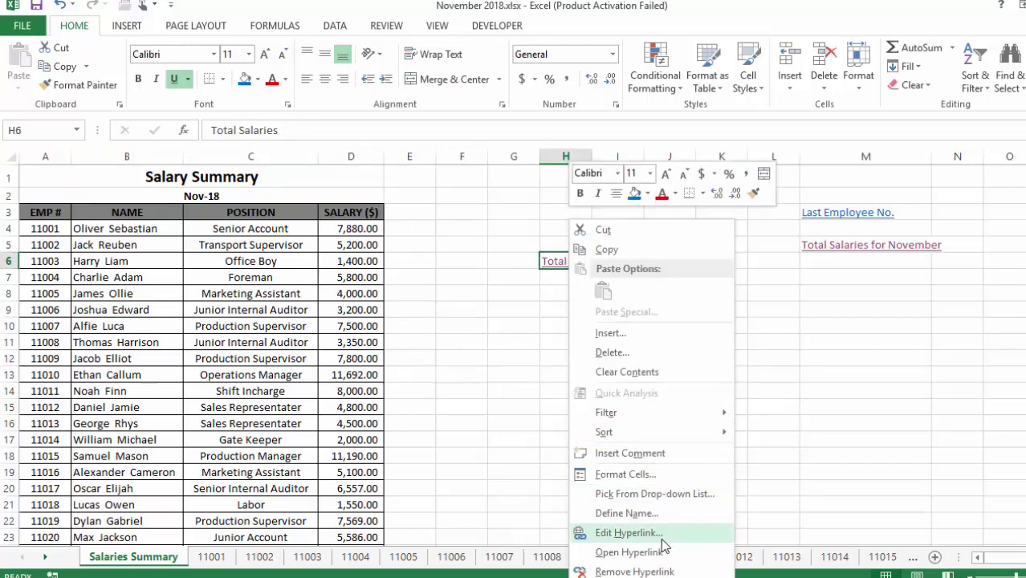
Edit the Total Salaries hyperlink to show the ScreenTip 'Go to total of salaries'
left_click(660, 535)
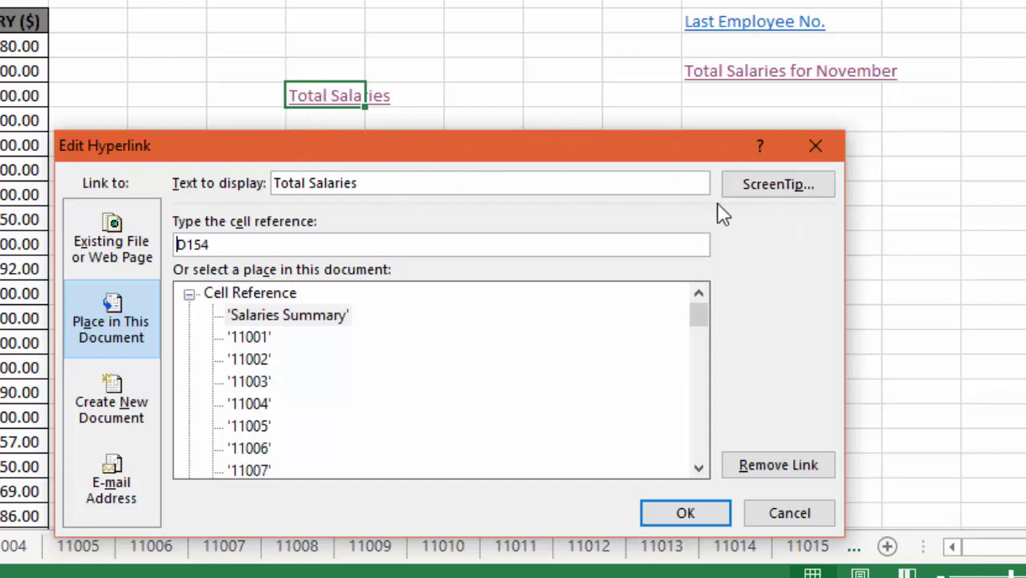
left_click(791, 196)
left_click_drag(490, 360, 478, 192)
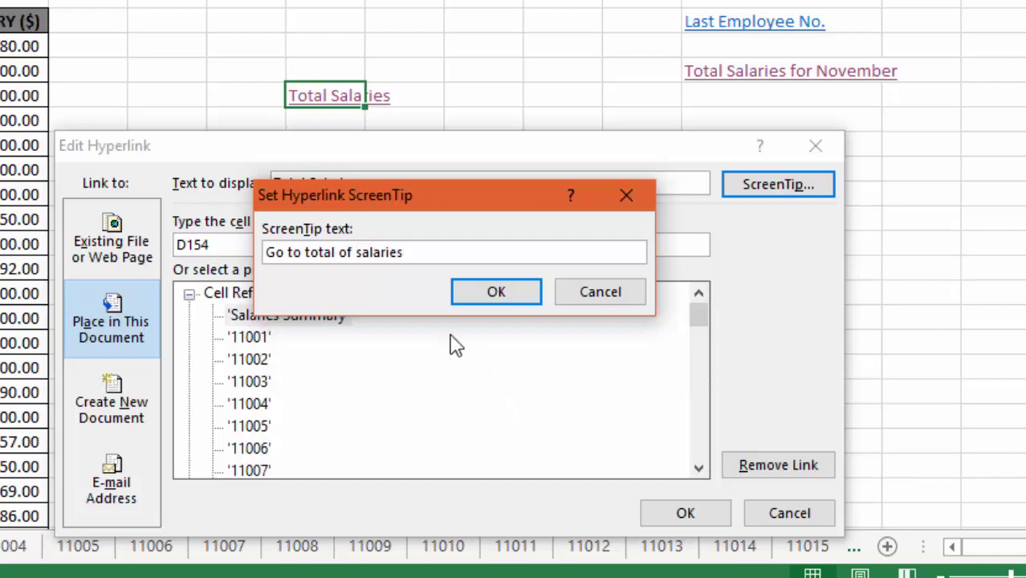
left_click(478, 294)
left_click(686, 515)
left_click(431, 250)
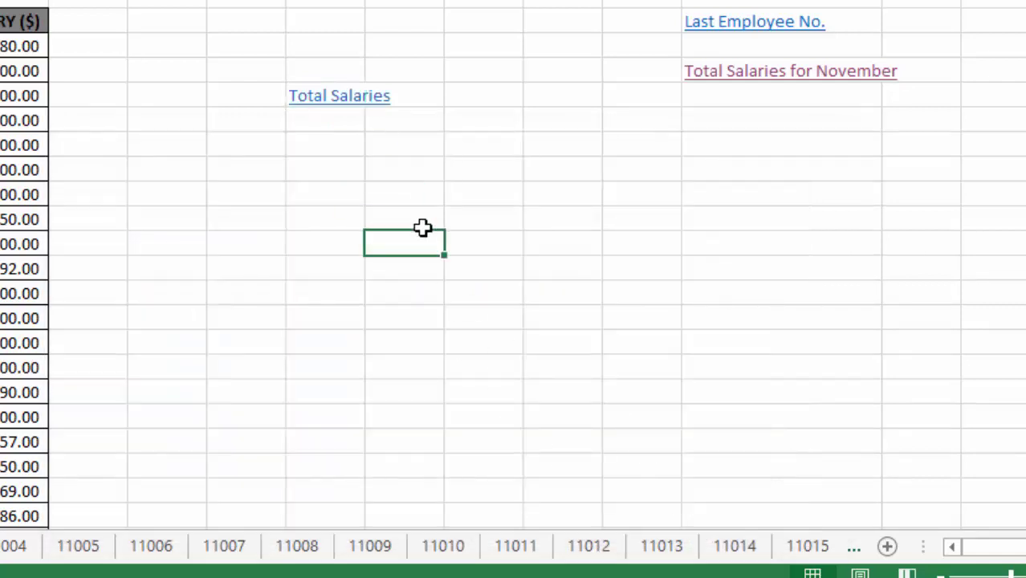
mouse_move(317, 108)
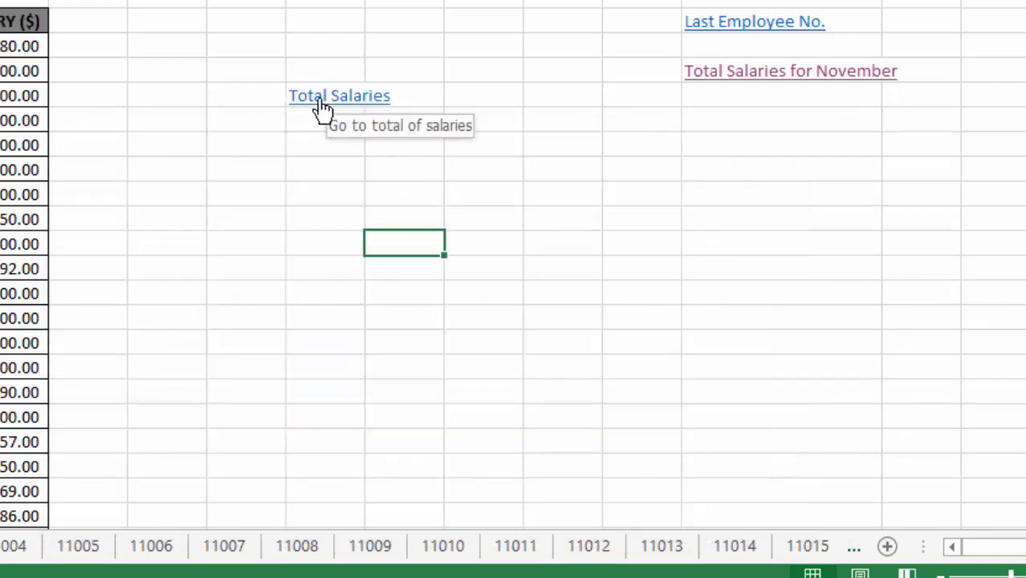
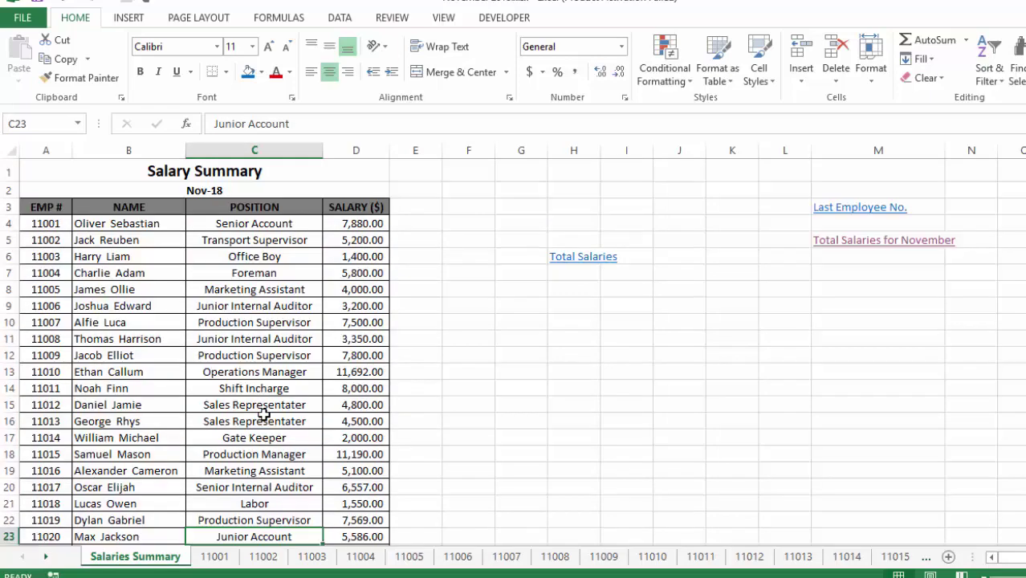
scroll(264, 413, "down", 2)
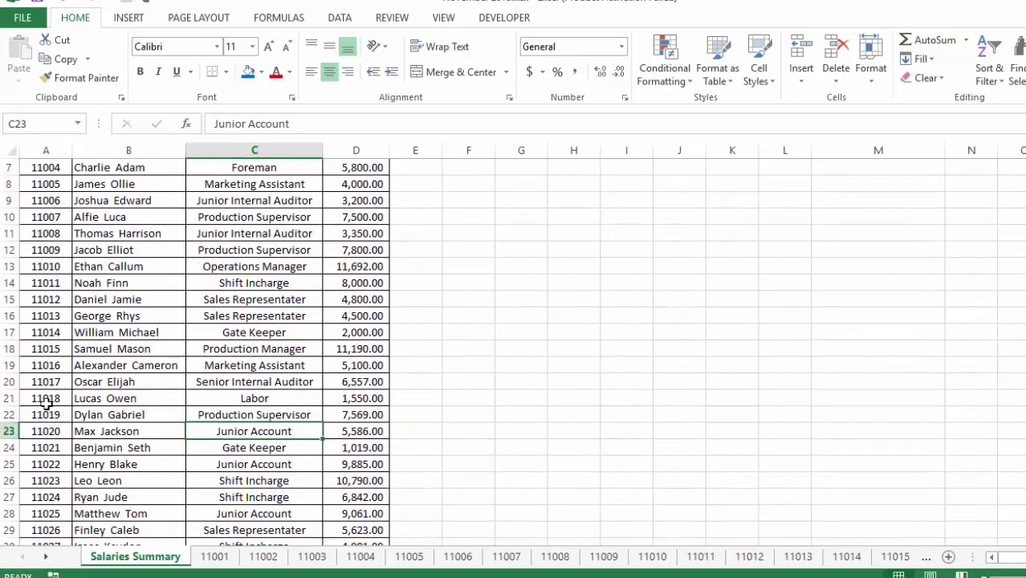
left_click(65, 398)
left_click_drag(65, 397, 354, 402)
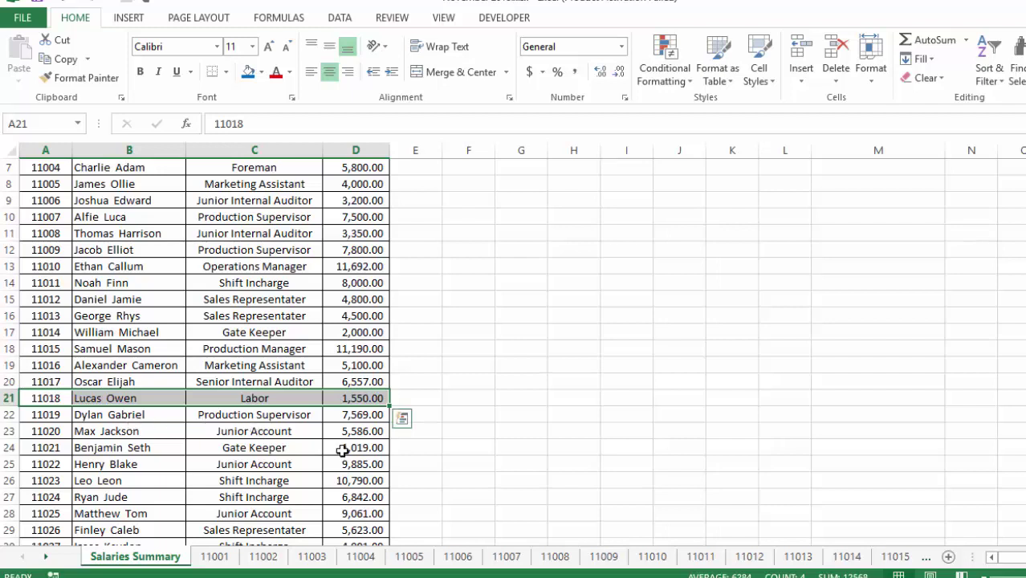
left_click(250, 479)
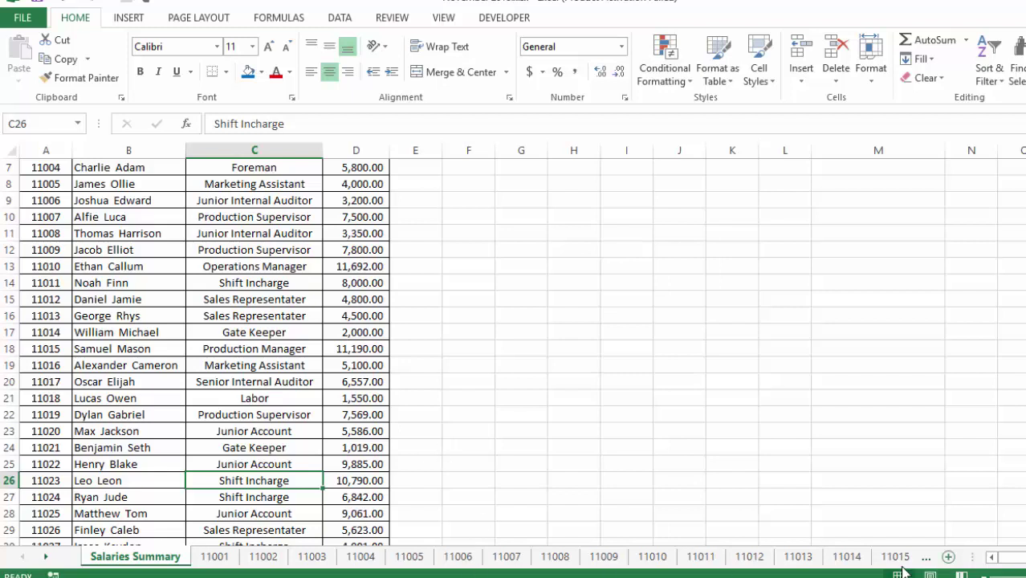
left_click_drag(49, 559, 49, 559)
left_click(543, 558)
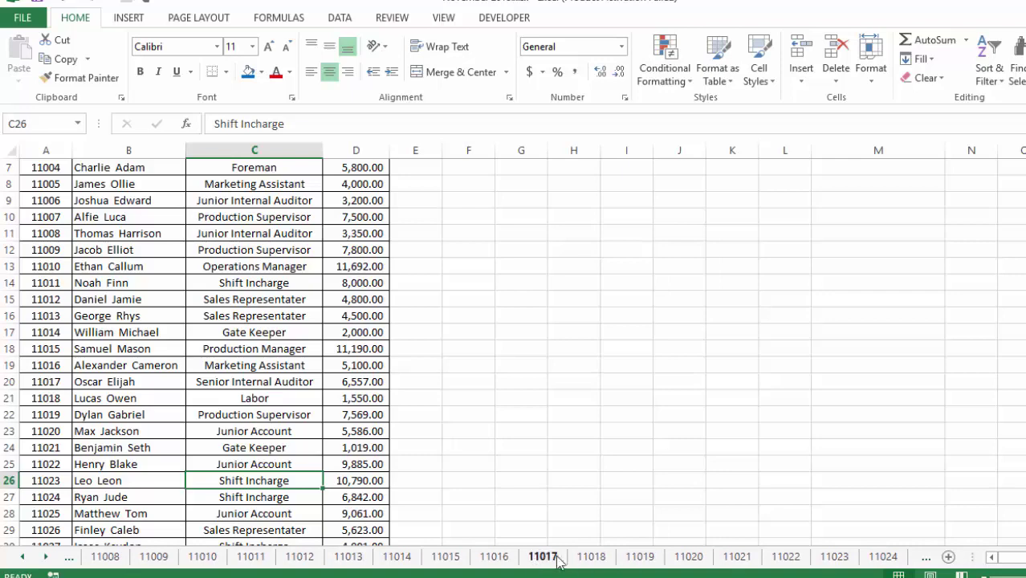
left_click(587, 557)
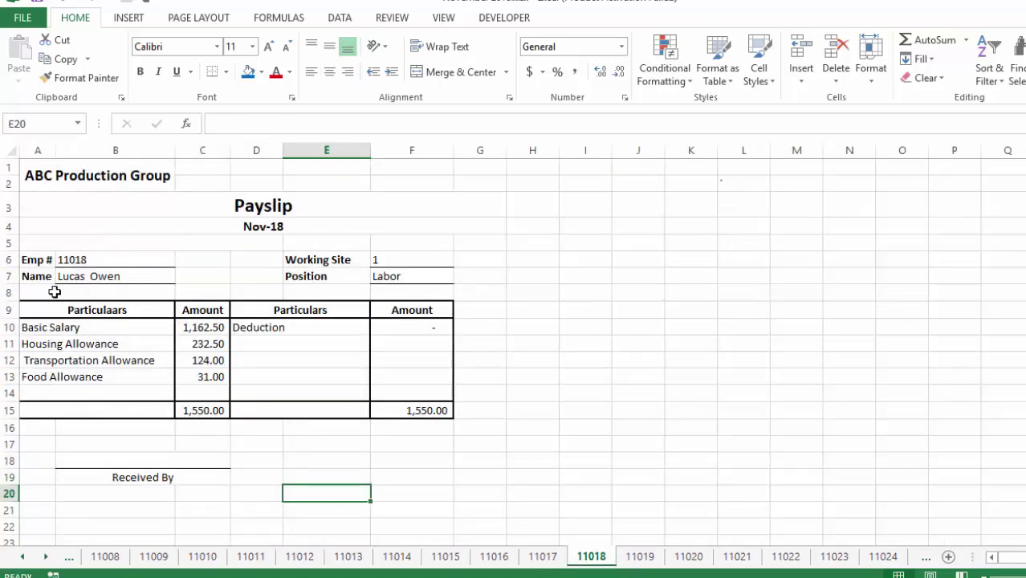
left_click(29, 559)
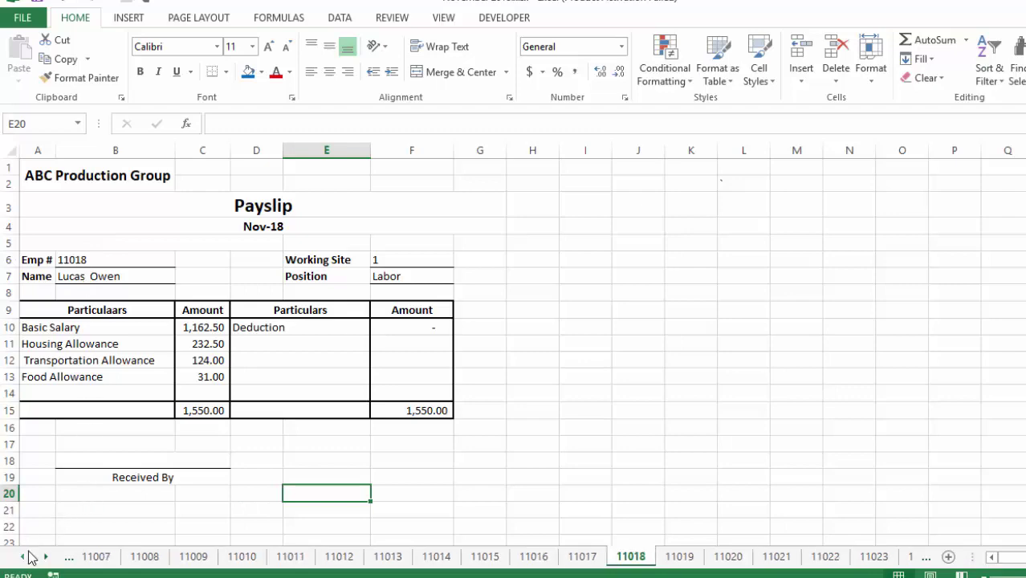
left_click(68, 559)
left_click(135, 556)
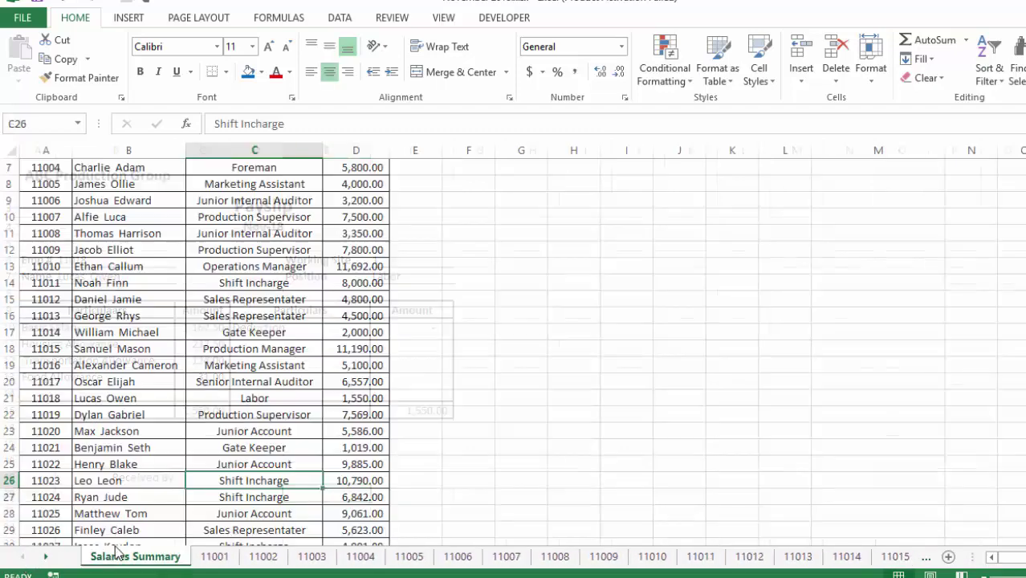
left_click_drag(46, 200, 30, 452)
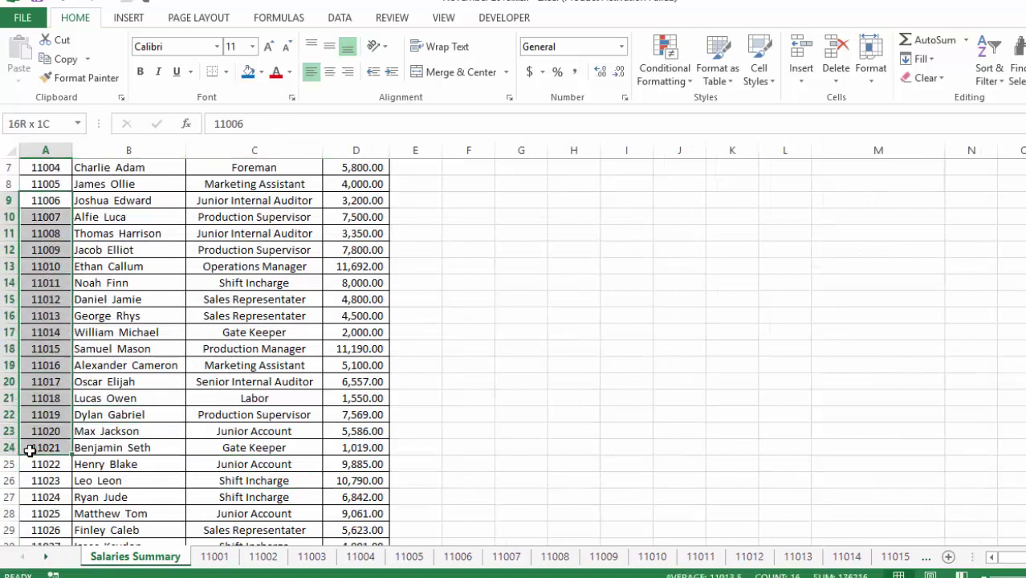
left_click(18, 217)
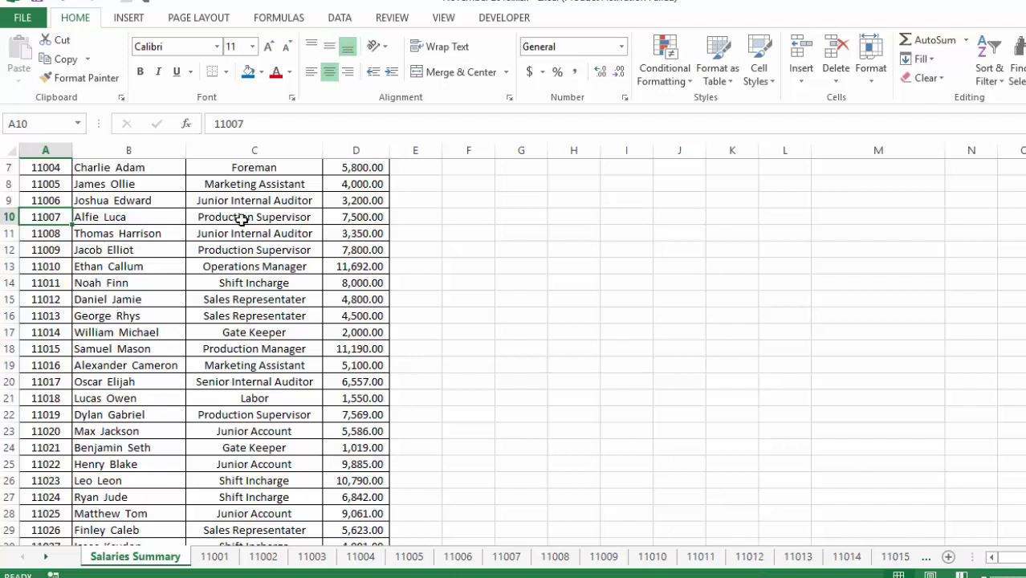
left_click(84, 376)
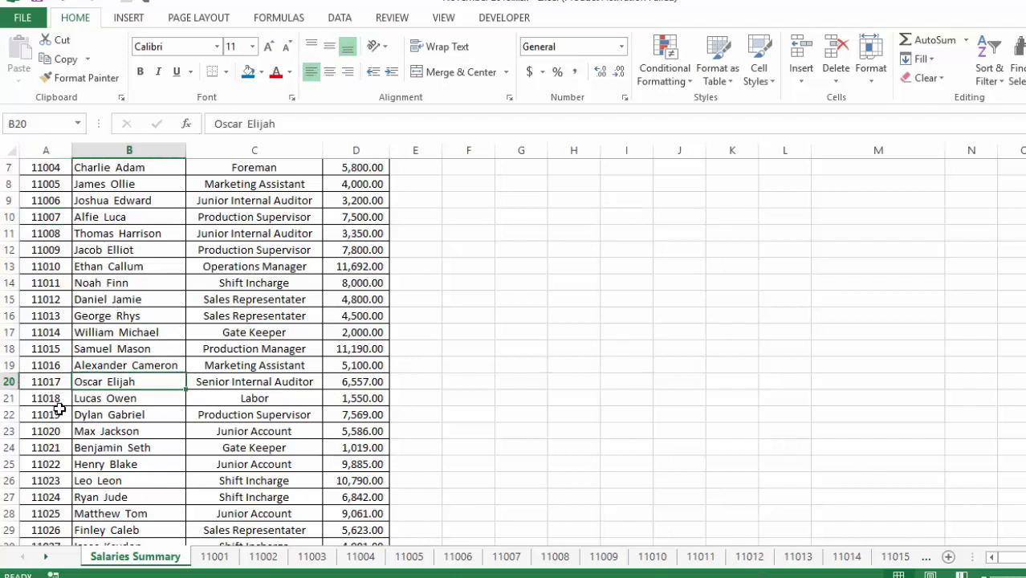
left_click(53, 399)
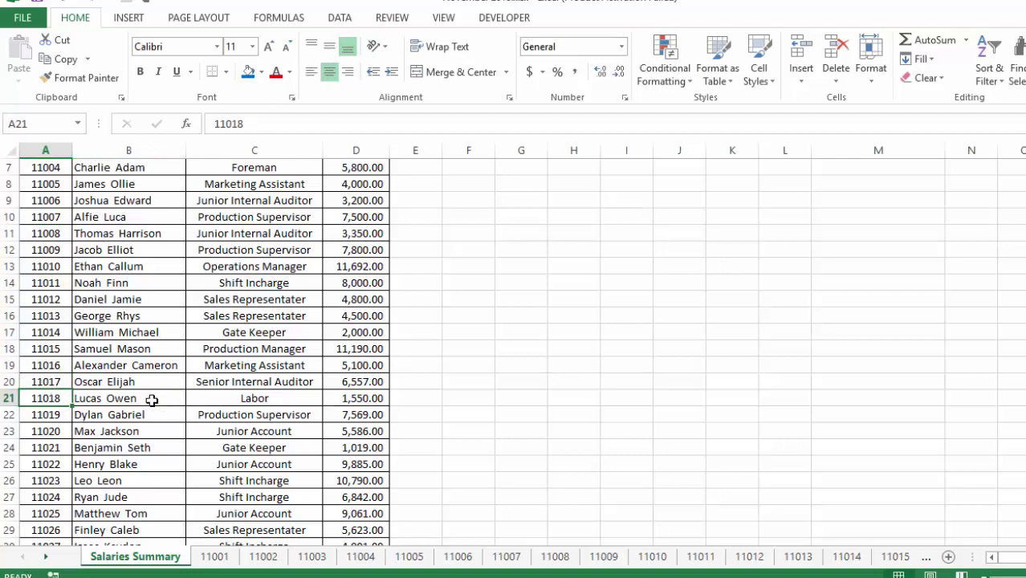
Hyperlink A21 to the '11018' sheet in this document, keeping cell reference A1
right_click(64, 400)
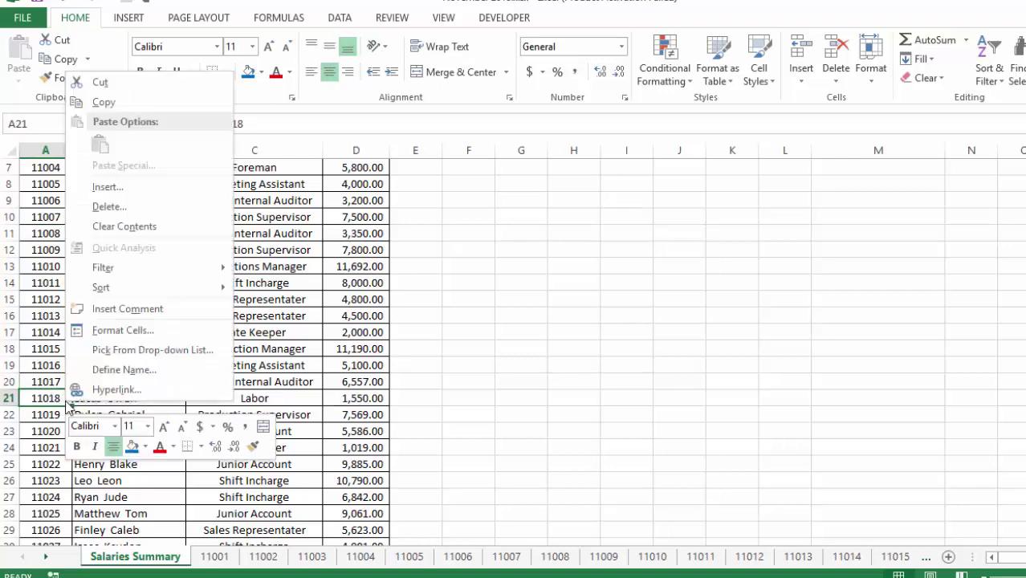
left_click(126, 392)
left_click_drag(441, 256, 868, 164)
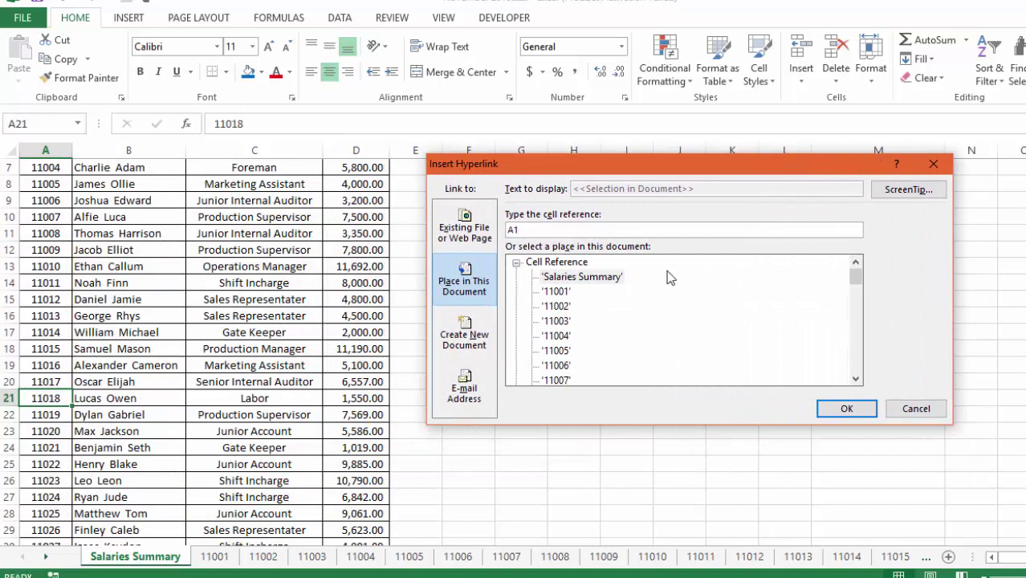
left_click(856, 379)
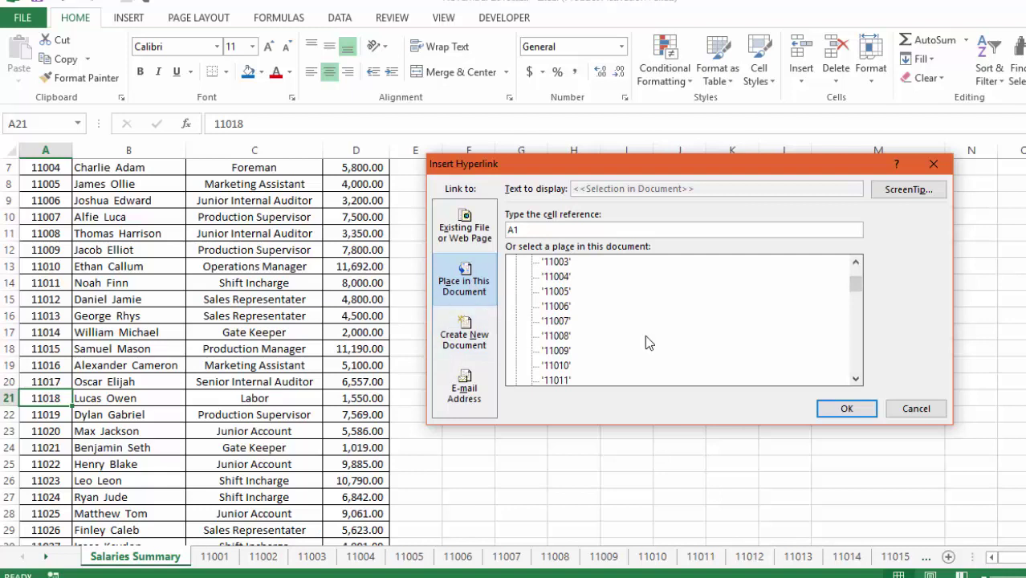
left_click(856, 378)
left_click(856, 378)
left_click(856, 378)
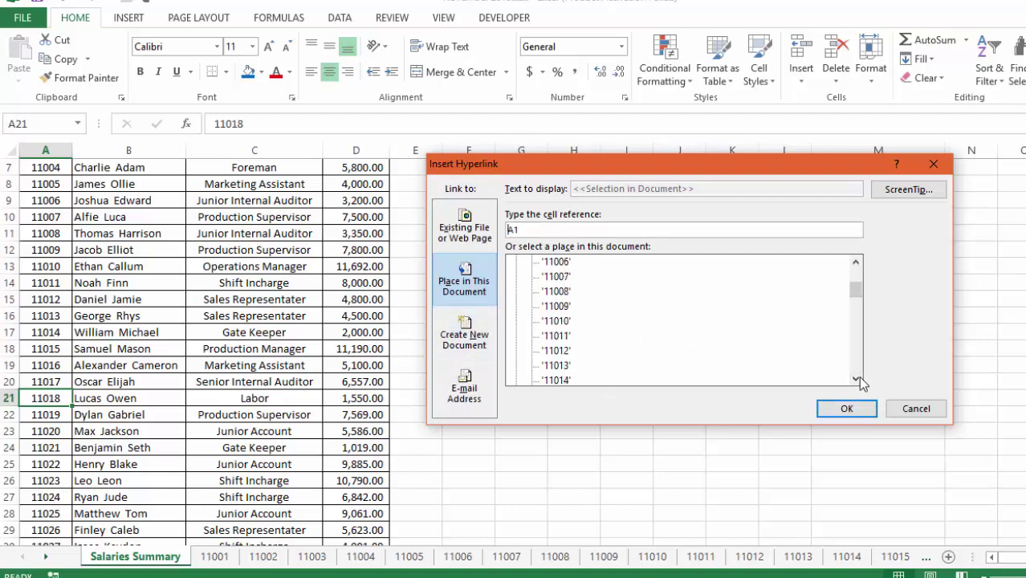
left_click(856, 379)
left_click(856, 378)
left_click(856, 379)
left_click(856, 378)
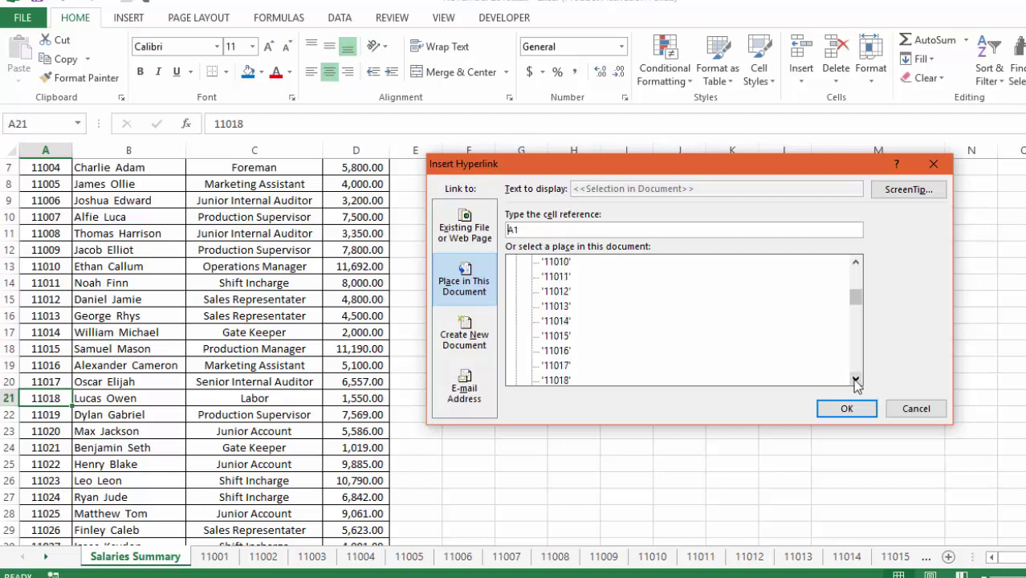
left_click(555, 380)
left_click(530, 231)
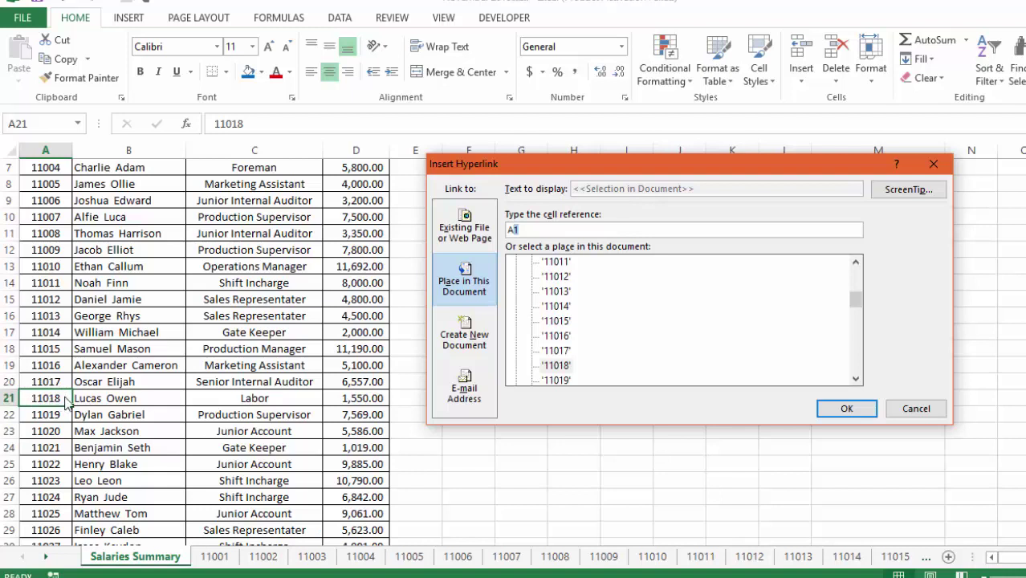
left_click(848, 408)
left_click(521, 480)
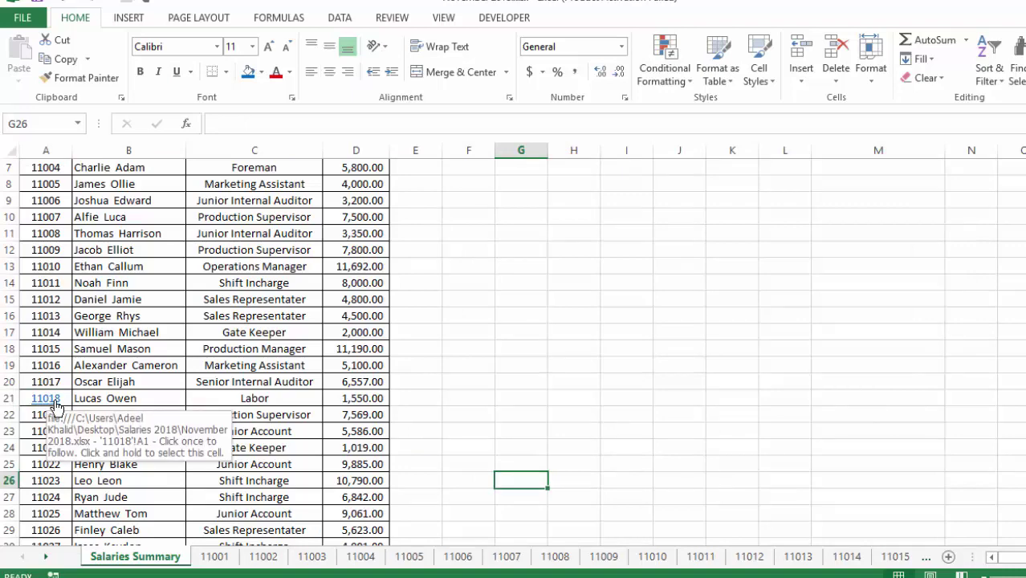
left_click(56, 406)
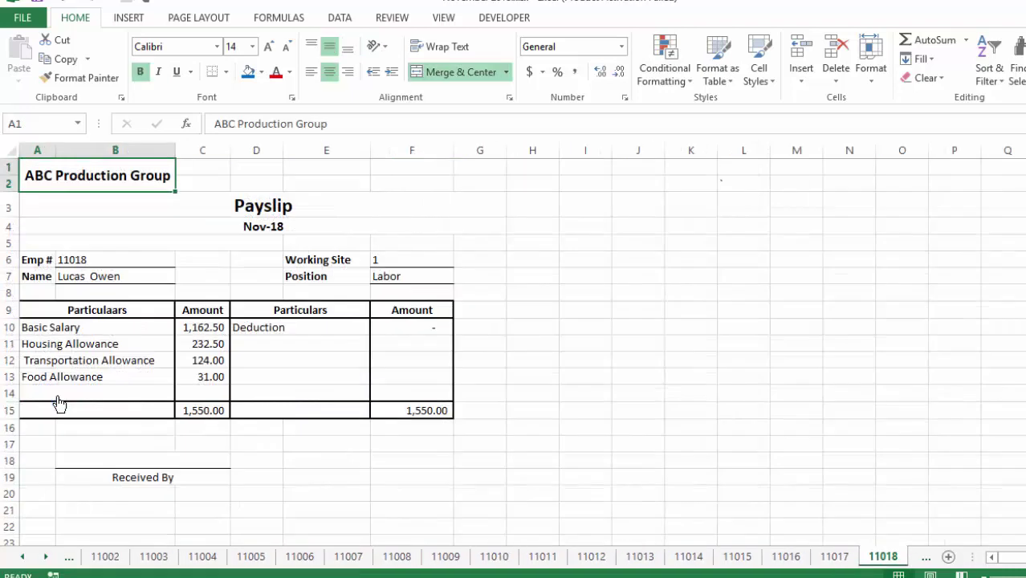
left_click(416, 509)
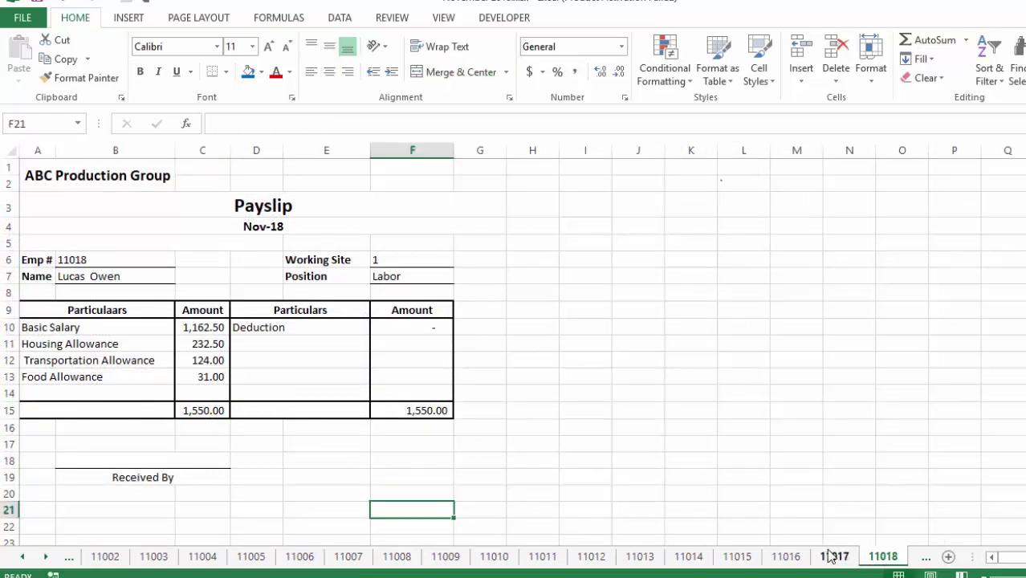
left_click_drag(42, 181, 230, 418)
left_click(120, 277)
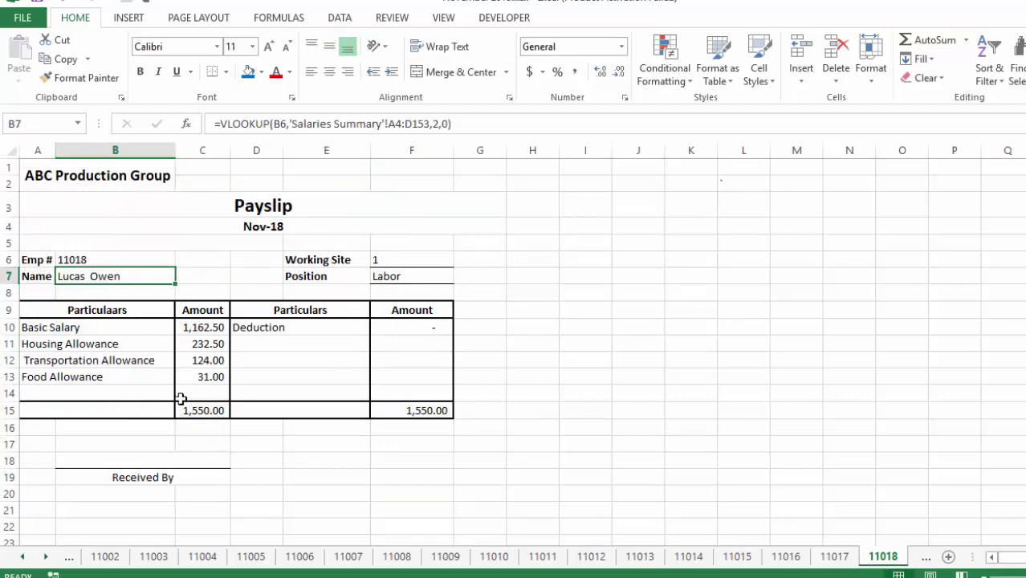
left_click(22, 556)
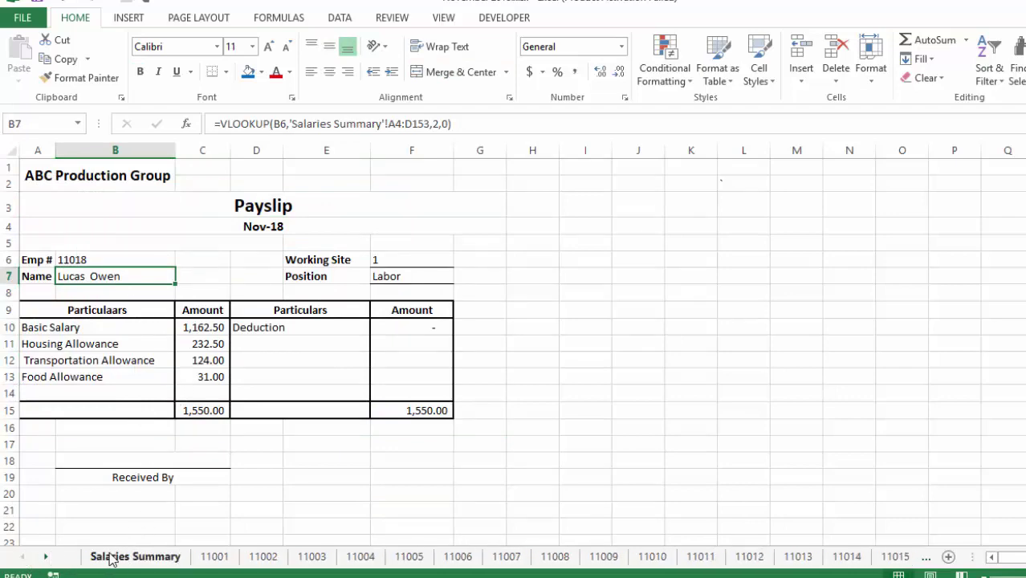
left_click(121, 557)
left_click(618, 303)
scroll(618, 303, "up", 2)
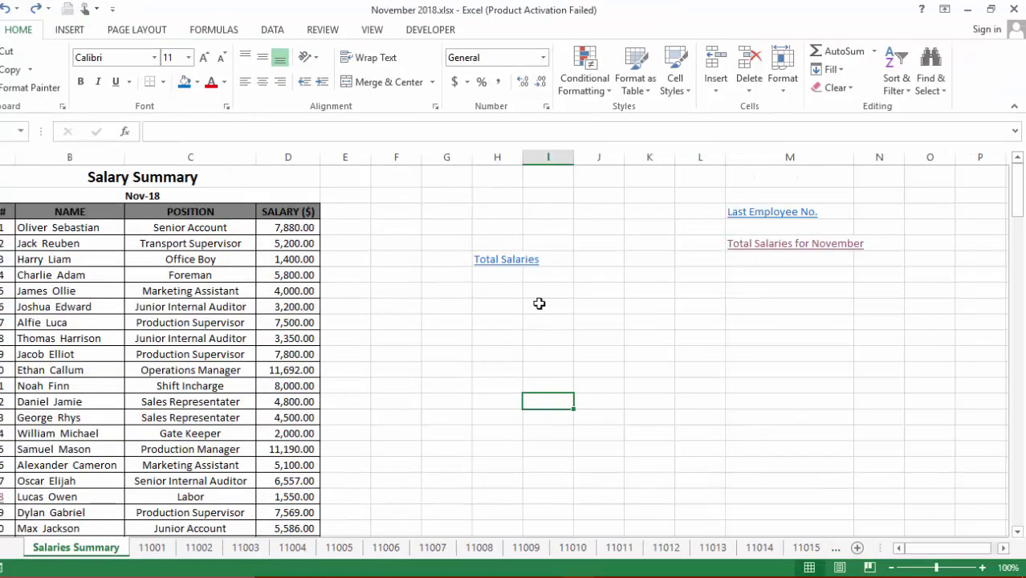
Move the active cell to the 4,500.00 salary in D17
key("Up")
key("Up")
key("Left")
key("Left")
key("Left")
key("Left")
key("Down")
key("Down")
key("Down")
key("Down")
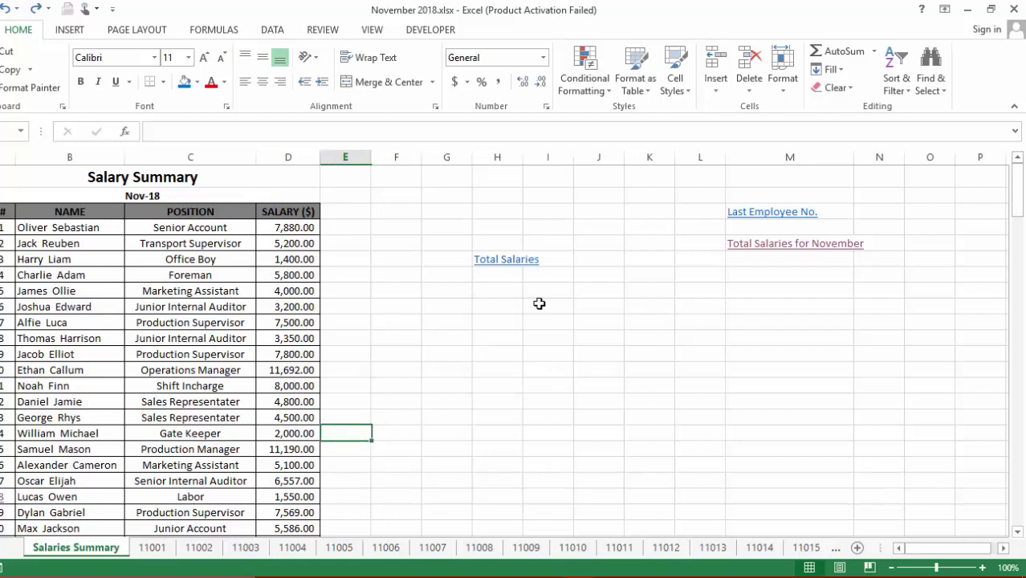
key("Right")
key("Up")
key("Up")
key("Right")
key("Up")
key("Up")
key("Up")
key("Up")
key("Left")
key("Left")
key("Left")
key("Down")
key("Down")
key("Down")
key("Down")
key("Down")
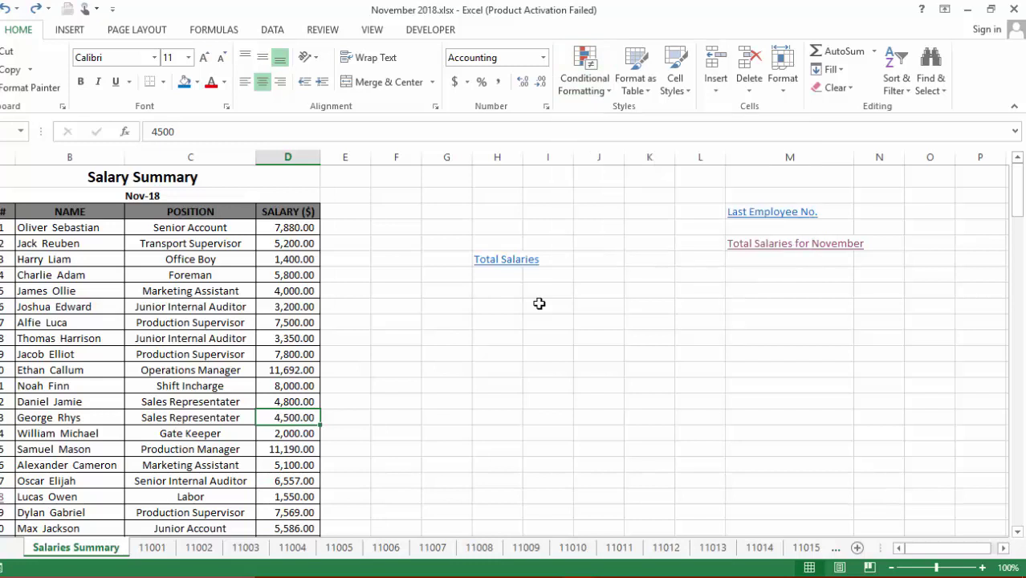
Cancel the hyperlink dialog and switch to the Salaries Summary 2018 workbook
key("ctrl+k")
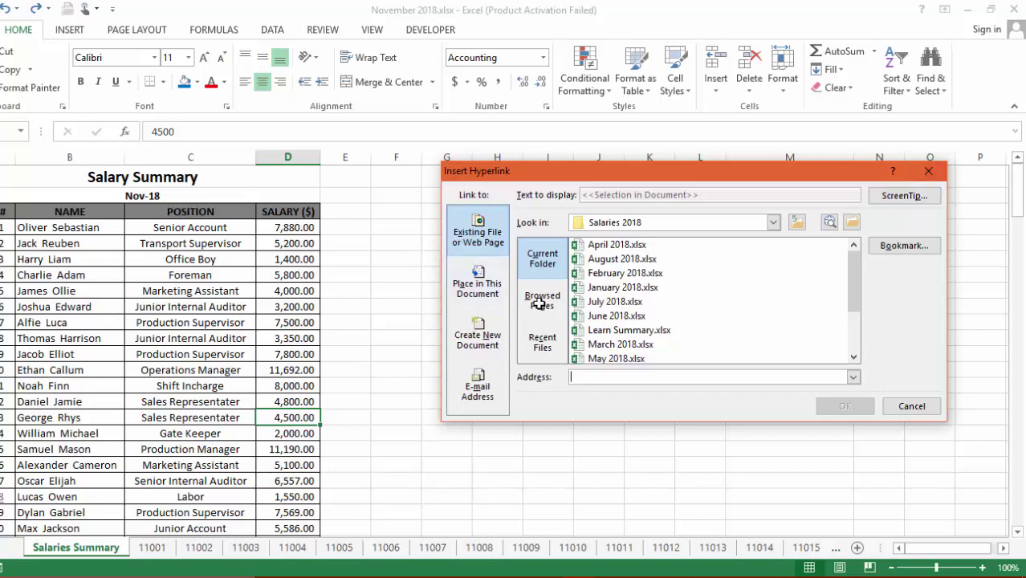
key("Escape")
key("ctrl+Tab")
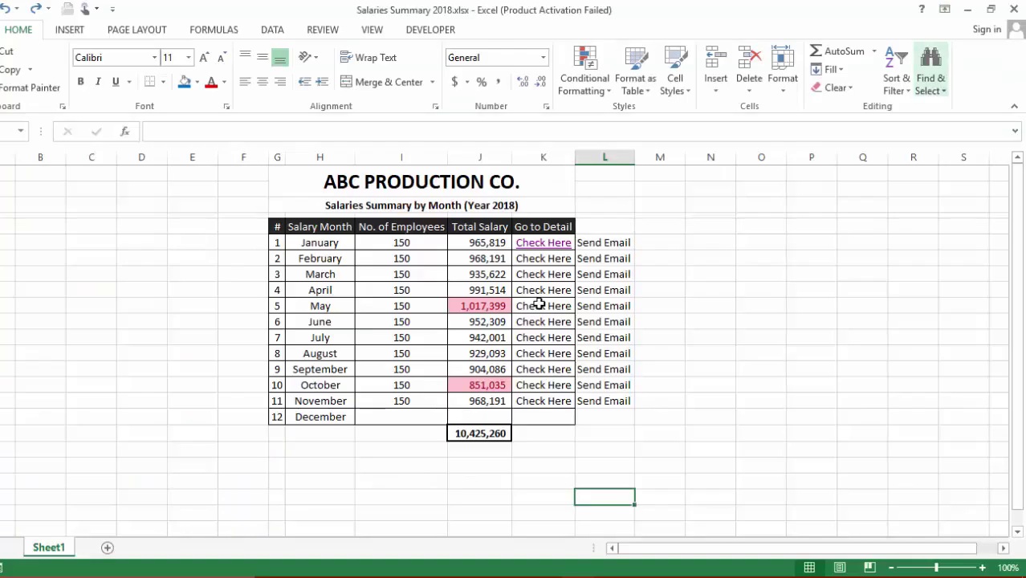
key("Left")
key("Left")
key("Left")
key("Left")
key("Left")
key("Left")
key("Up")
key("Up")
key("Up")
key("Up")
key("shift+Down")
key("shift+Down")
key("shift+Down")
key("shift+Down")
key("shift+Down")
key("shift+Down")
key("shift+Down")
key("shift+Down")
key("shift+Down")
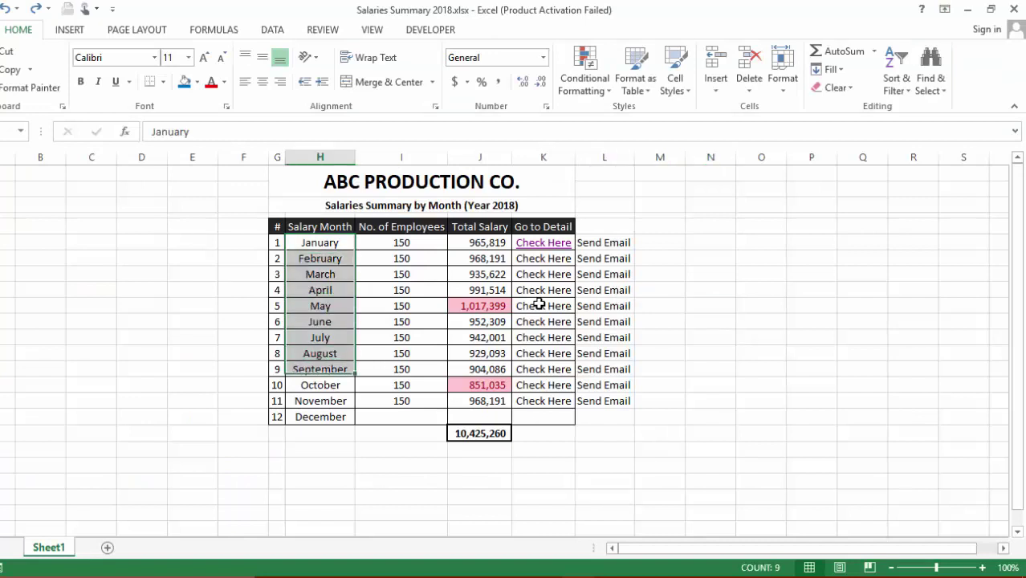
key("shift+Down")
key("shift+Right")
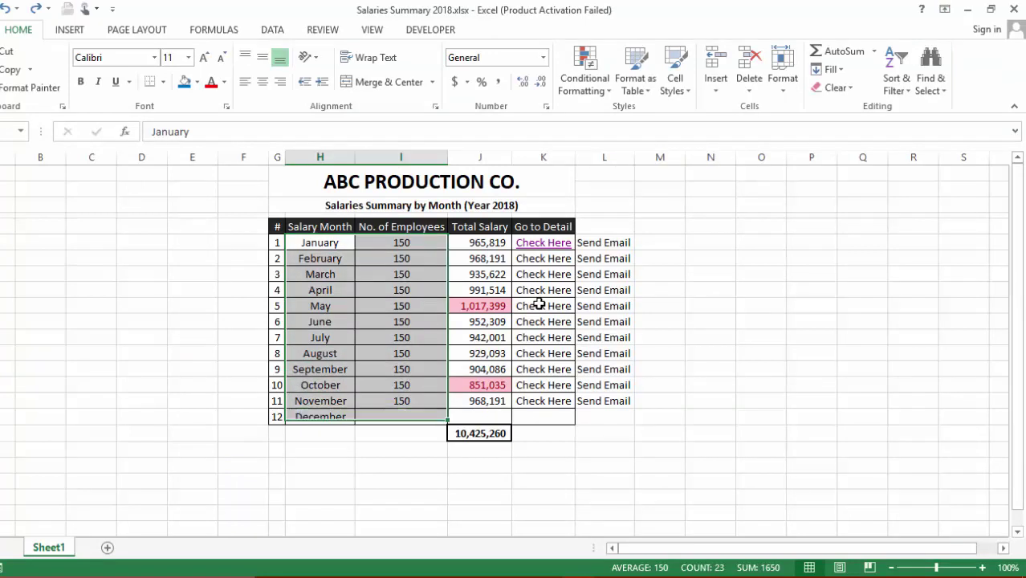
key("shift+Right")
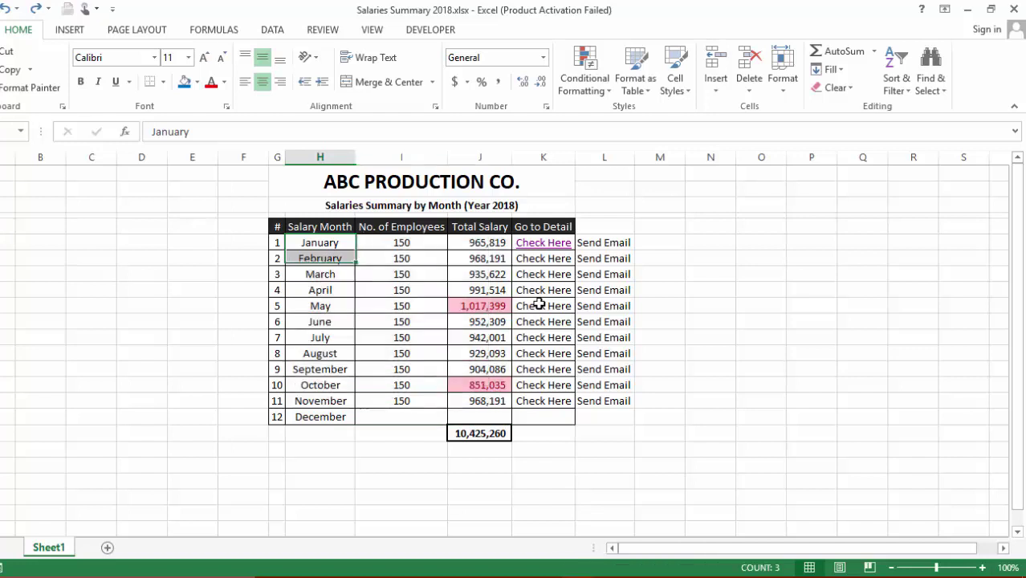
key("shift+Down")
key("shift+Down")
key("shift+Down")
key("shift+Down")
key("shift+Down")
key("shift+Down")
key("shift+Down")
key("shift+Down")
key("shift+Down")
key("shift+Right")
key("shift+Right")
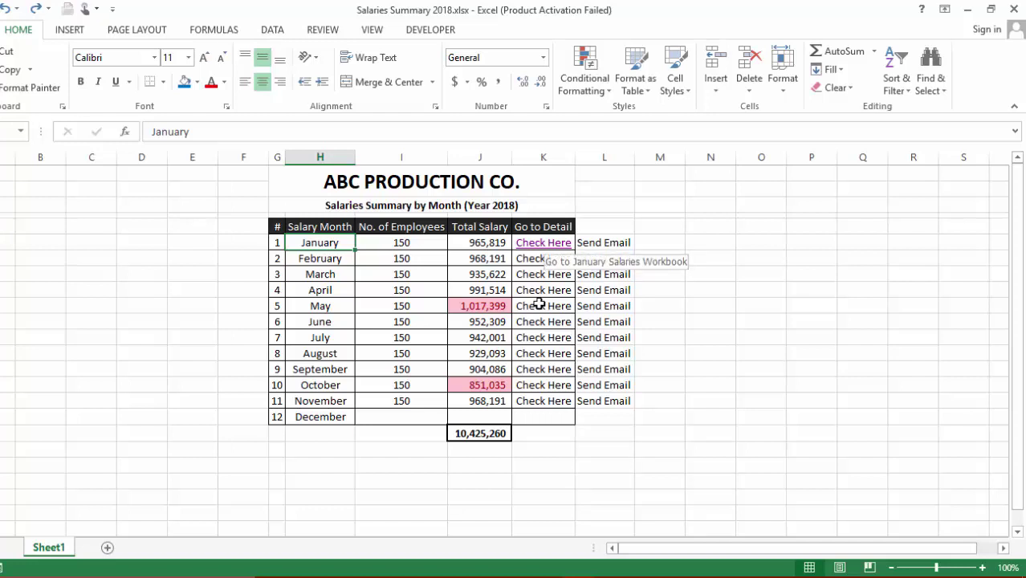
Follow January's Check Here link to January 2018.xlsx and scroll through it
left_click(540, 243)
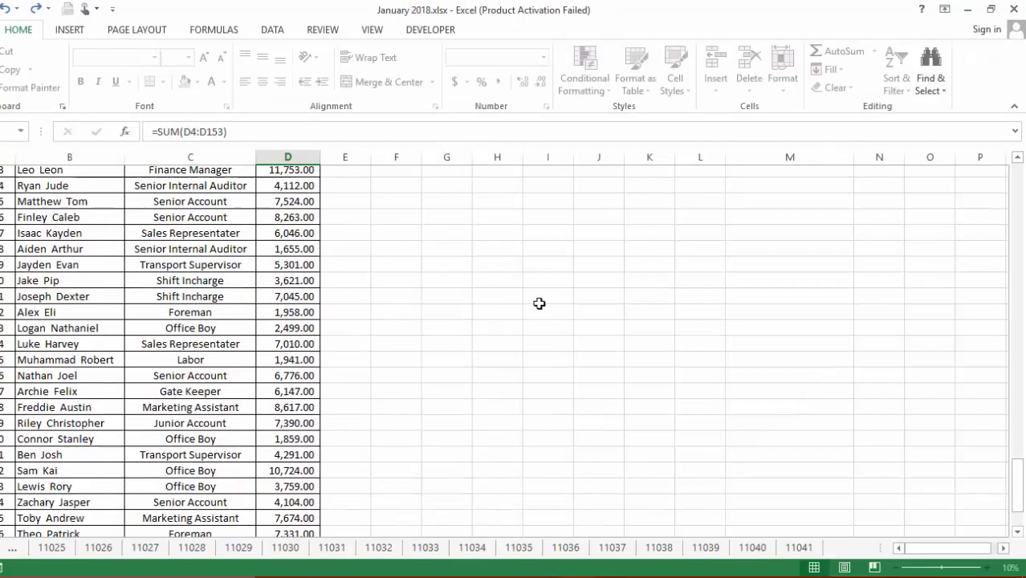
scroll(539, 304, "down", 2)
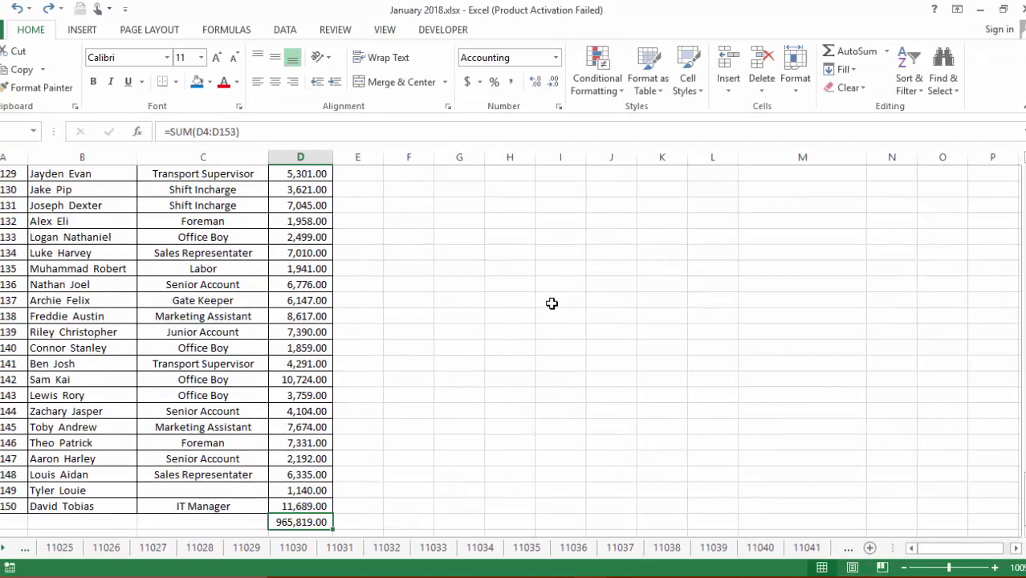
scroll(539, 304, "up", 3)
scroll(593, 303, "up", 20)
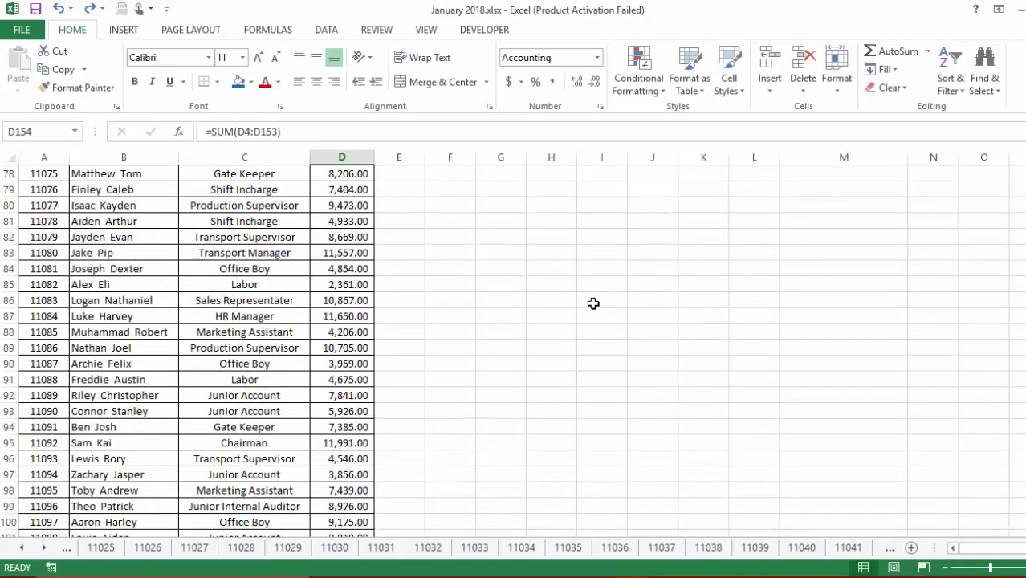
Select the two Salary Summary title rows, then return to Salaries Summary 2018
key("ctrl+Home")
key("shift+Down")
key("shift+Down")
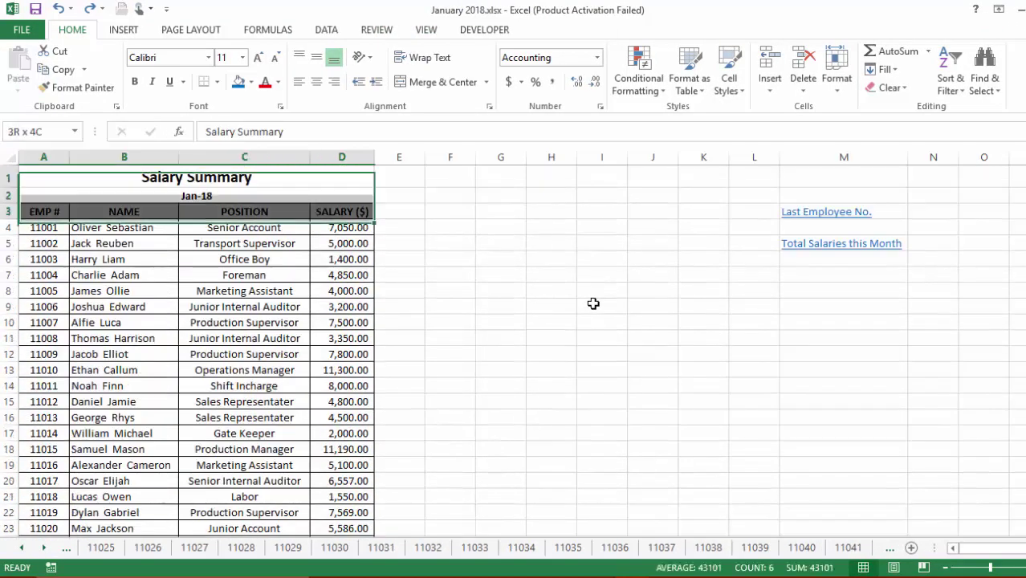
key("shift+Up")
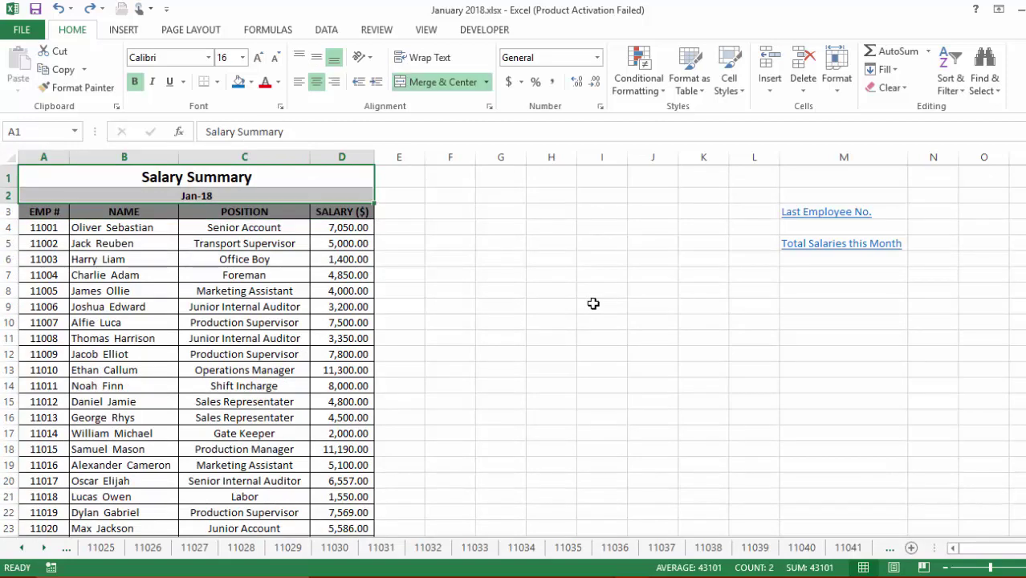
left_click(653, 370)
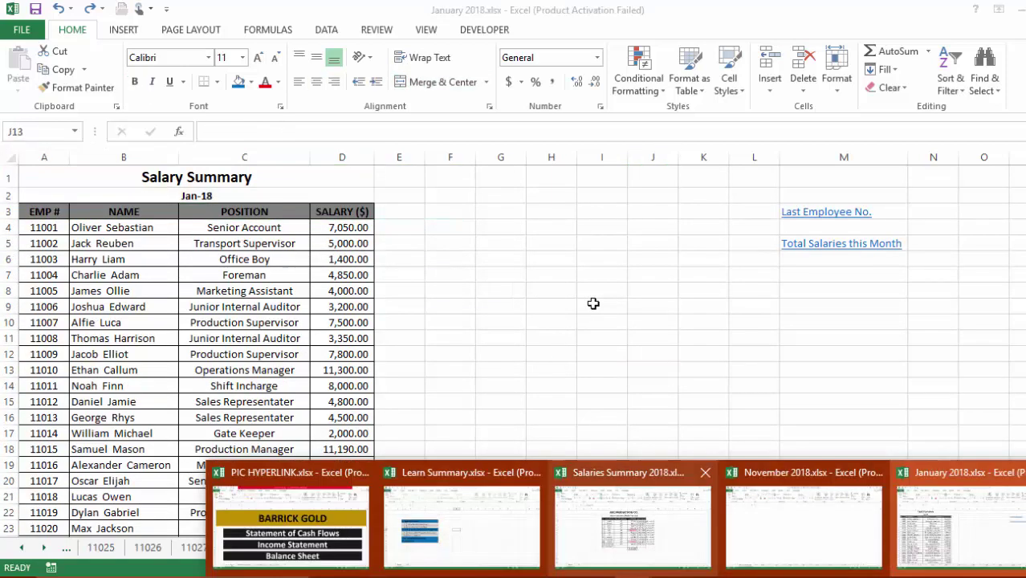
key("Return")
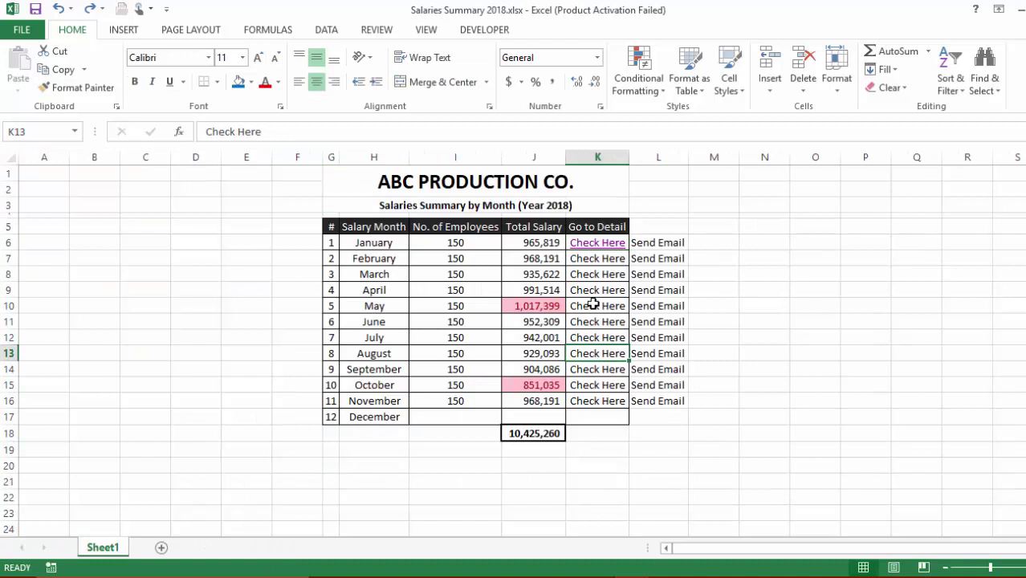
Select May's Check Here cell K10 after browsing the monthly salary totals
left_click(593, 303)
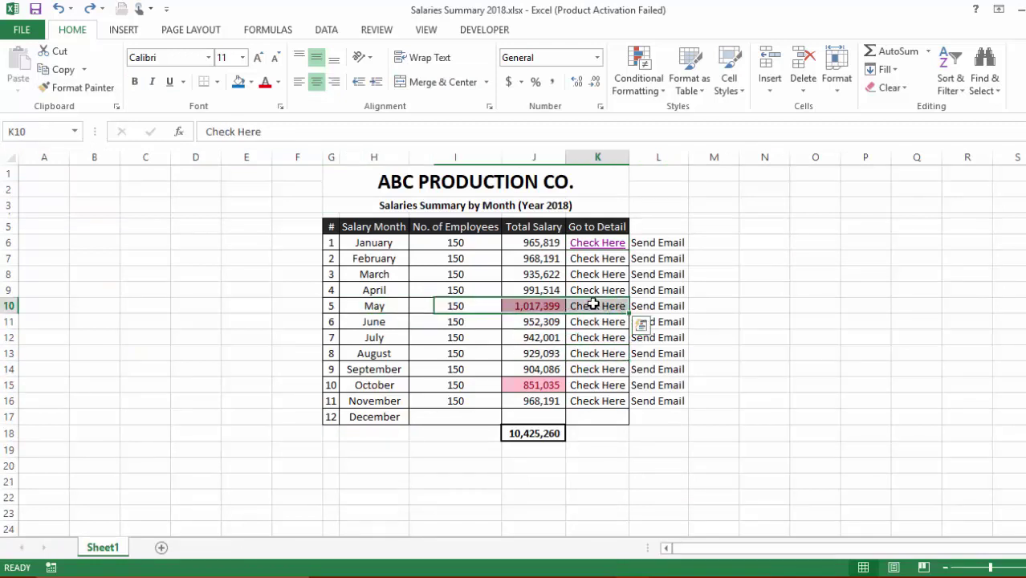
left_click(593, 303)
key("Left")
key("Left")
key("Left")
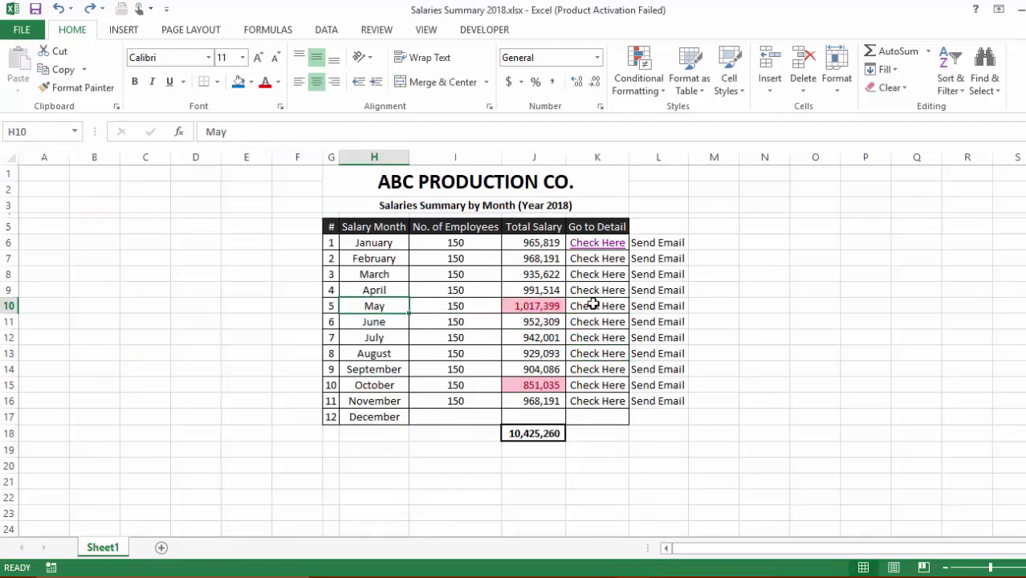
key("Right")
key("Right")
key("Down")
key("Down")
key("Up")
key("Up")
key("Up")
key("Up")
key("Up")
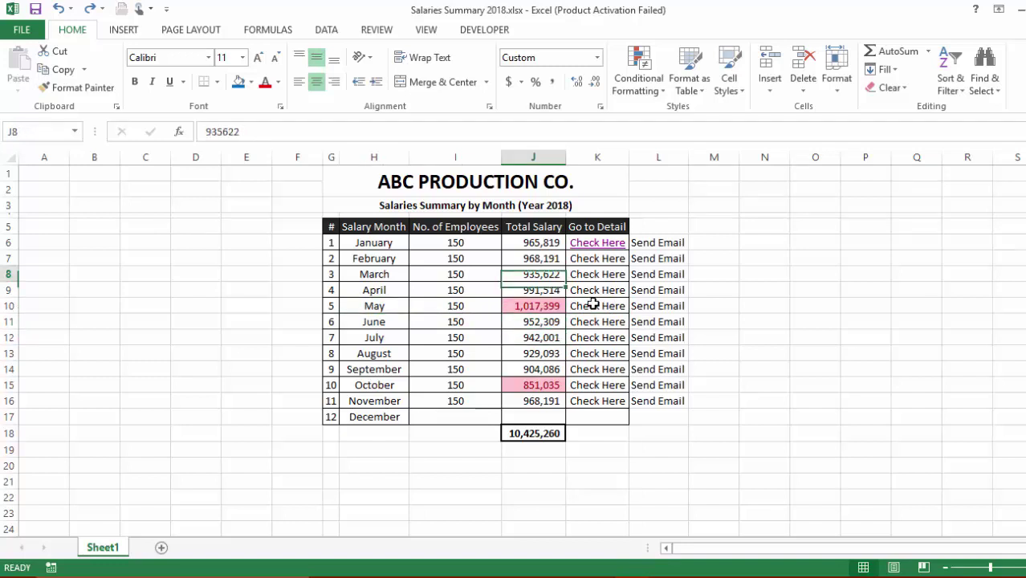
key("Down")
key("Down")
key("Down")
key("Down")
key("Up")
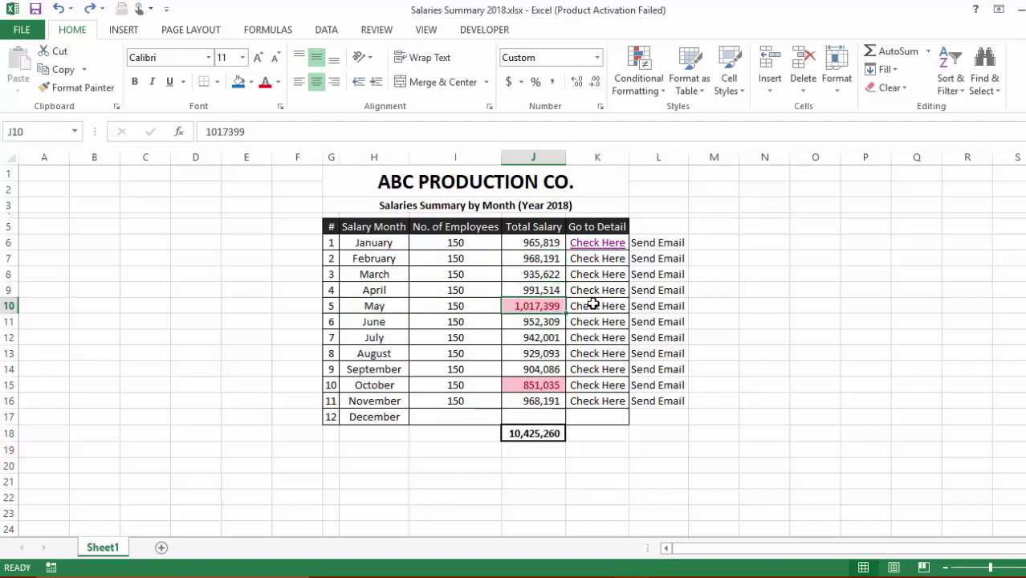
key("Down")
key("Down")
key("Down")
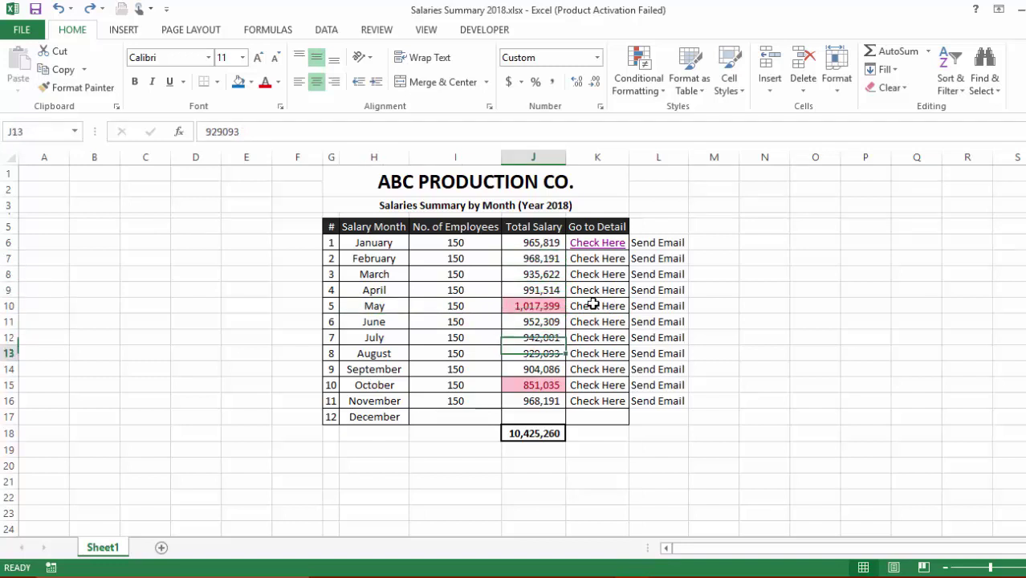
left_click(592, 303)
right_click(592, 303)
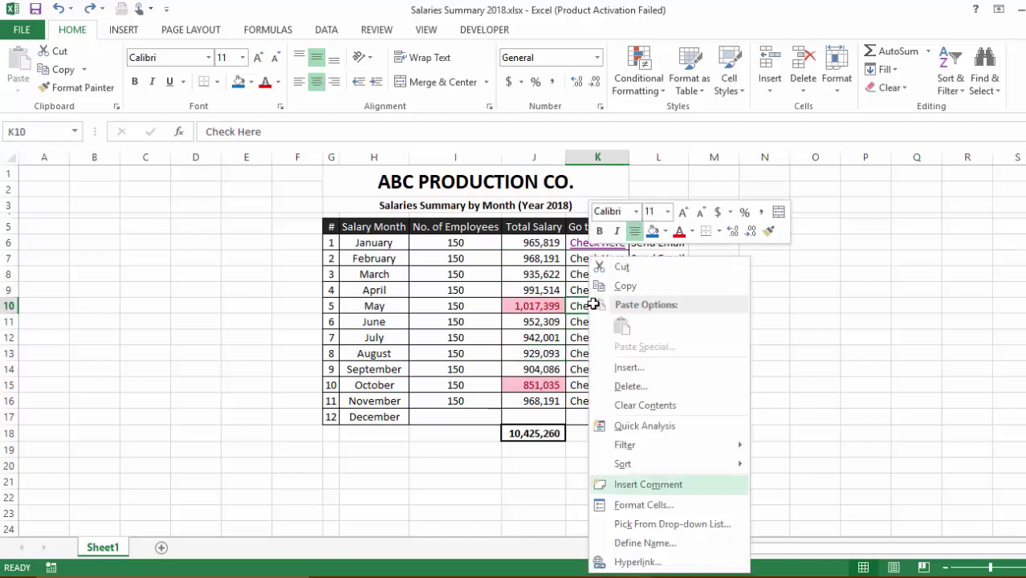
key("Escape")
Point K10's hyperlink at May 2018.xlsx in the Salaries 2018 folder
key("ctrl+k")
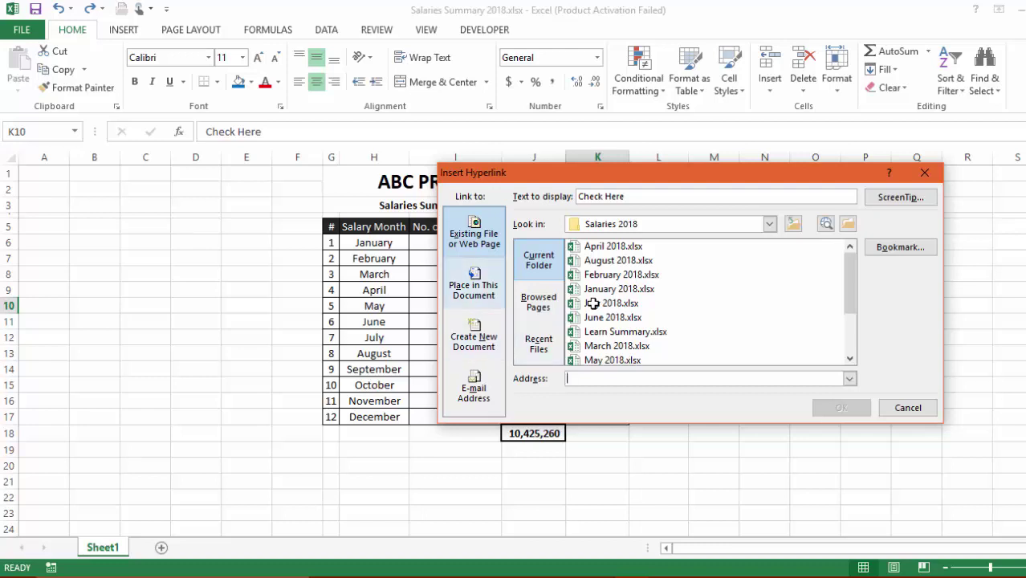
key("alt+Down")
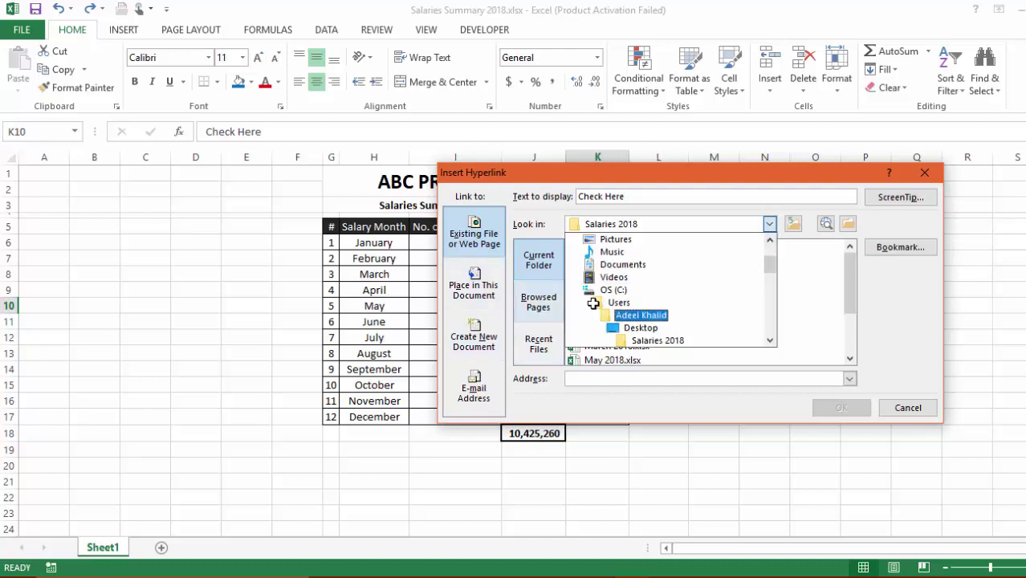
key("Escape")
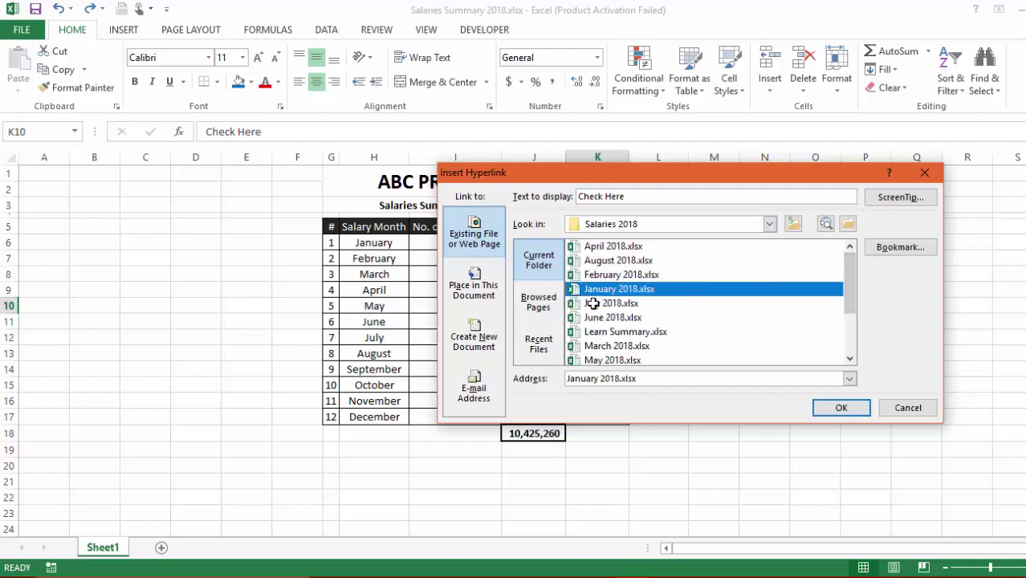
key("Down")
key("Down")
key("Down")
key("Down")
key("Down")
scroll(592, 304, "down", 1)
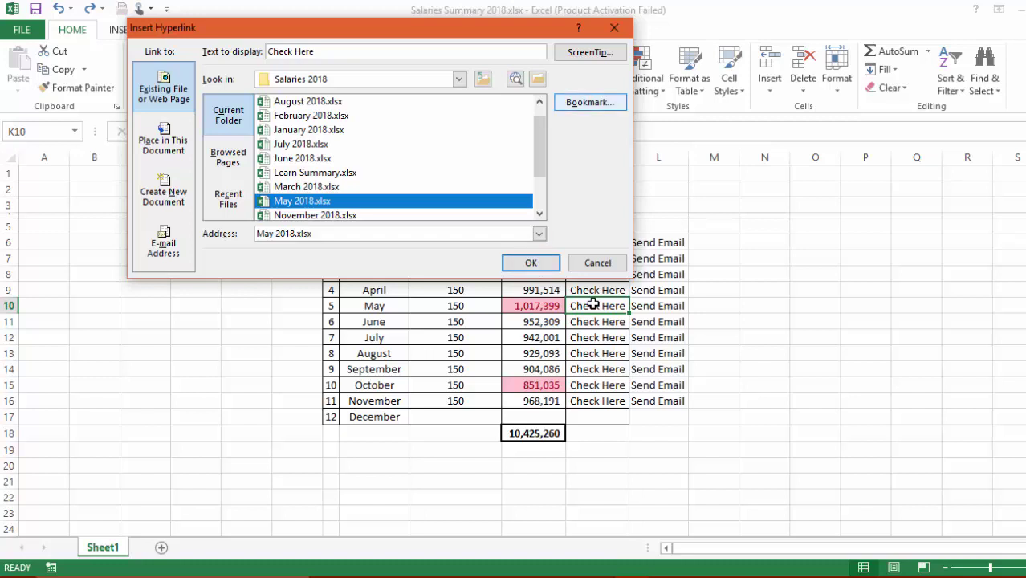
Set the link bookmark to cell E5 of the Salaries Summary sheet and confirm
key("alt+o")
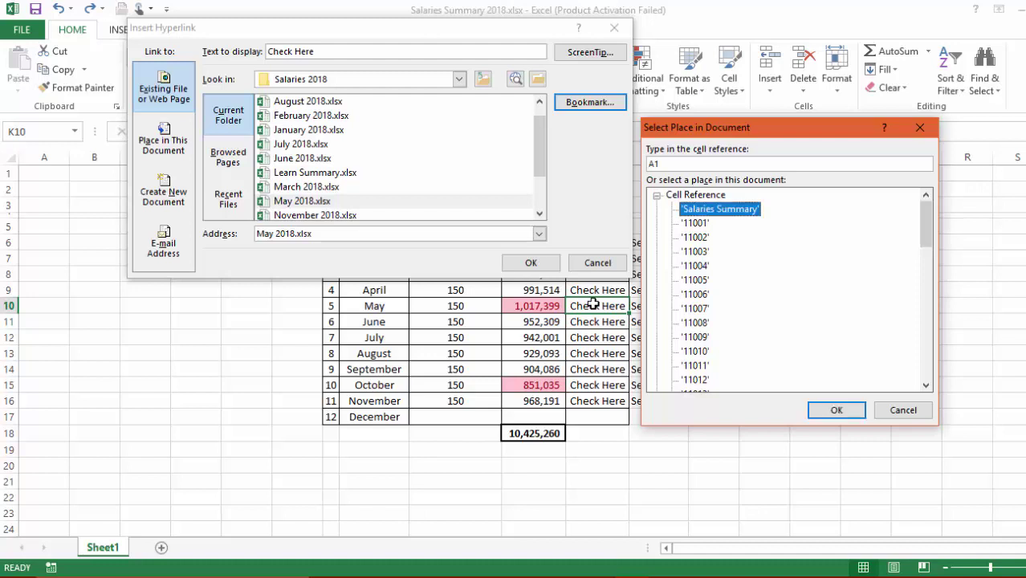
key("shift+Tab")
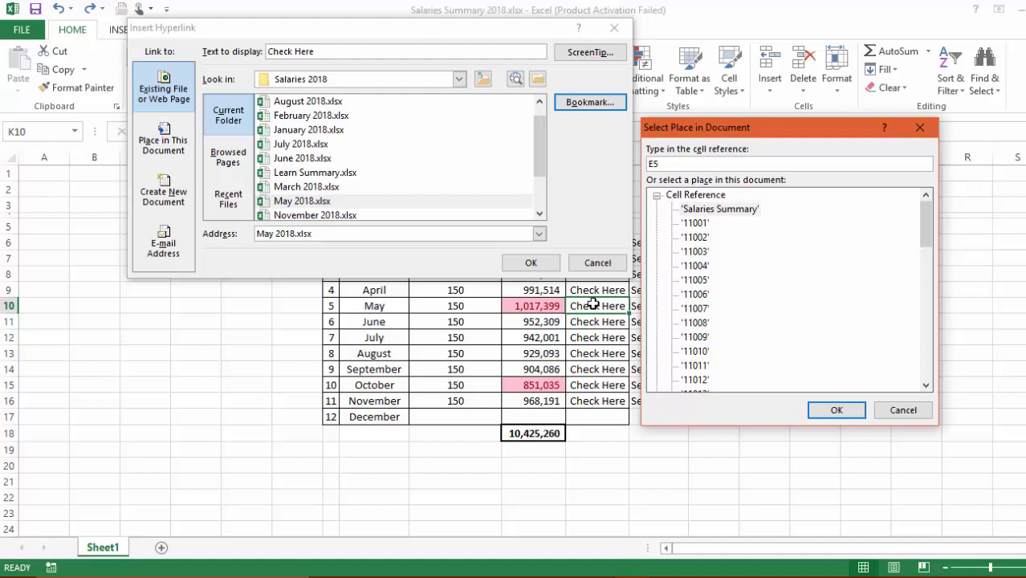
type("E5")
key("Return")
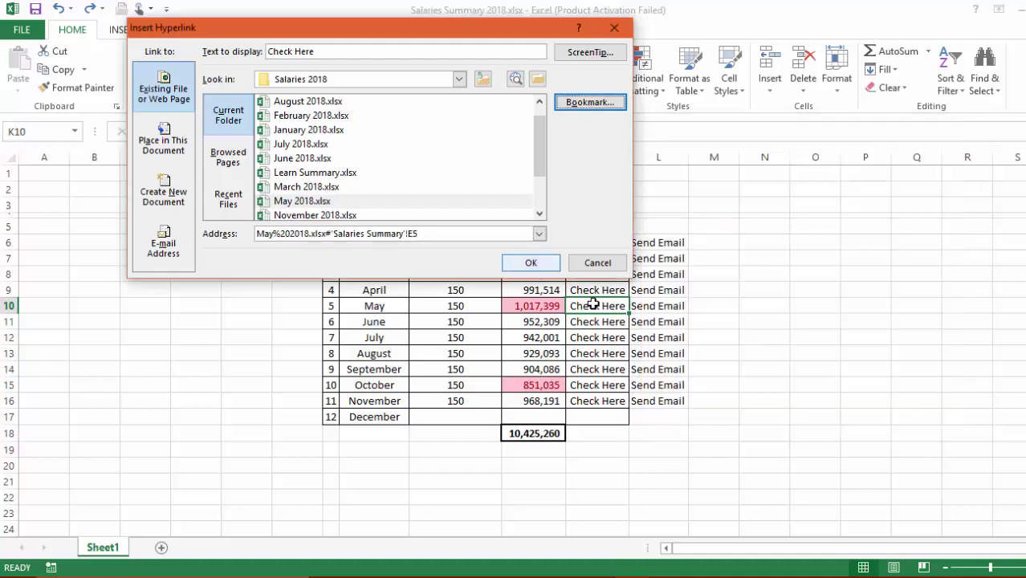
key("Return")
key("Right")
key("Down")
key("Down")
key("Down")
key("Down")
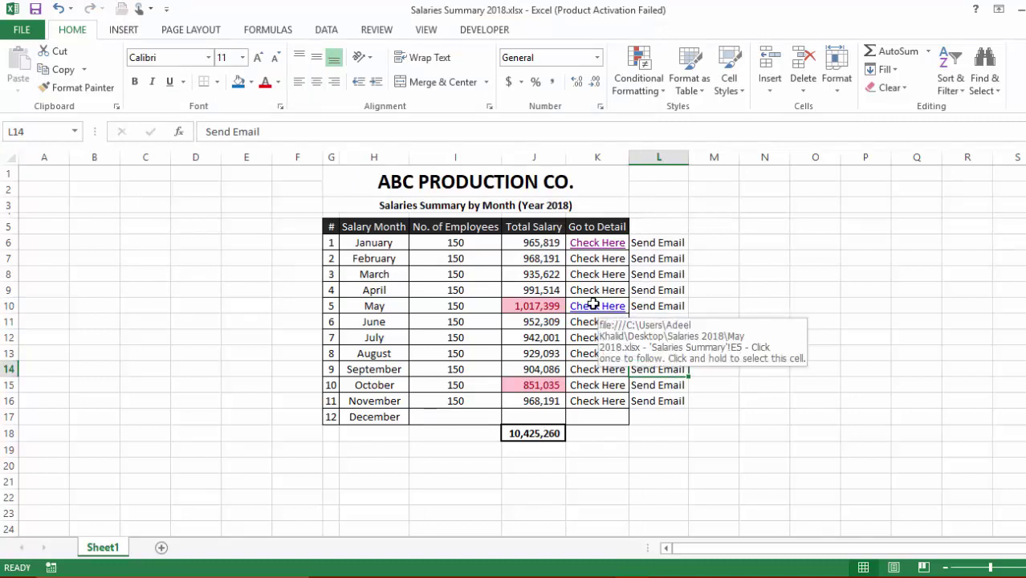
left_click(593, 304)
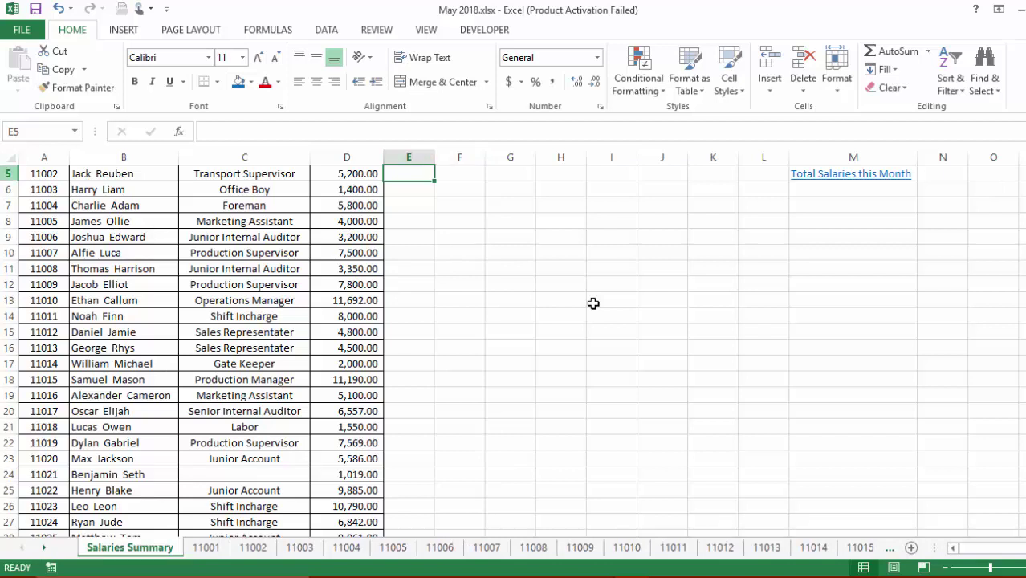
key("Right")
key("Right")
key("Down")
key("Down")
key("Down")
key("Down")
key("Down")
key("Down")
key("Down")
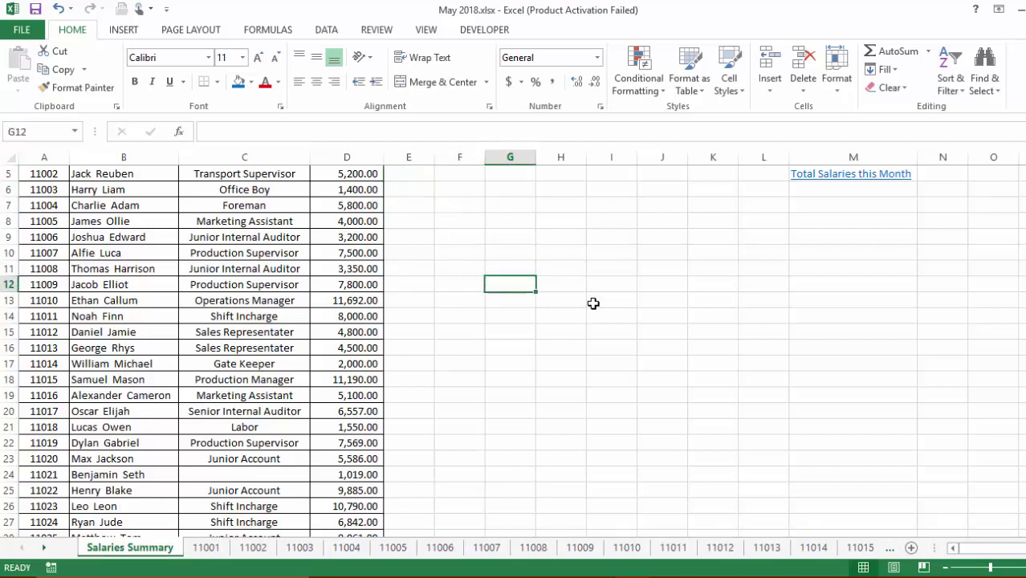
key("ctrl+w")
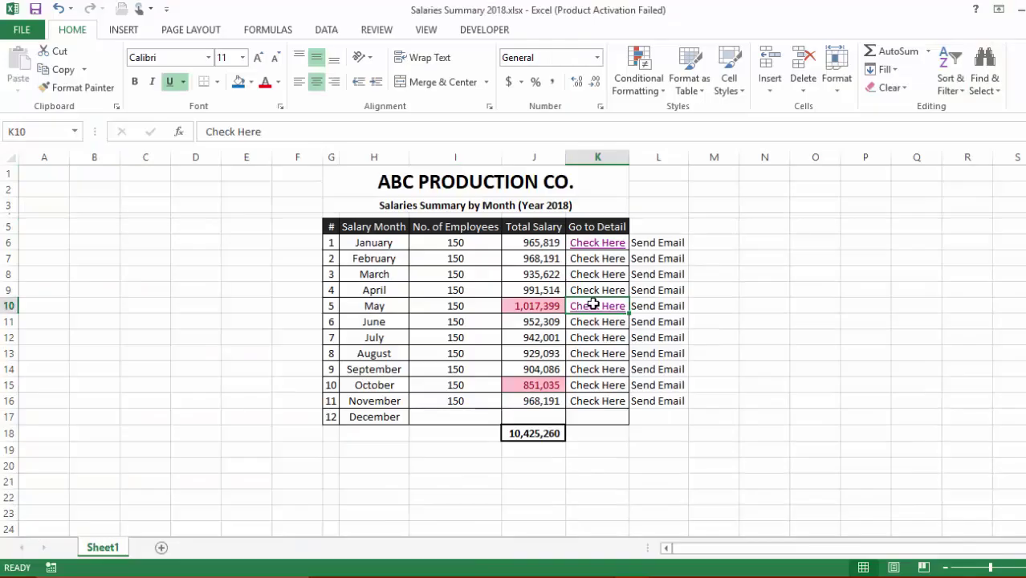
key("Right")
key("Right")
key("Down")
key("Down")
key("Down")
key("Down")
key("Down")
key("Down")
key("Down")
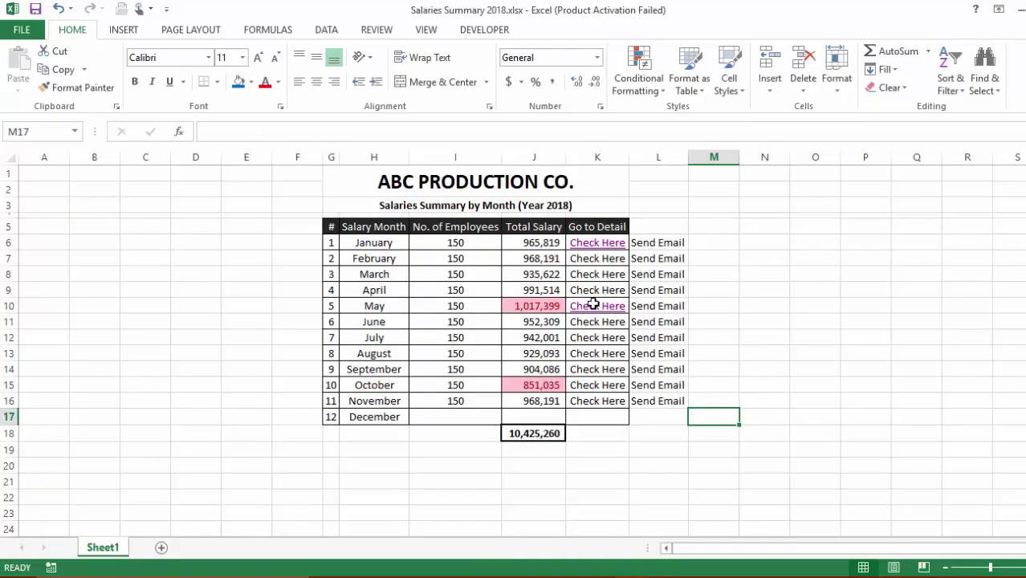
Enter the word Google in cell O7
key("ctrl+k")
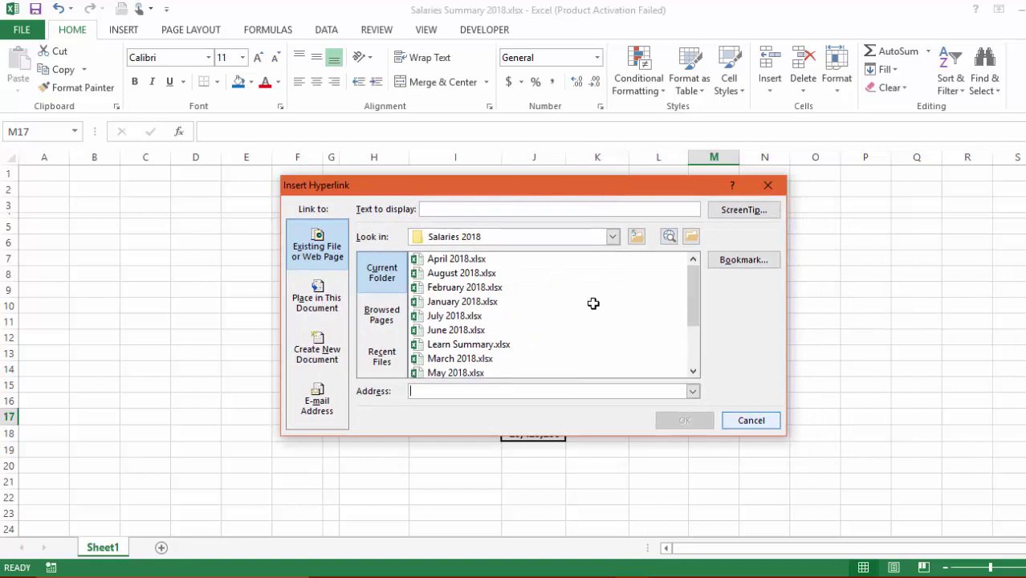
key("Escape")
key("Right")
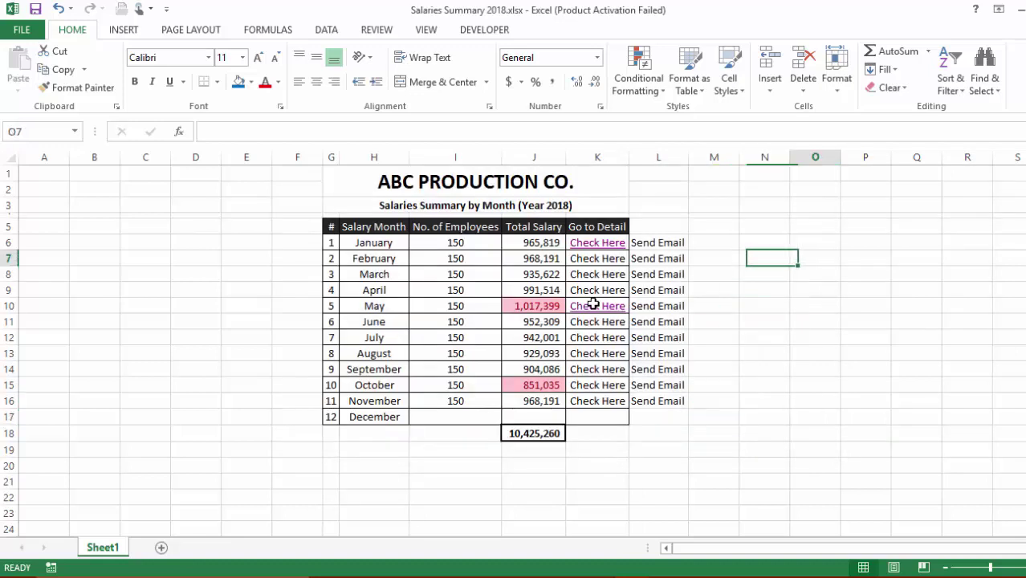
type("gOOGLE")
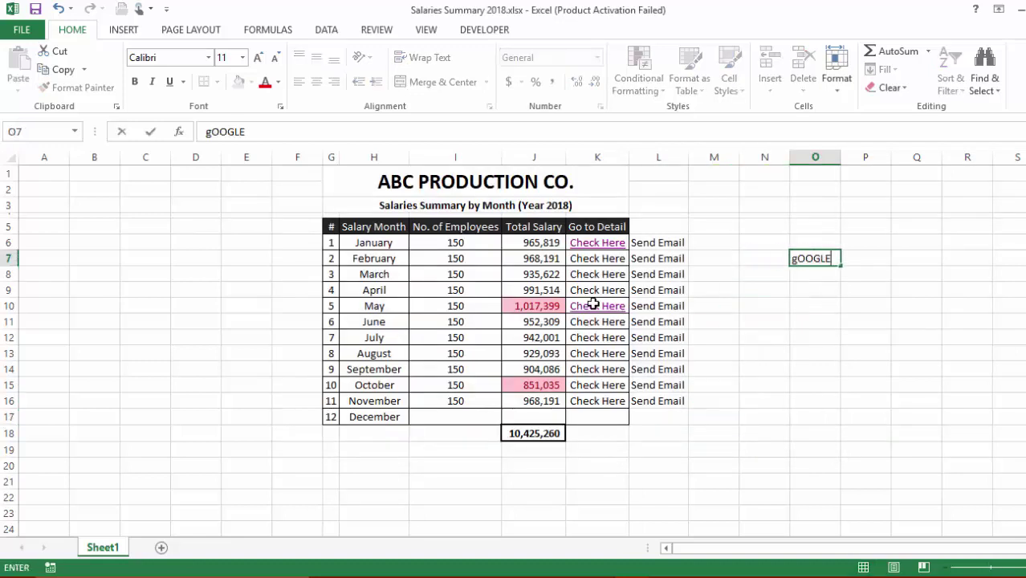
key("Tab")
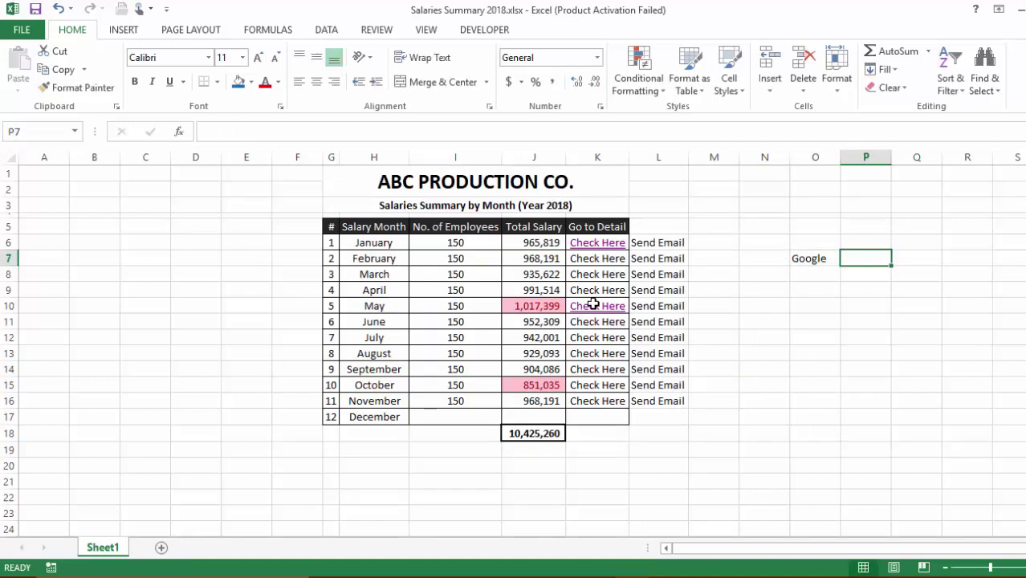
key("Left")
key("shift+F10")
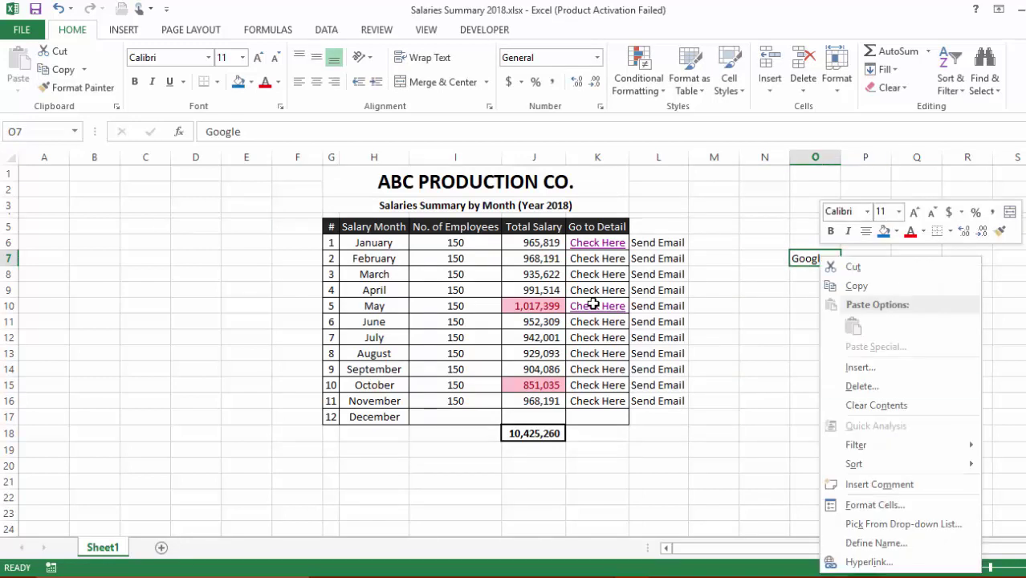
key("Escape")
key("ctrl+k")
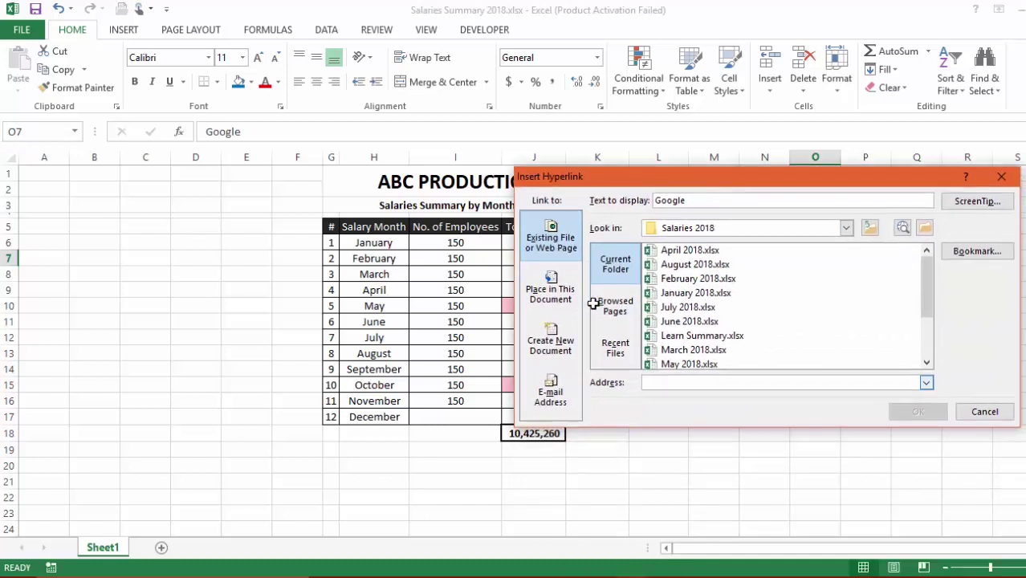
type("www.")
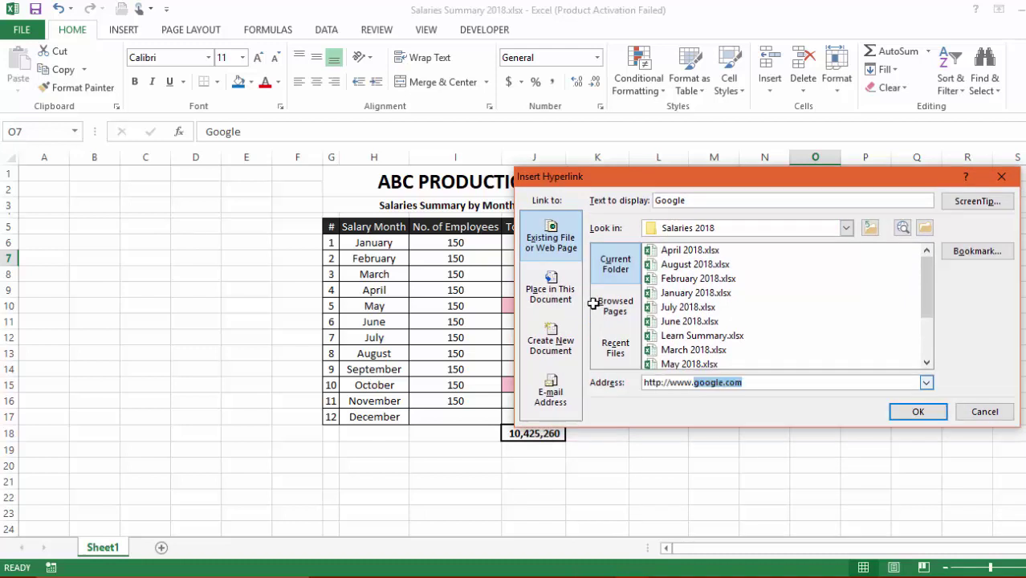
type("google.com")
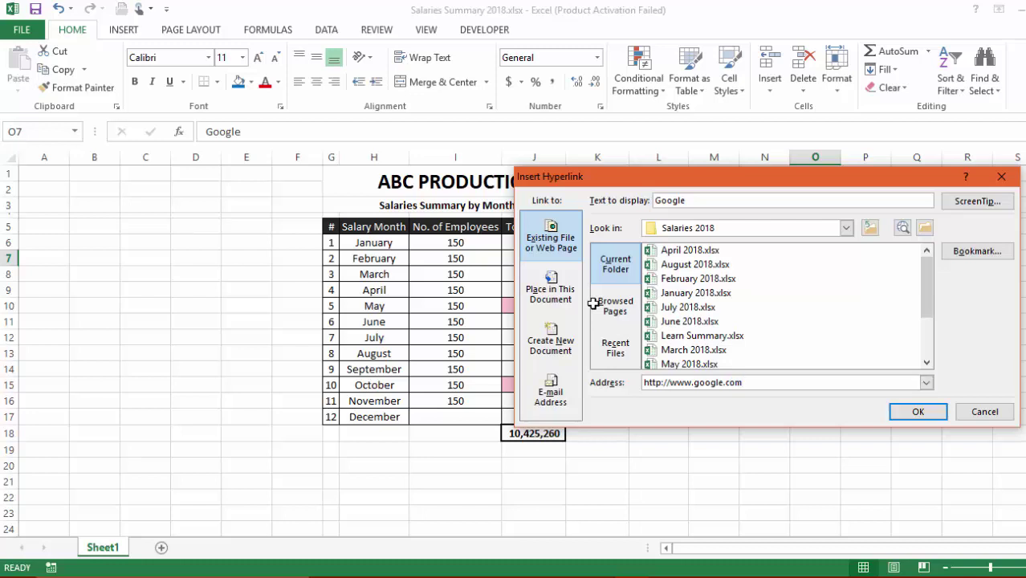
key("Return")
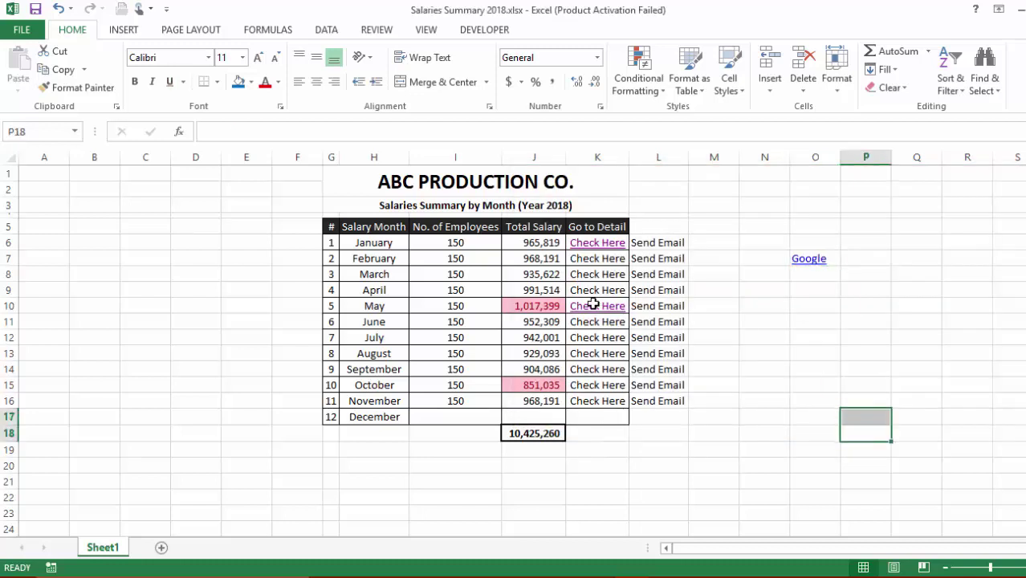
Follow the Google link in O7 to google.com in Edge, then return to Excel
left_click(815, 305)
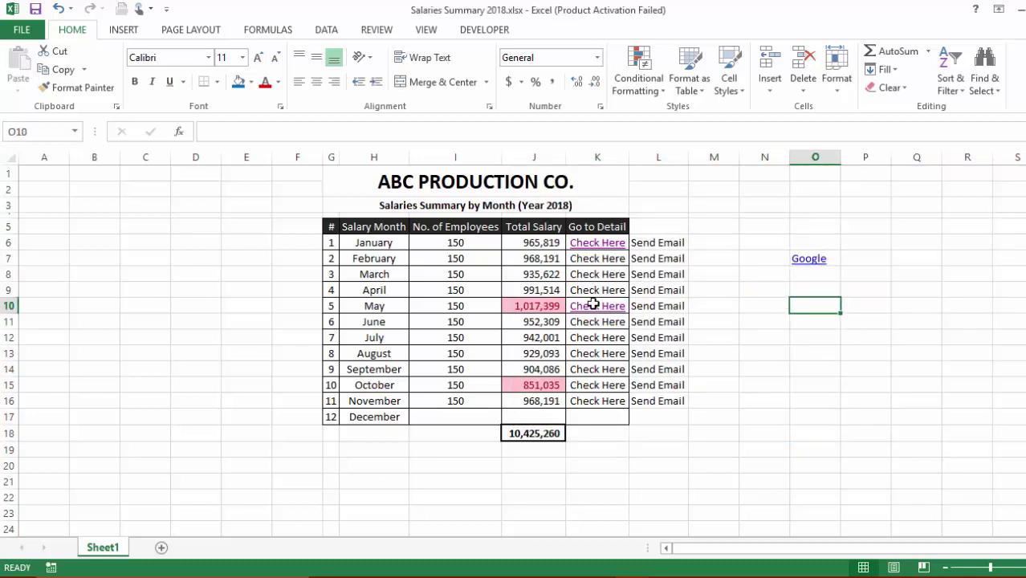
left_click(808, 259)
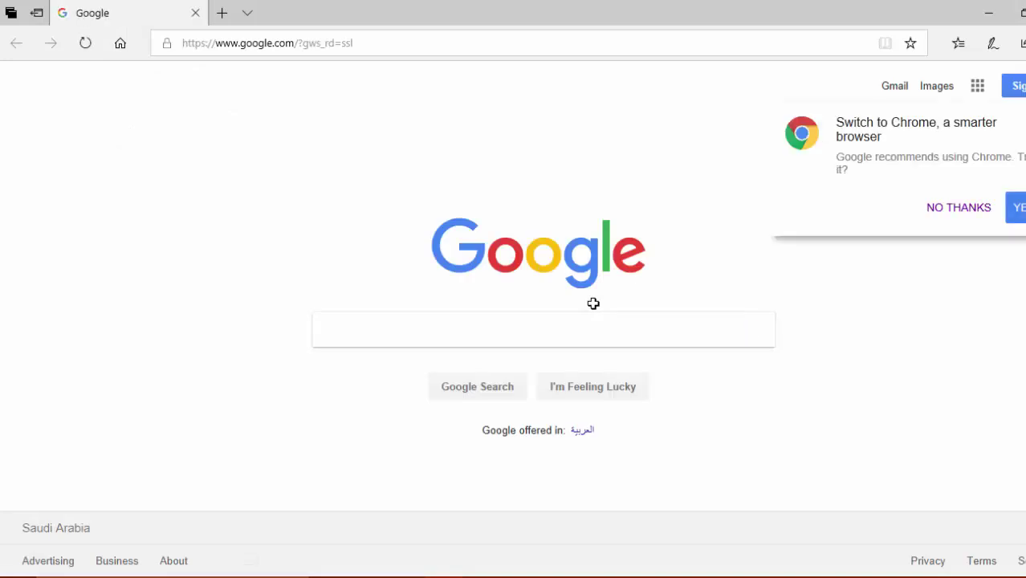
key("alt+Tab")
left_click(865, 416)
left_click(765, 290)
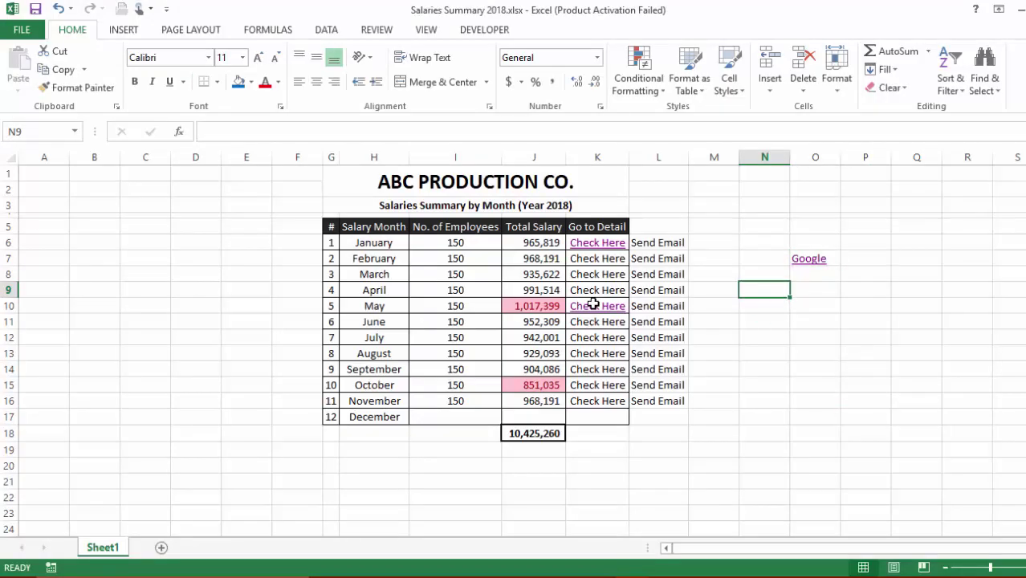
Fill the Check Here text from November's K16 down into December's K17
key("ctrl+k")
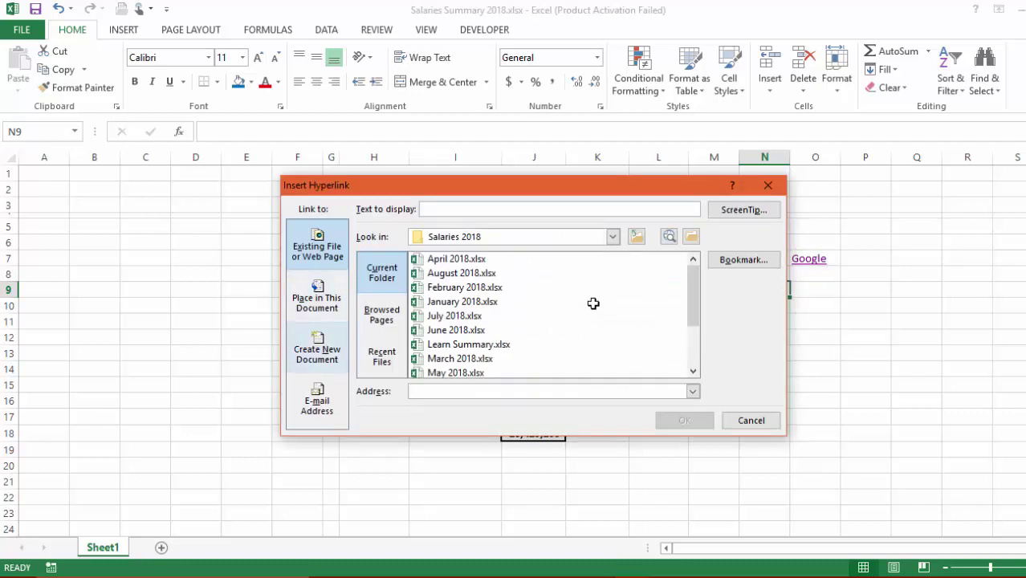
key("Escape")
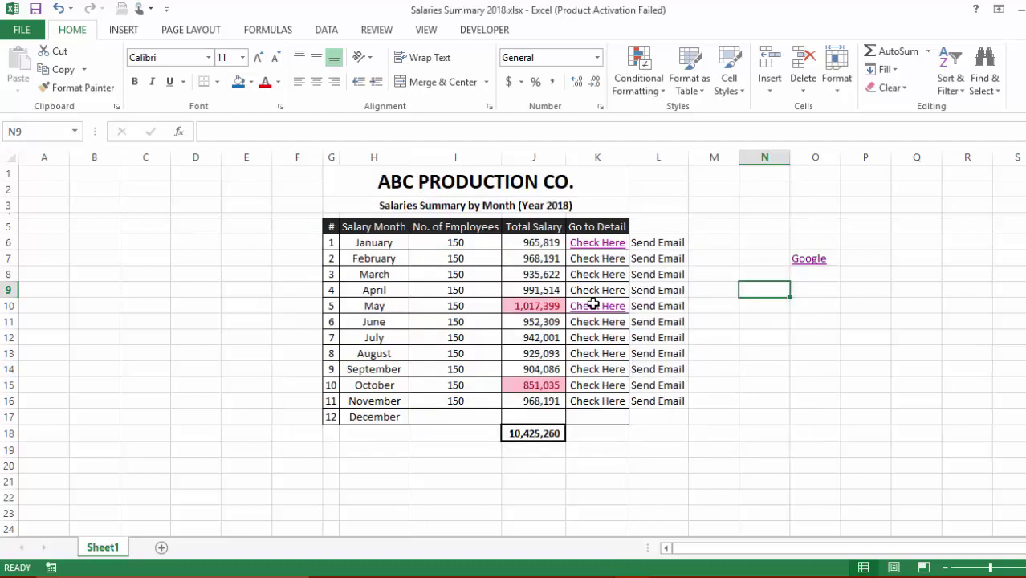
left_click(374, 417)
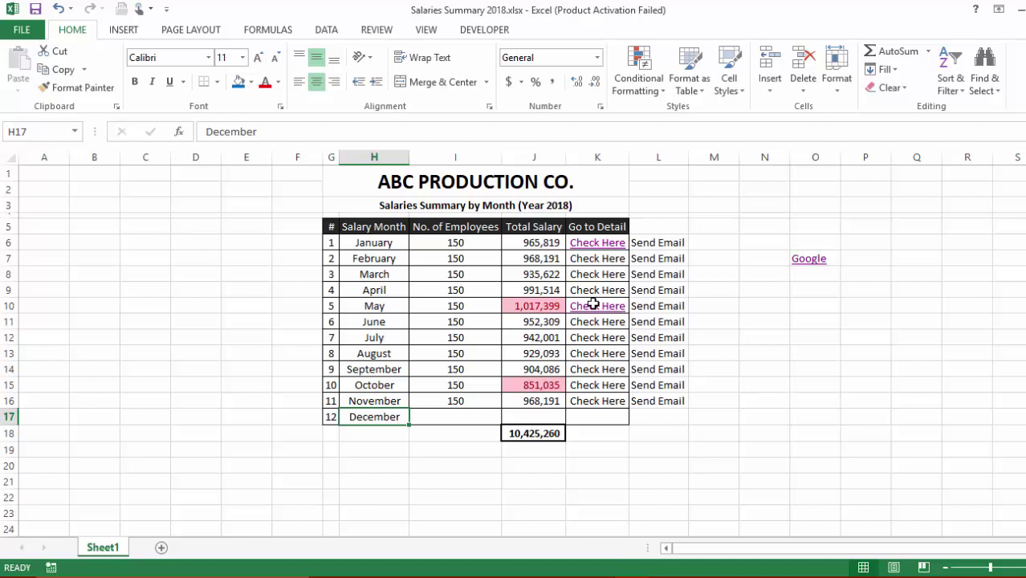
left_click(598, 401)
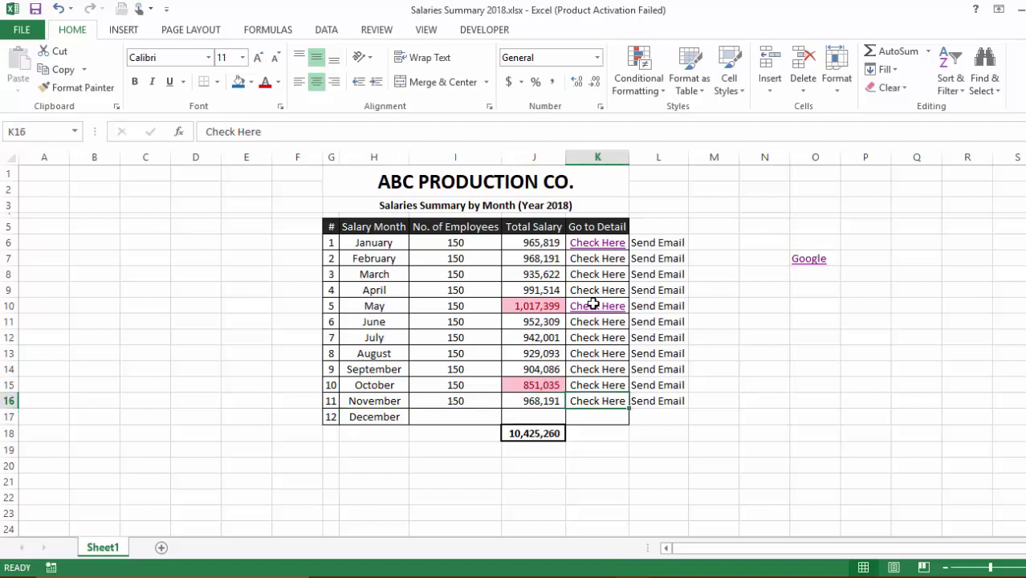
left_click_drag(629, 409, 597, 417)
left_click(714, 433)
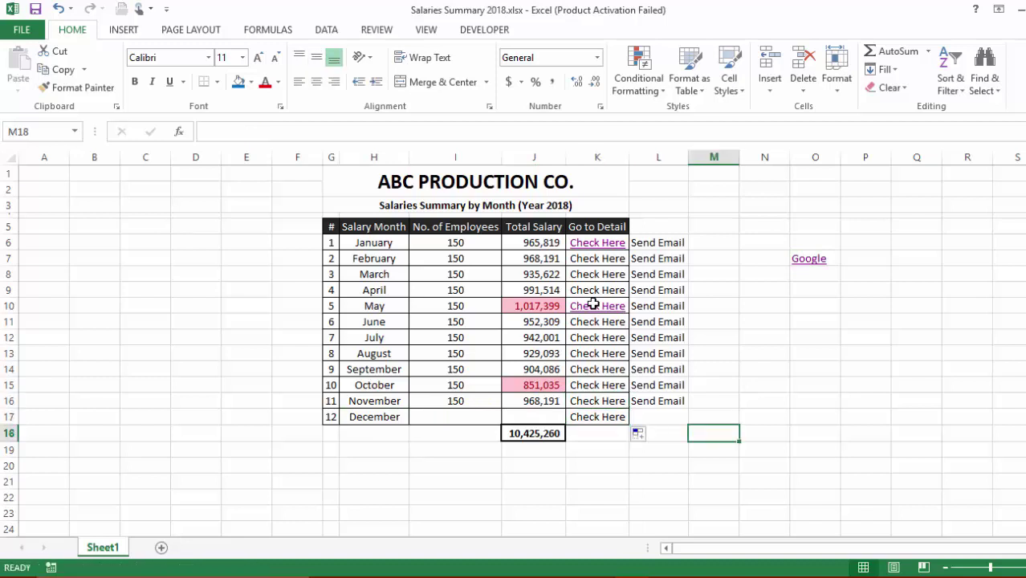
left_click(597, 417)
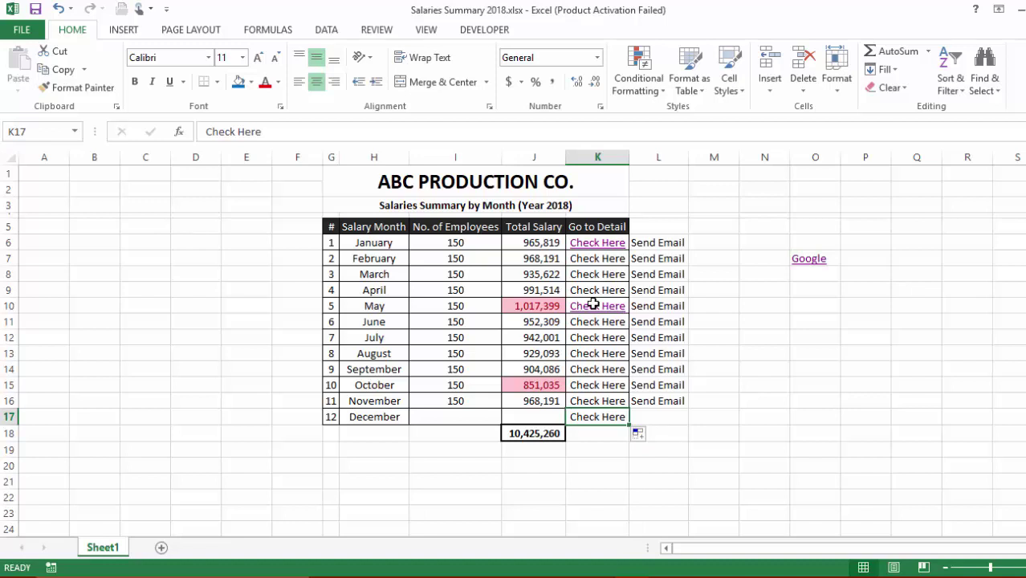
right_click(608, 421)
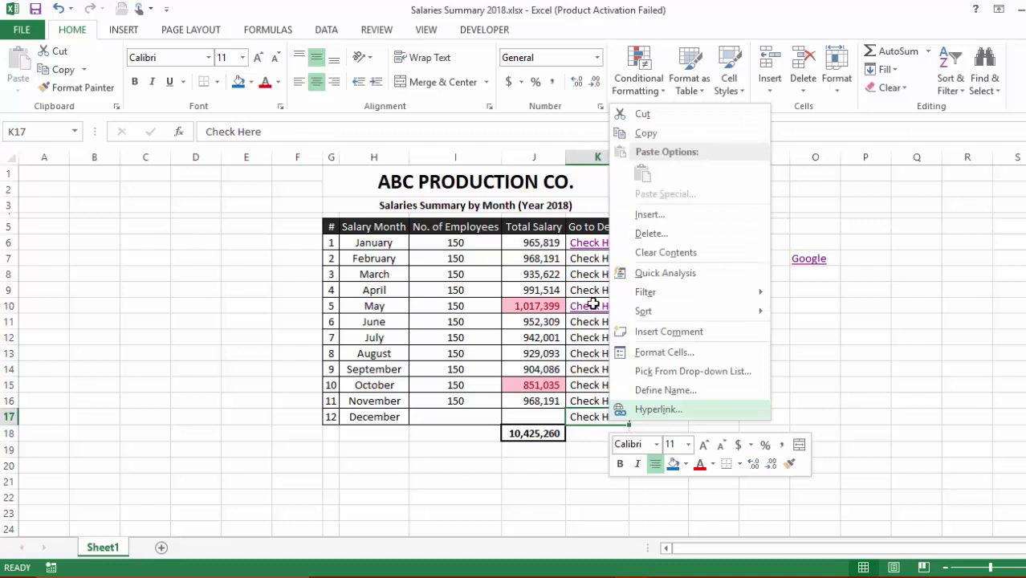
left_click(659, 409)
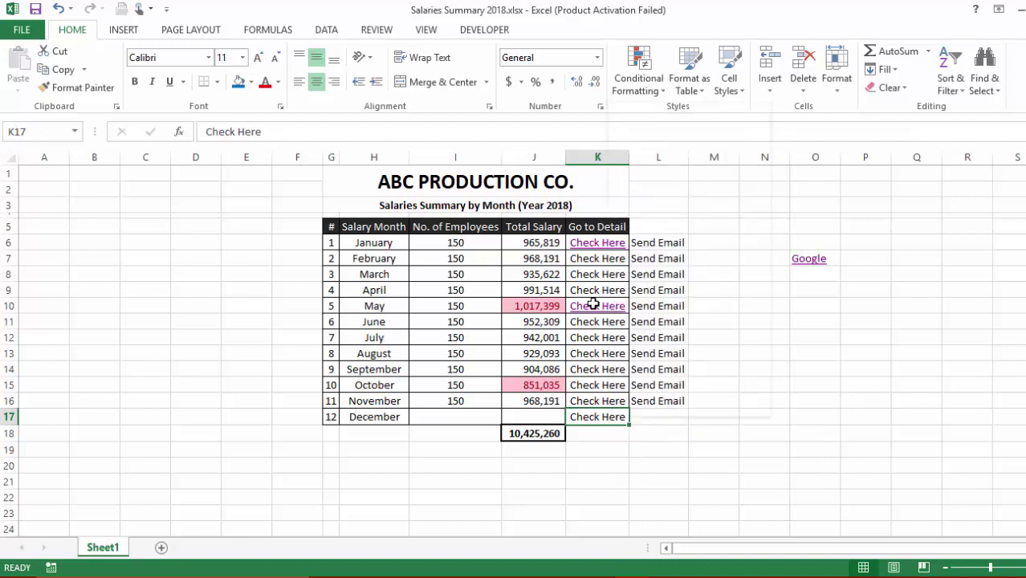
Link K17 to a new document named 'December 2018', set to edit later
right_click(608, 419)
left_click(650, 405)
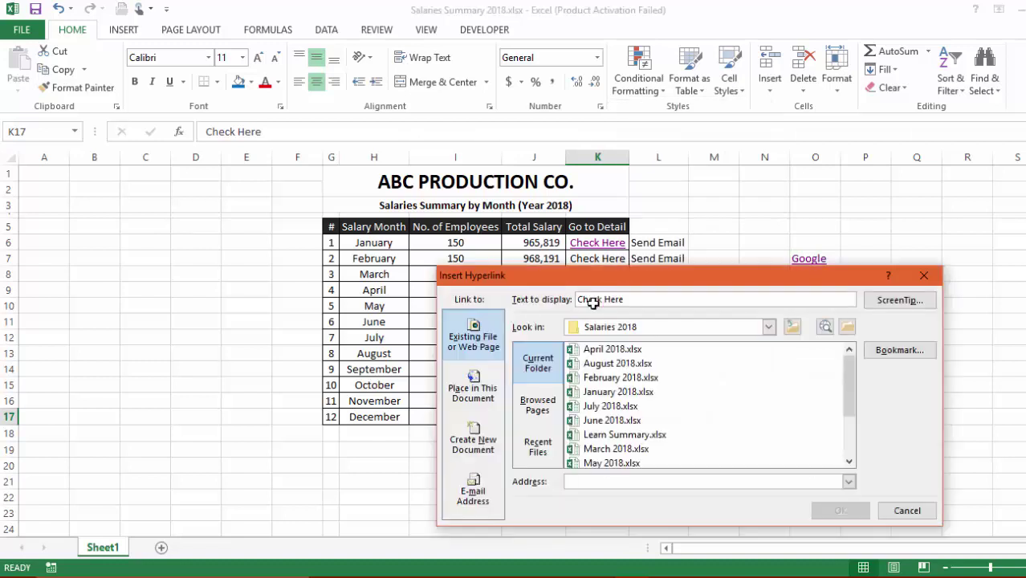
left_click_drag(562, 275, 566, 187)
left_click(477, 355)
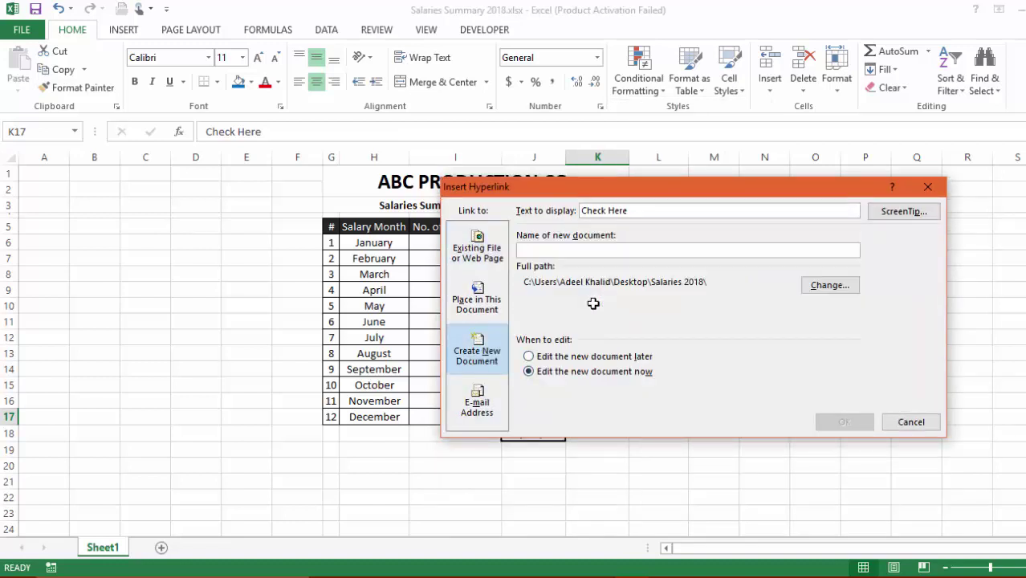
key("alt+l")
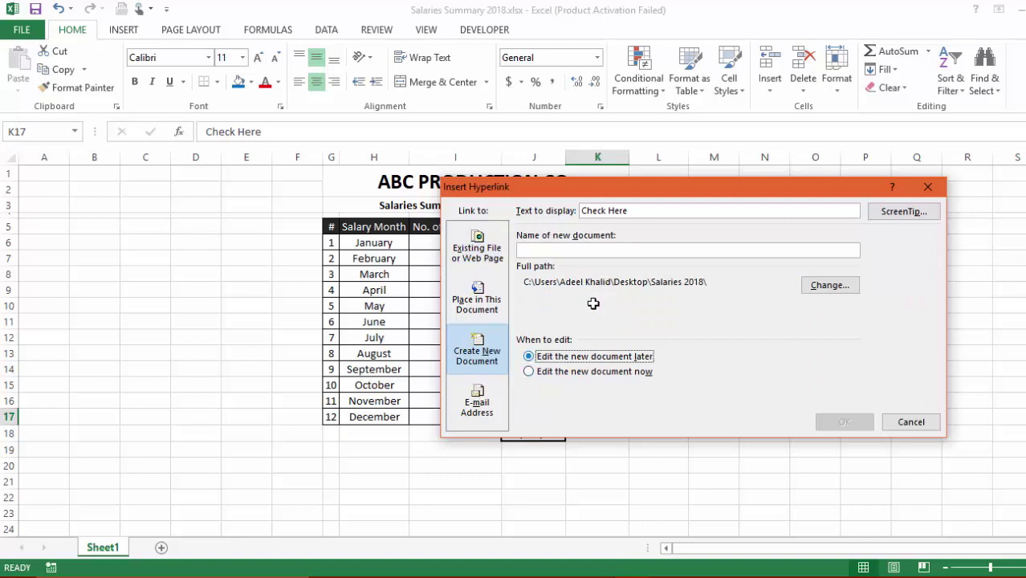
key("alt+d")
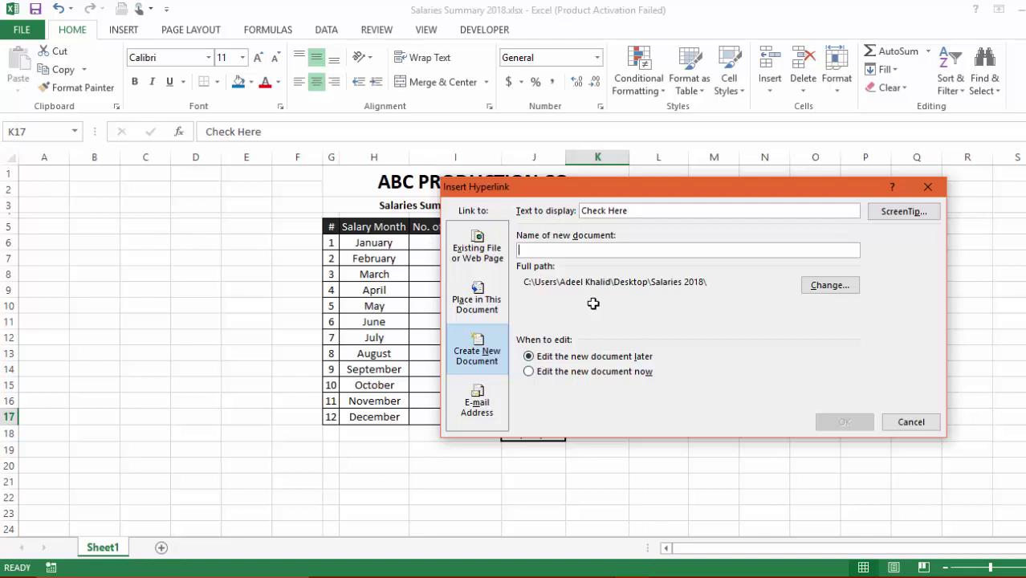
type("December")
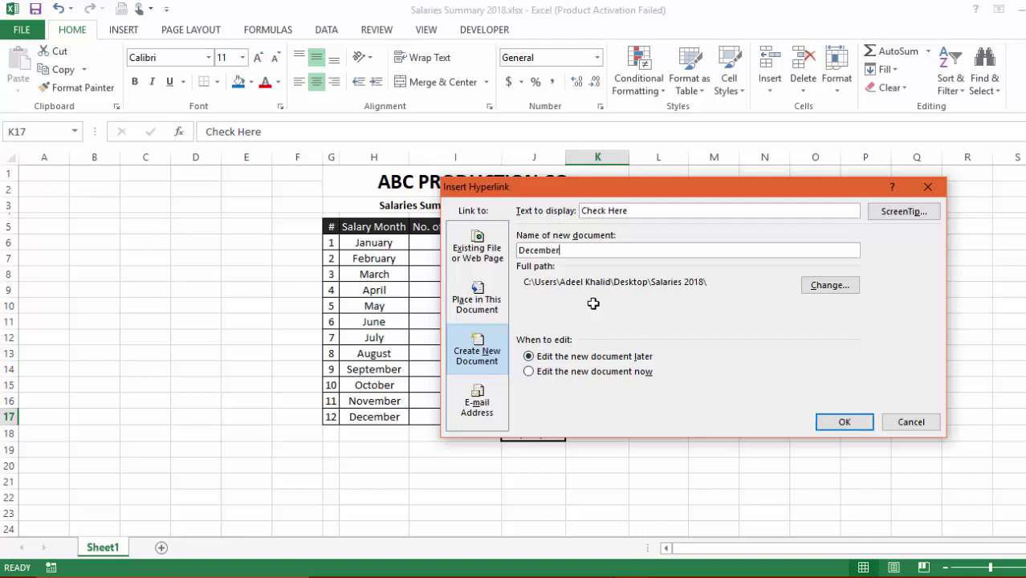
type(" 2018")
key("Return")
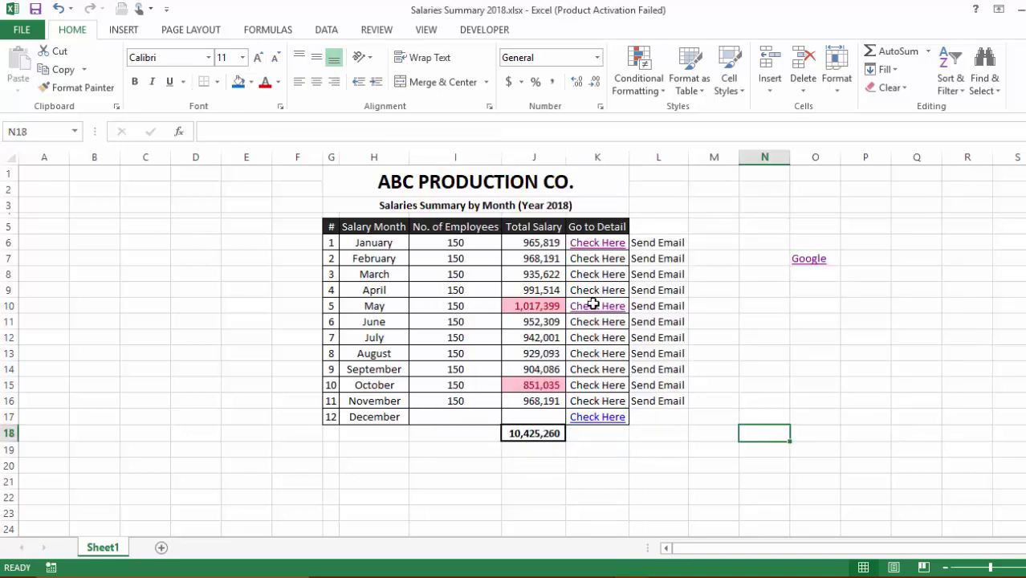
Open the blank December 2018 workbook from K17, then start a hyperlink on an empty cell
left_click(597, 417)
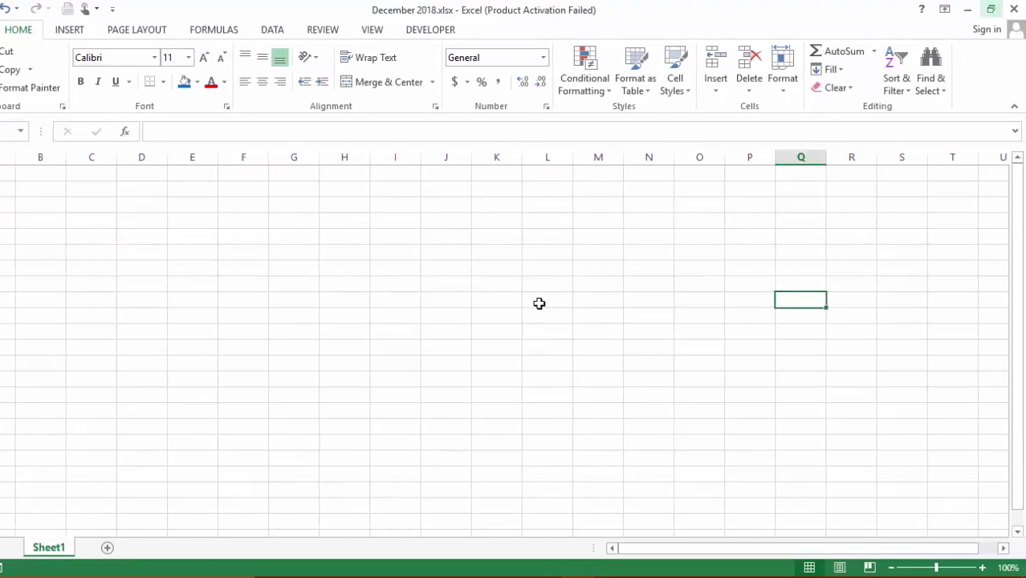
key("ctrl+w")
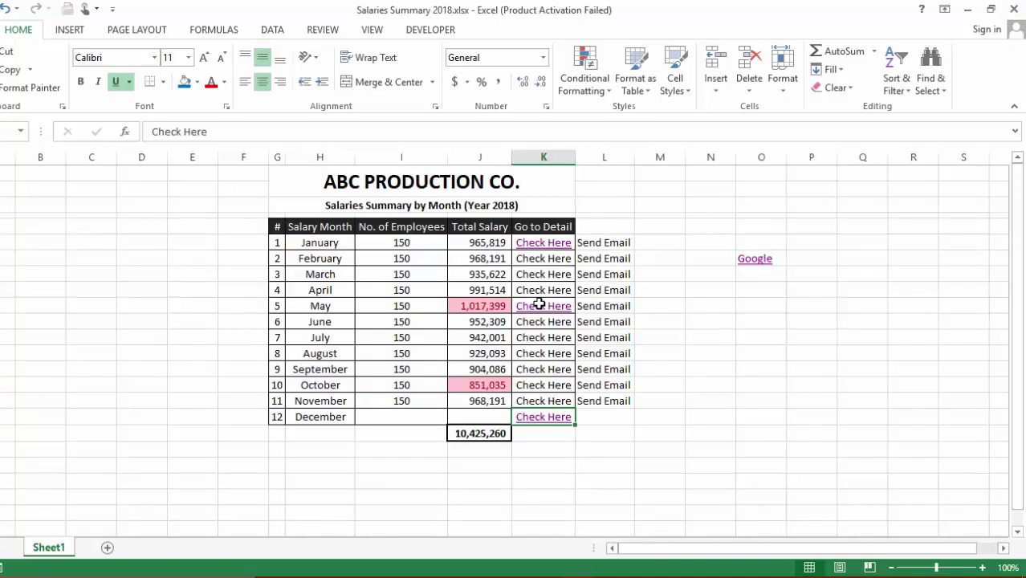
key("Right")
key("Right")
key("Right")
key("Down")
key("Down")
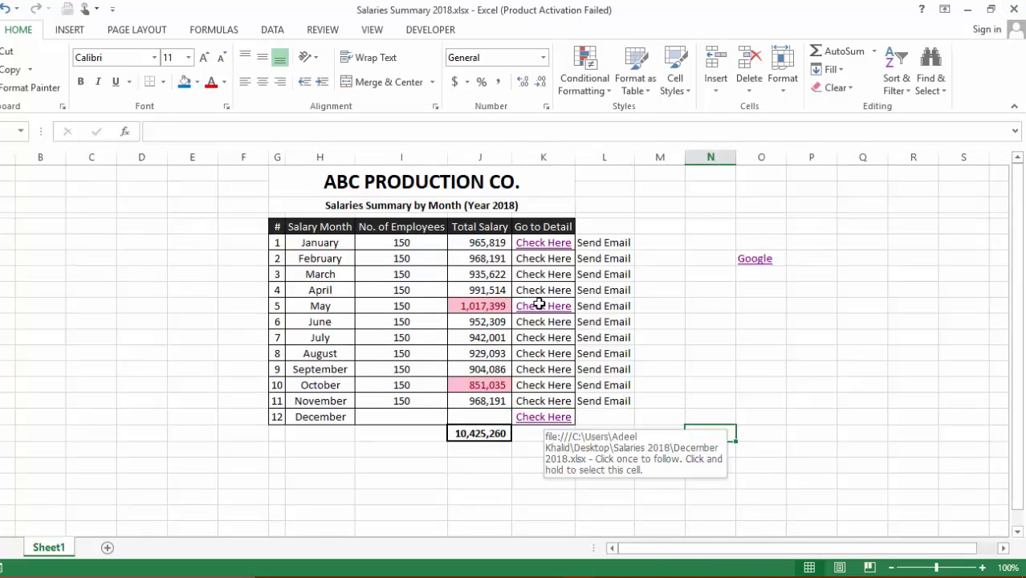
key("Right")
key("Right")
key("Up")
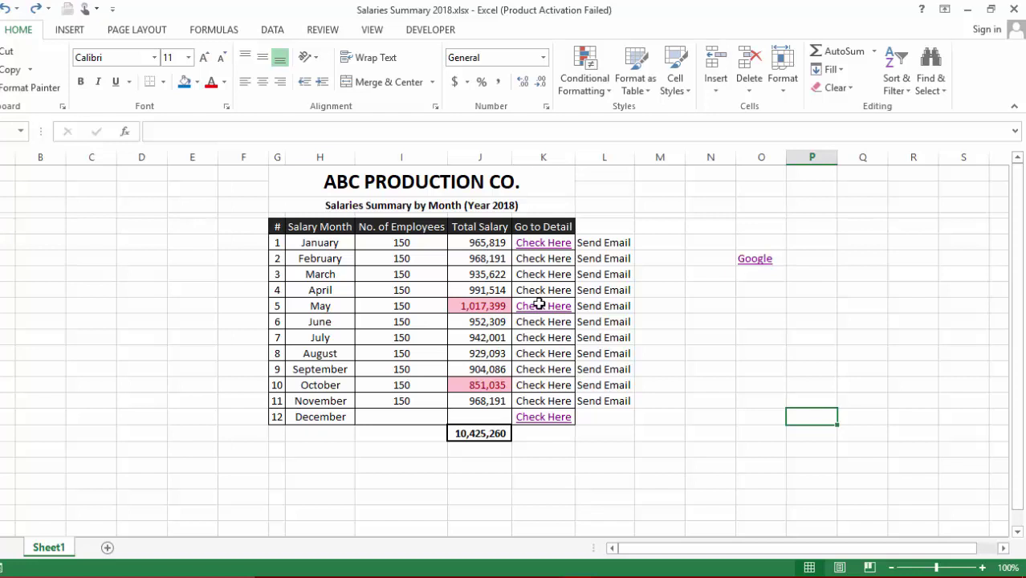
key("ctrl+k")
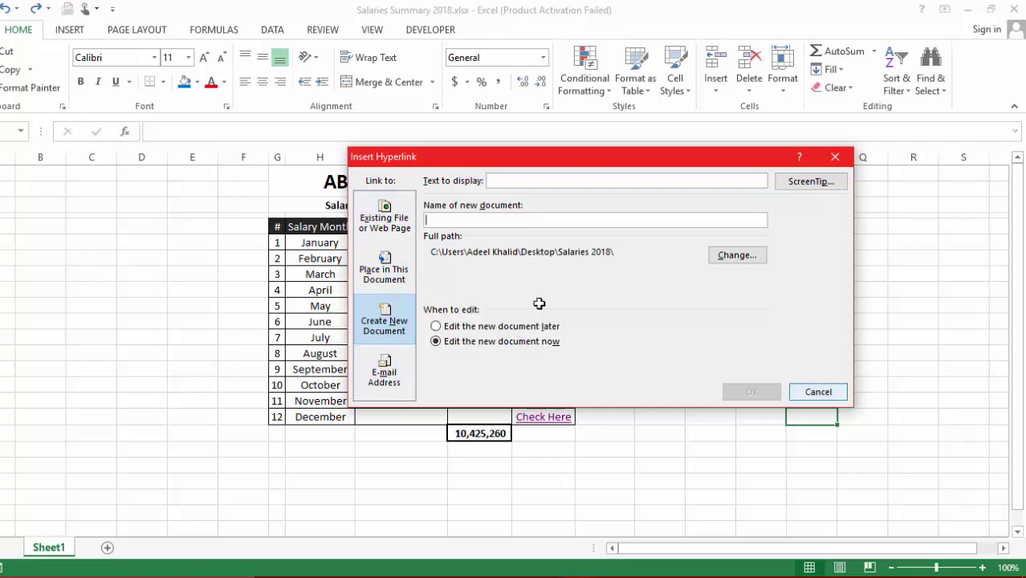
Fill Send Email from November's cell down into December's row, L17
key("Escape")
key("Left")
key("Left")
key("Left")
key("Left")
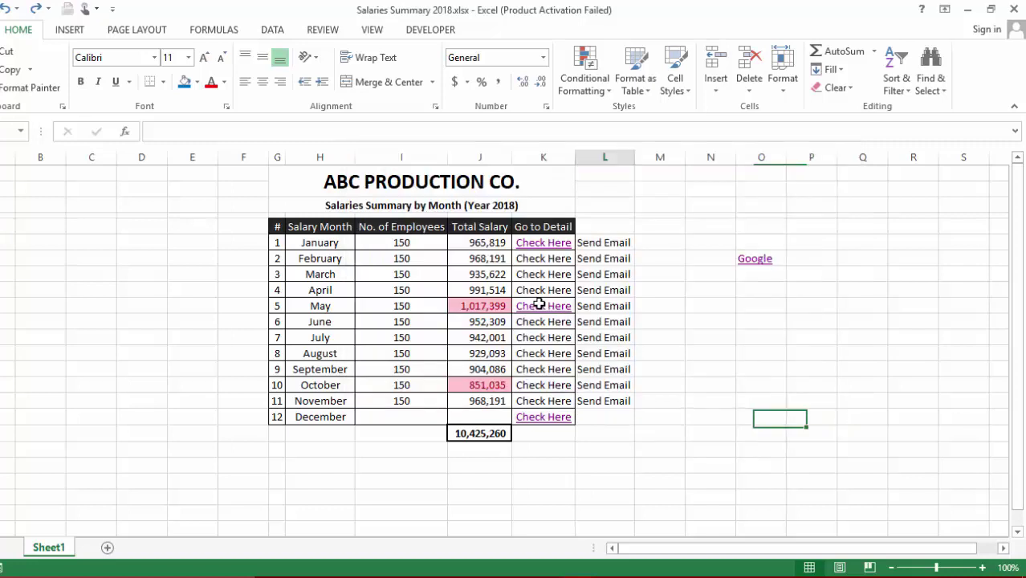
key("Down")
key("Left")
key("Left")
key("Left")
key("Left")
key("Up")
key("Up")
key("Up")
key("Up")
key("Up")
key("Up")
key("Up")
key("Up")
key("Up")
key("Up")
key("Up")
key("shift+Down")
key("shift+Down")
key("shift+Down")
key("shift+Down")
key("shift+Down")
key("shift+Down")
key("shift+Down")
key("shift+Down")
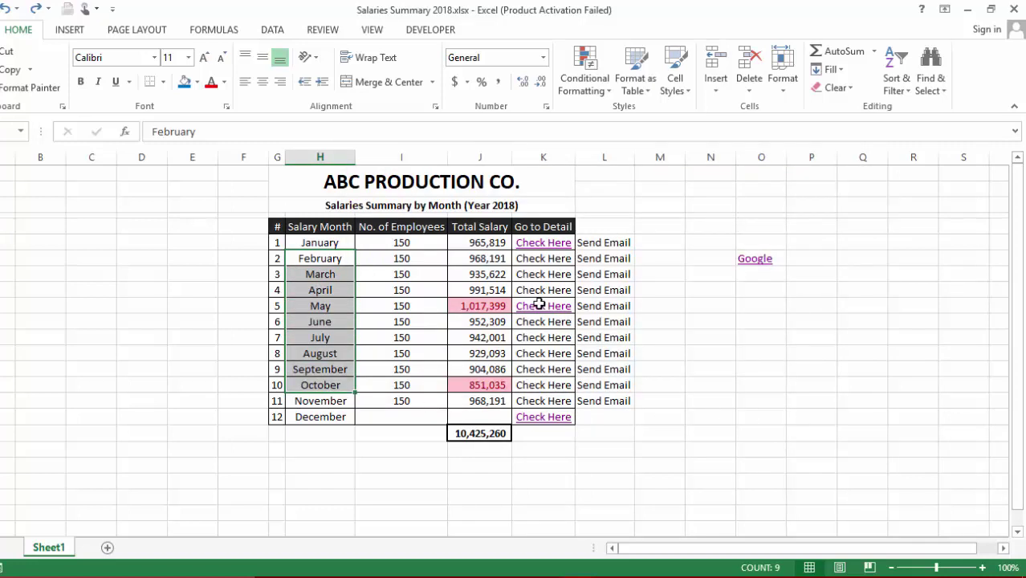
key("shift+Down")
key("shift+Down")
key("ctrl+Down")
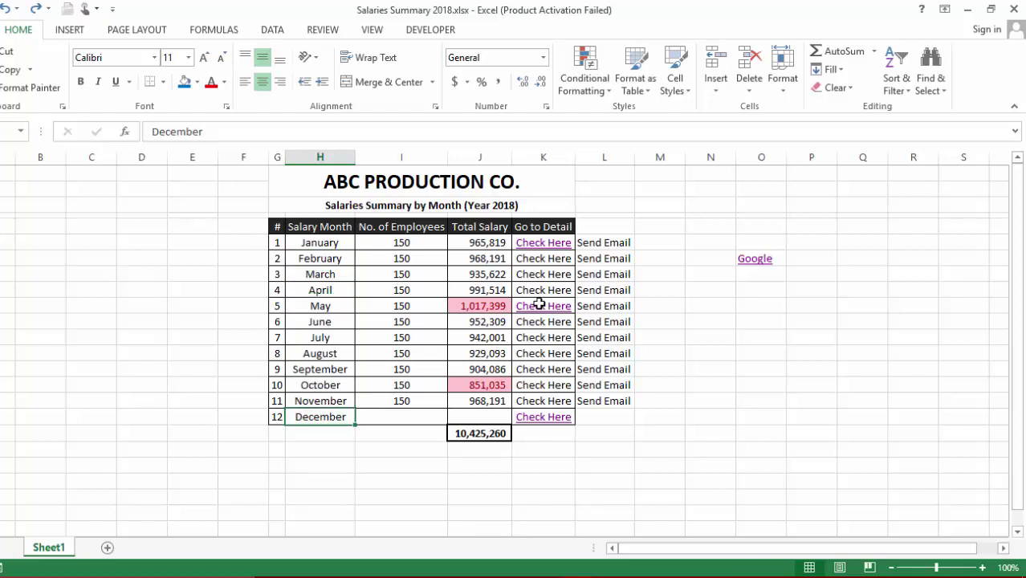
key("Right")
key("Right")
key("Right")
key("Right")
key("Up")
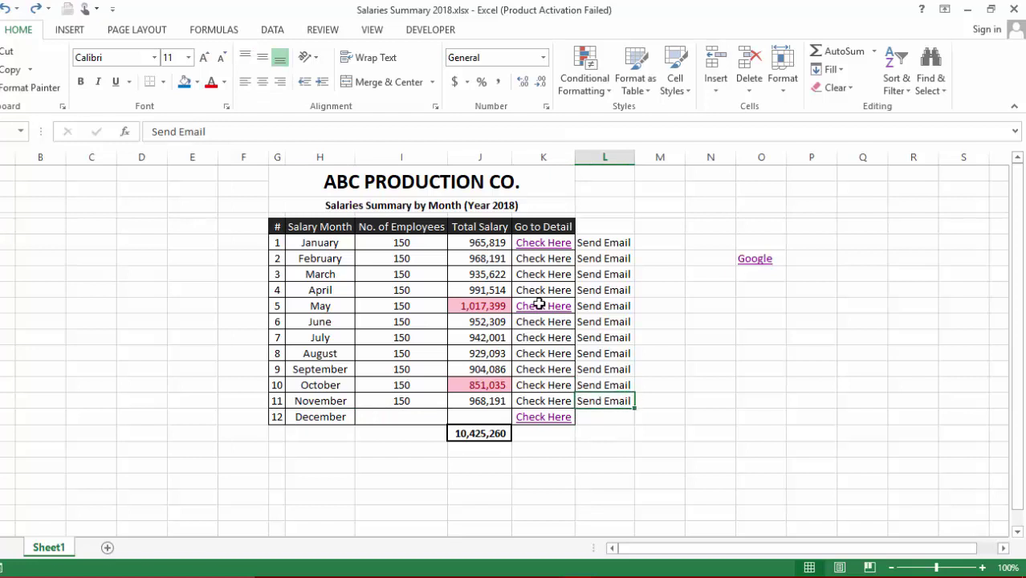
left_click_drag(634, 408, 635, 425)
key("Down")
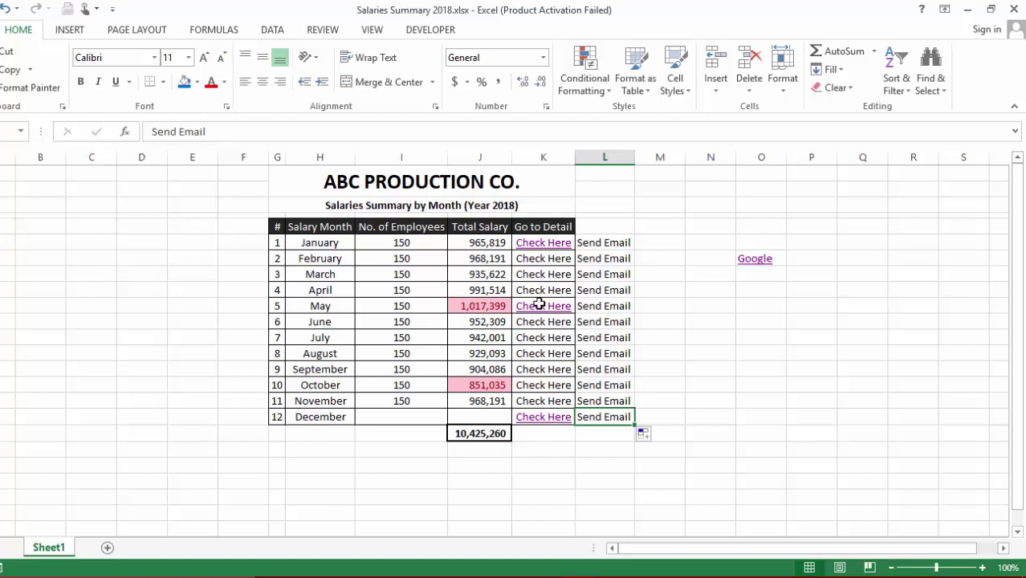
Link December's Send Email cell to an e-mail to the CFO's address with subject 'December Salary'
key("shift+F10")
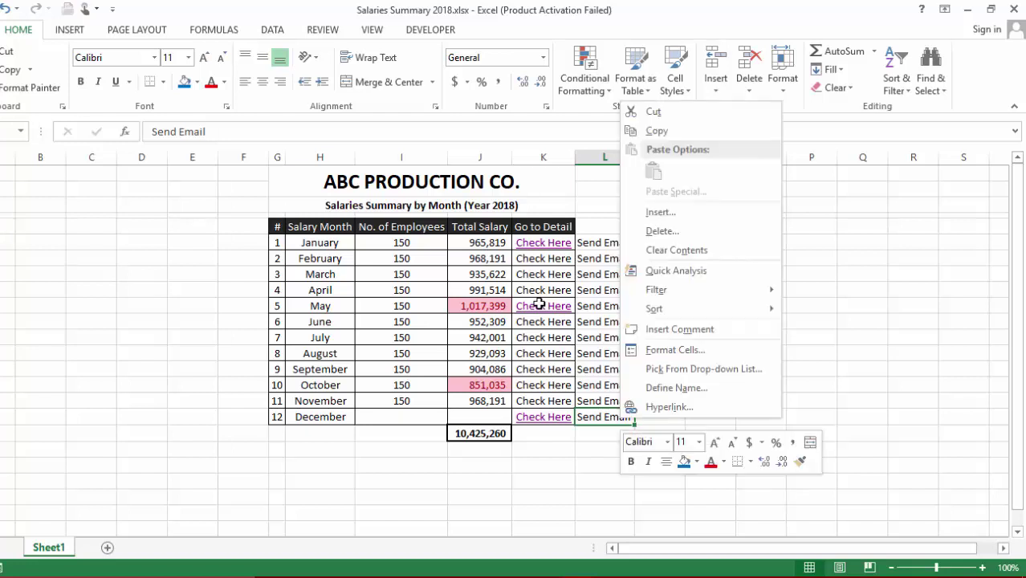
key("Up")
key("Return")
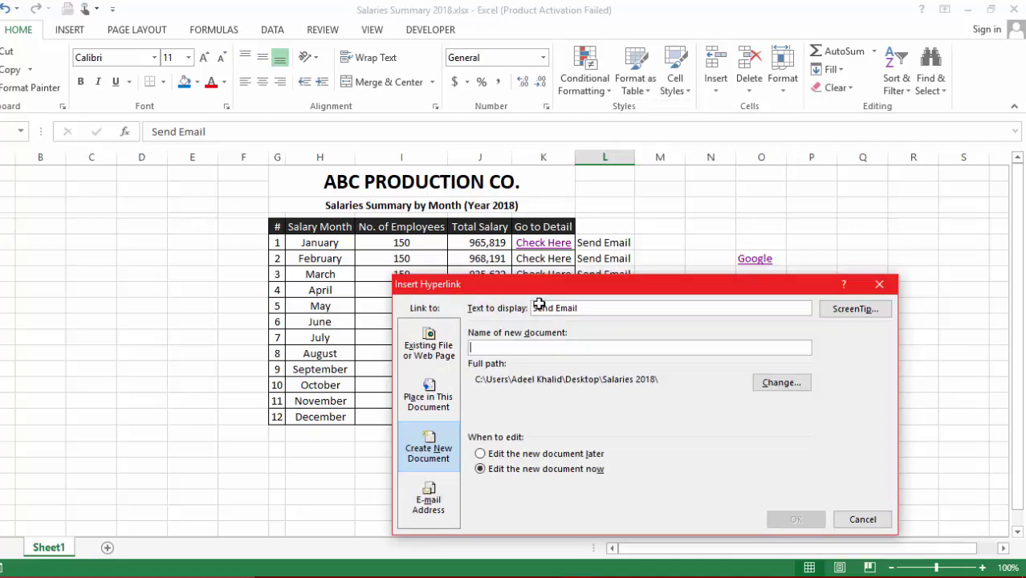
key("alt+m")
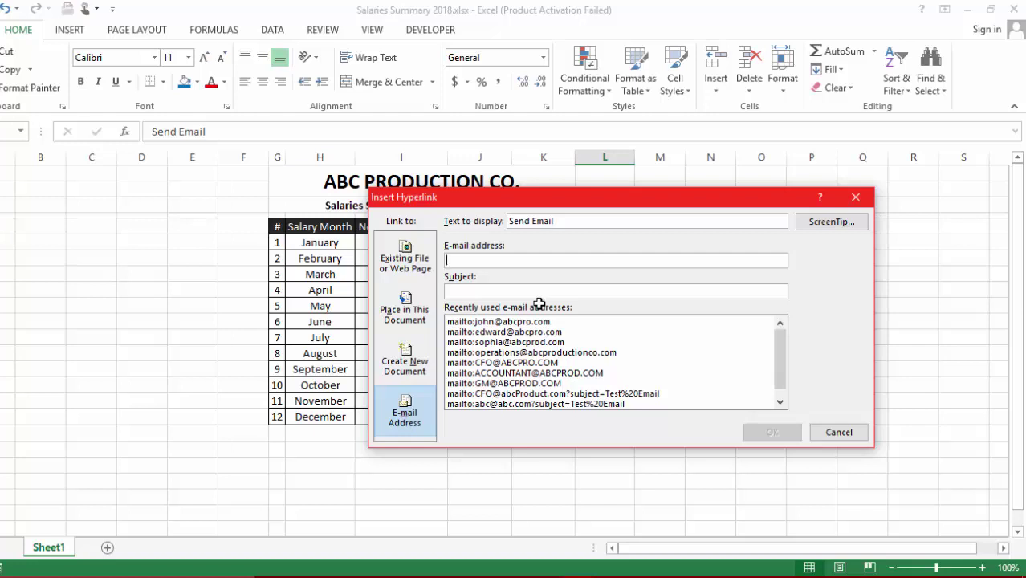
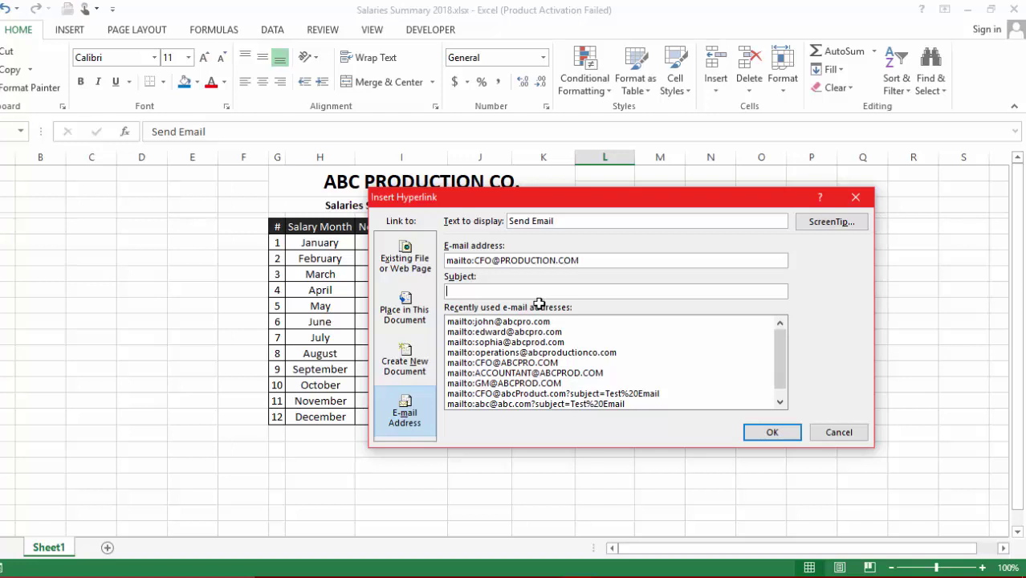
type("December Salary")
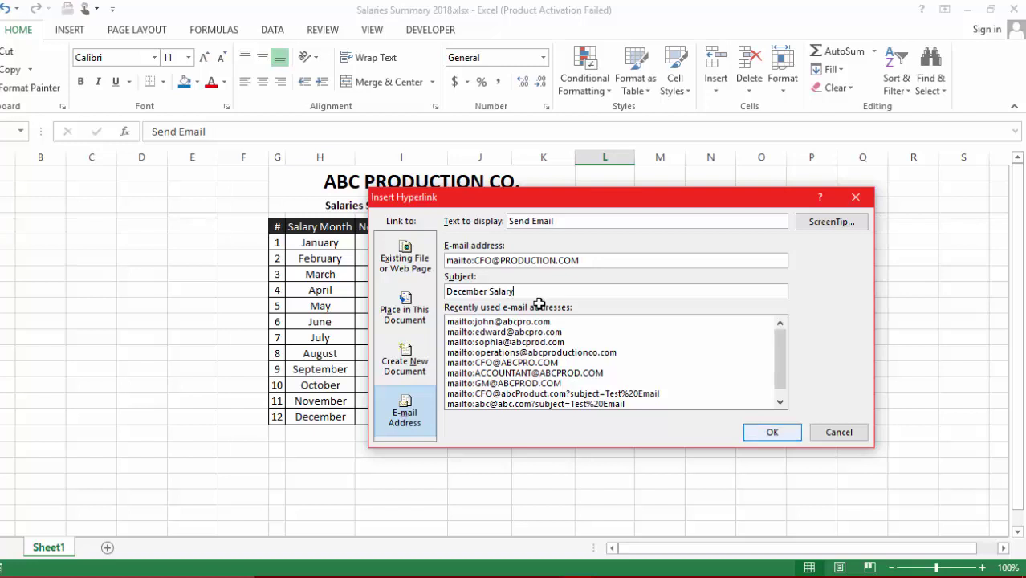
key("Return")
key("Right")
key("Right")
key("Right")
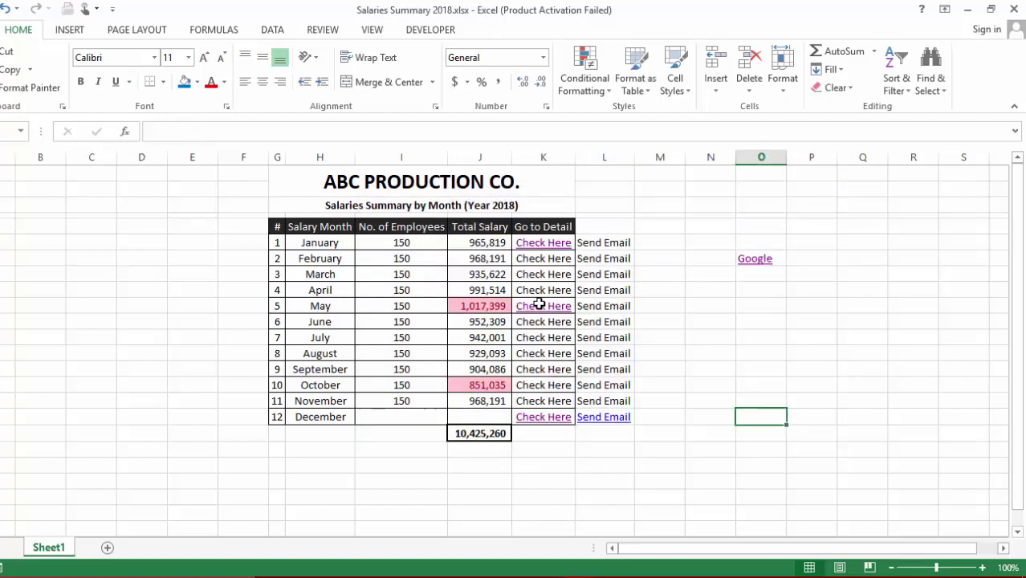
key("Left")
key("Left")
key("Left")
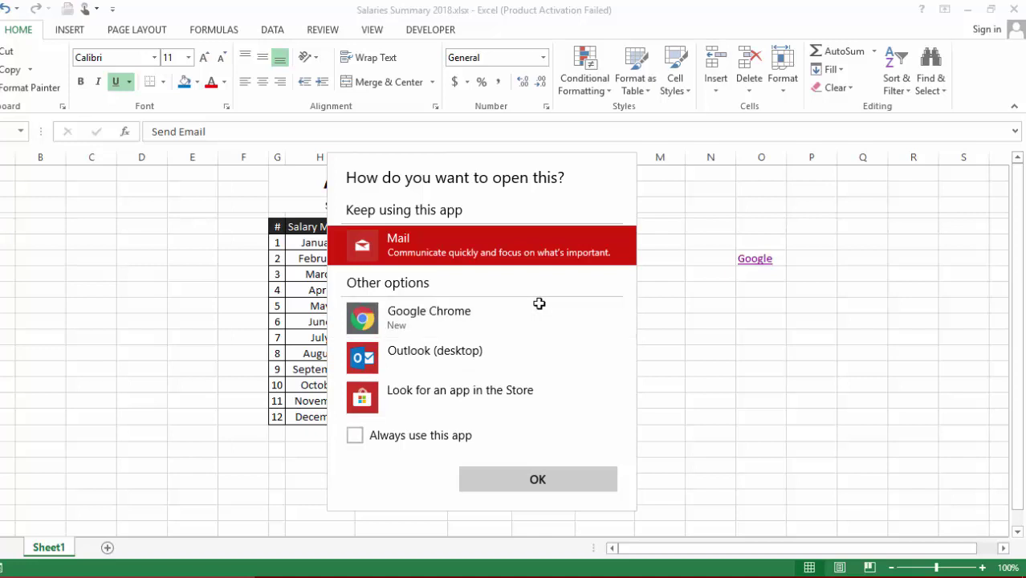
key("Escape")
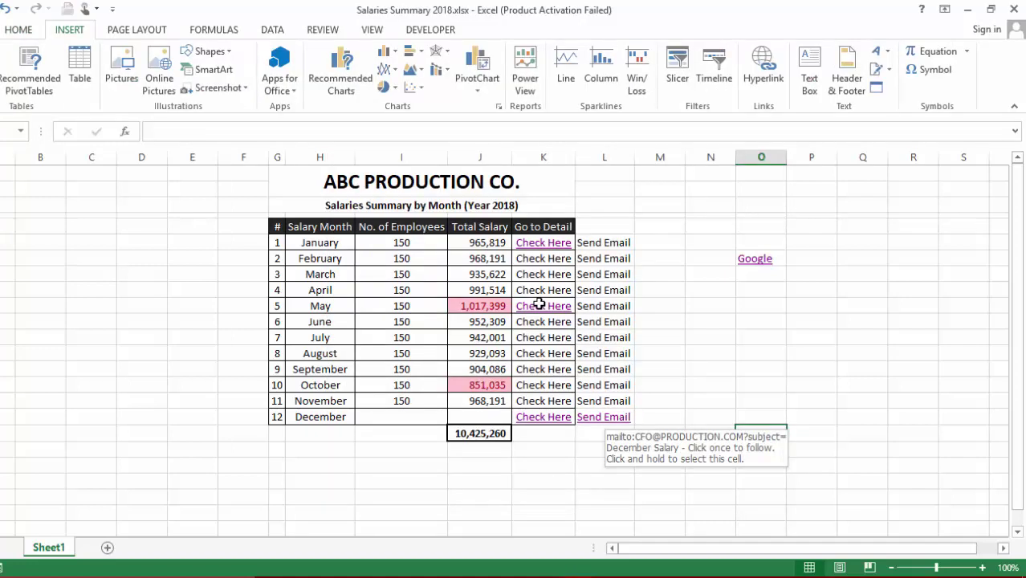
key("Left")
key("Left")
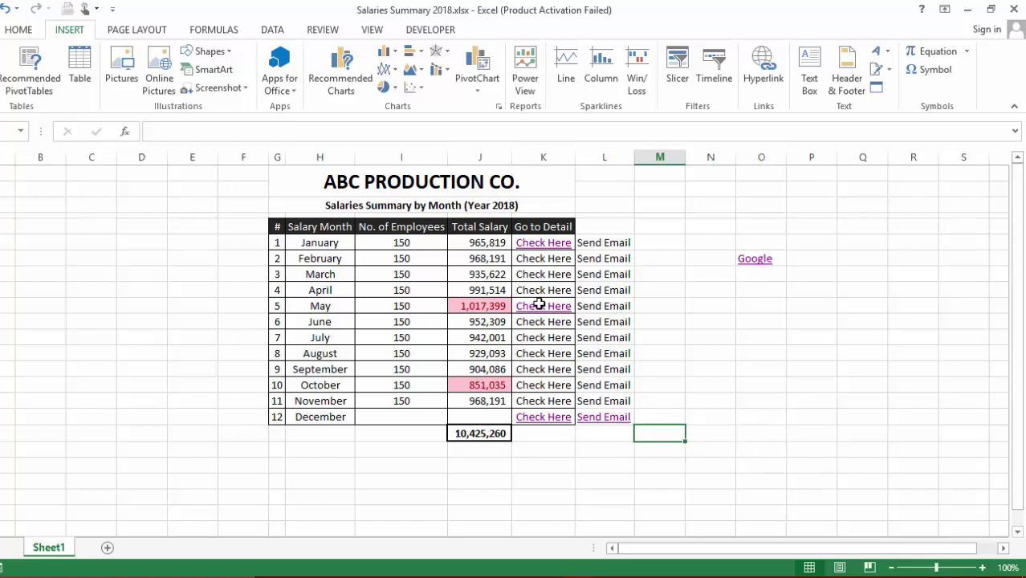
key("Left")
key("Up")
key("Up")
key("Up")
key("Up")
key("Up")
key("Up")
key("Up")
key("Up")
key("Up")
key("Up")
key("Up")
key("Up")
key("shift+Down")
key("shift+Down")
key("shift+Down")
key("shift+Down")
key("shift+Down")
key("shift+Down")
key("shift+Down")
key("shift+Down")
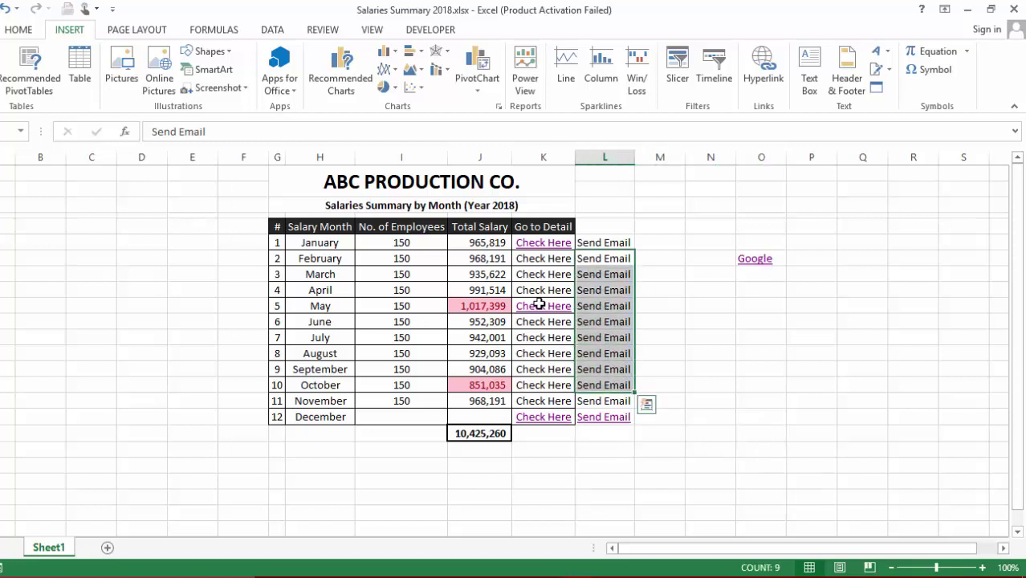
key("shift+Up")
key("Down")
key("Down")
key("Down")
key("Right")
key("Right")
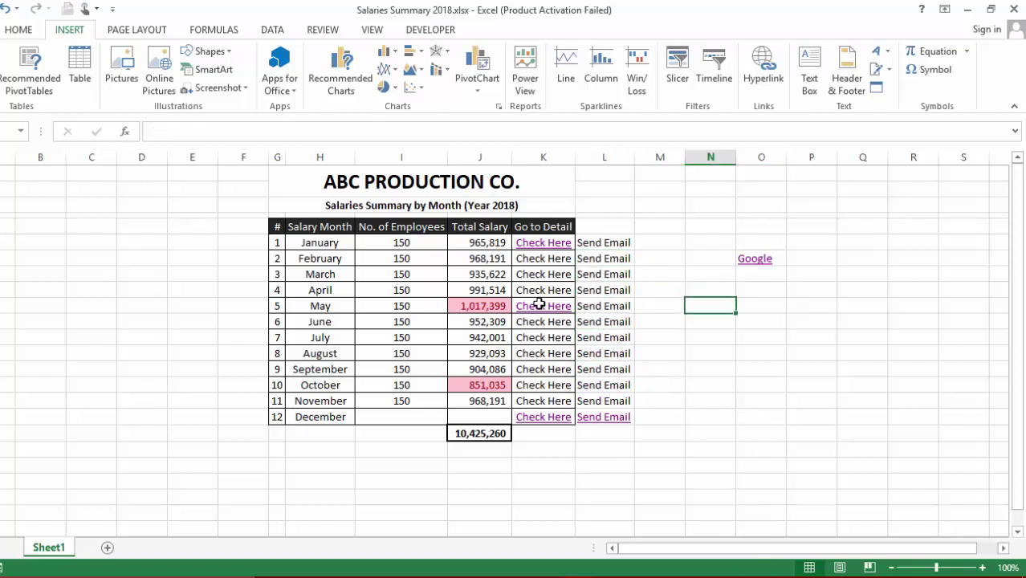
key("Right")
key("Right")
key("Right")
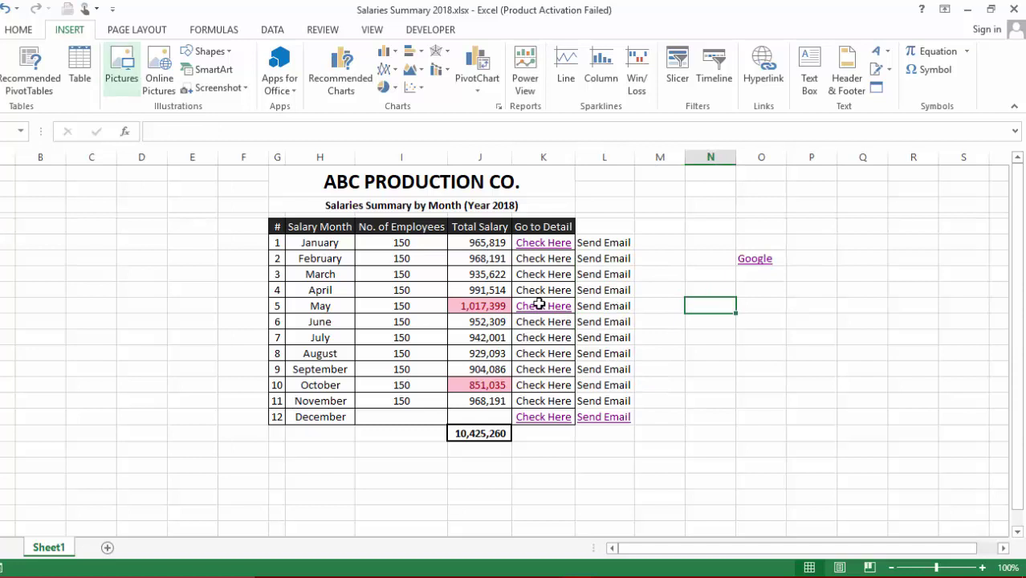
key("Down")
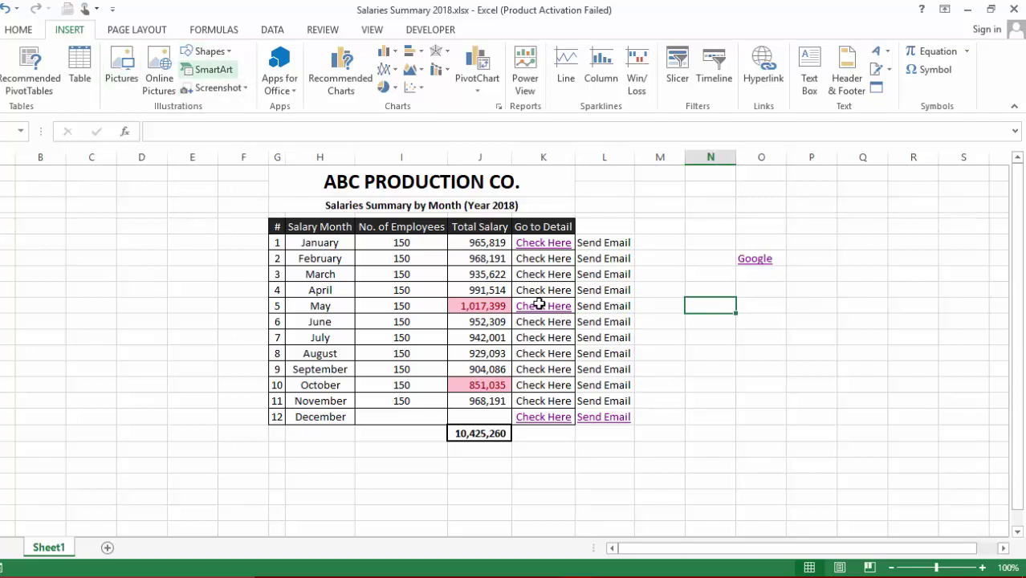
key("Down")
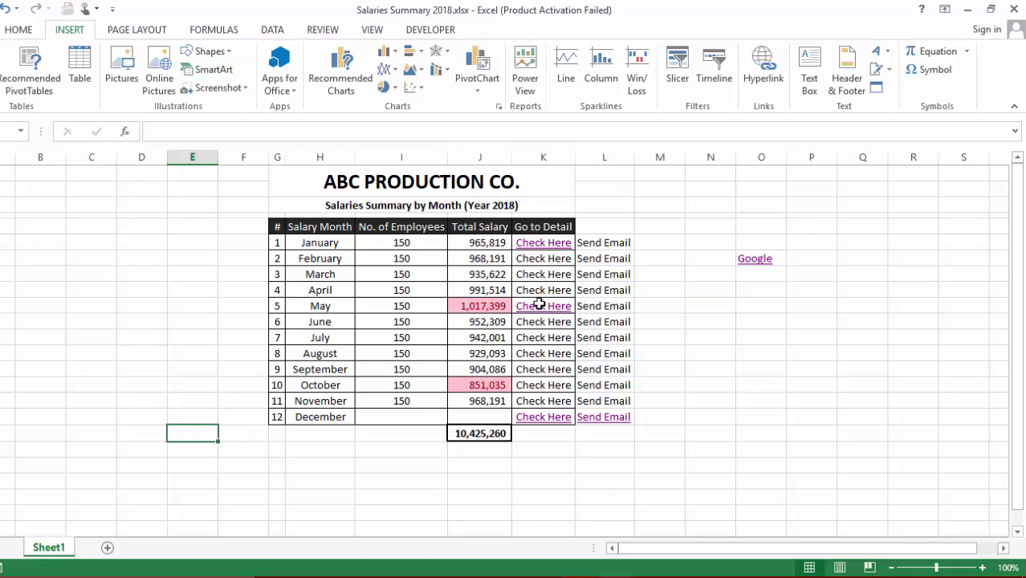
key("ctrl+k")
Switch to the PIC HYPERLINK workbook's Barrick Gold cover page
left_click(539, 304)
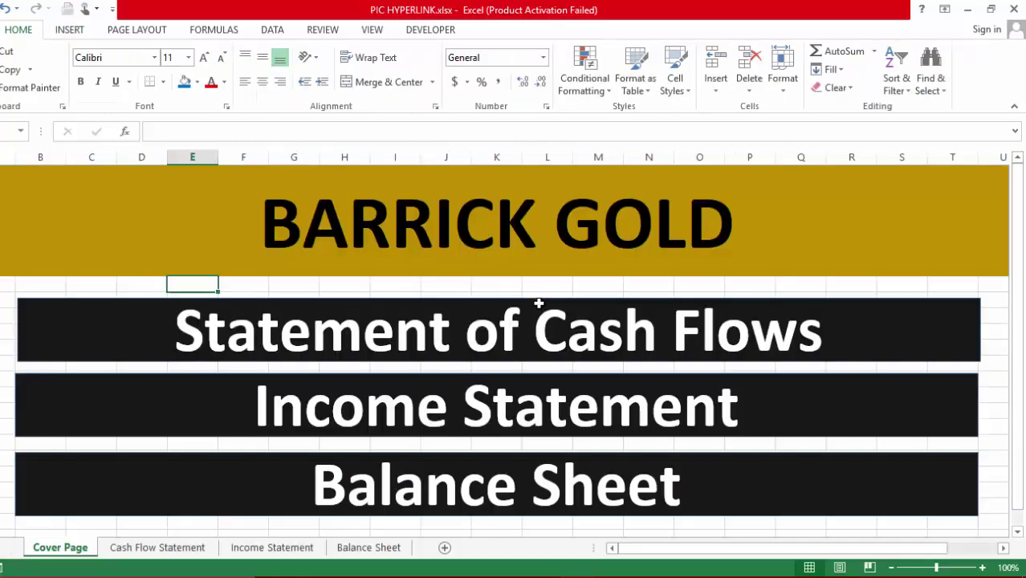
key("shift+F10")
key("Escape")
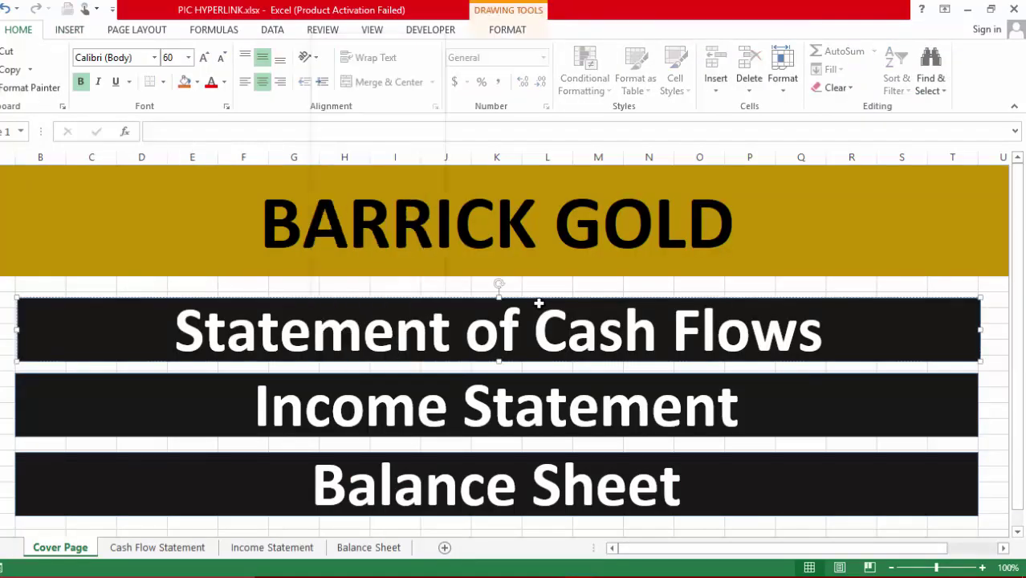
Check the Statement of Cash Flows shape's options and undo then redo its position change
right_click(540, 304)
key("Escape")
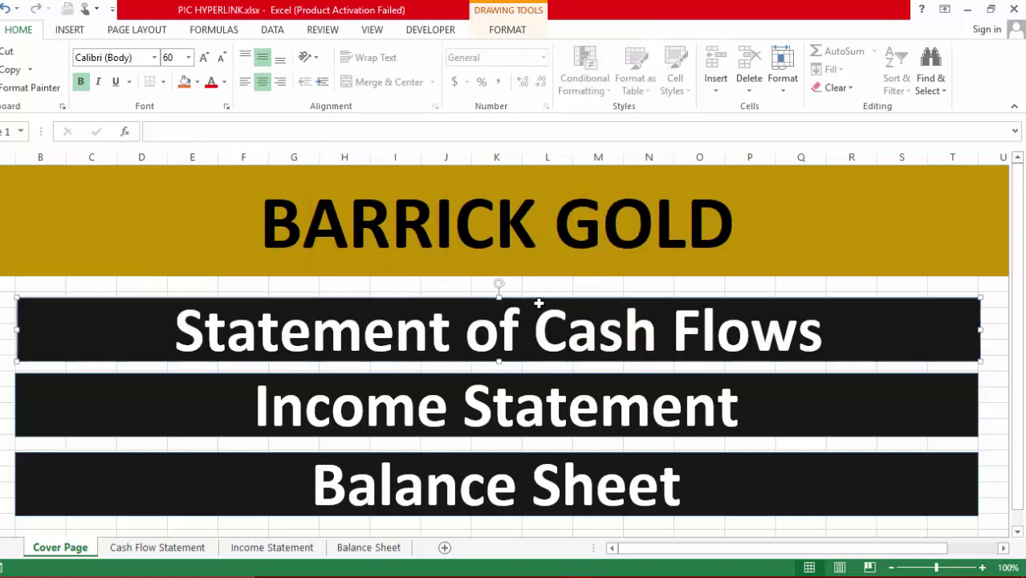
key("ctrl+z")
key("ctrl+y")
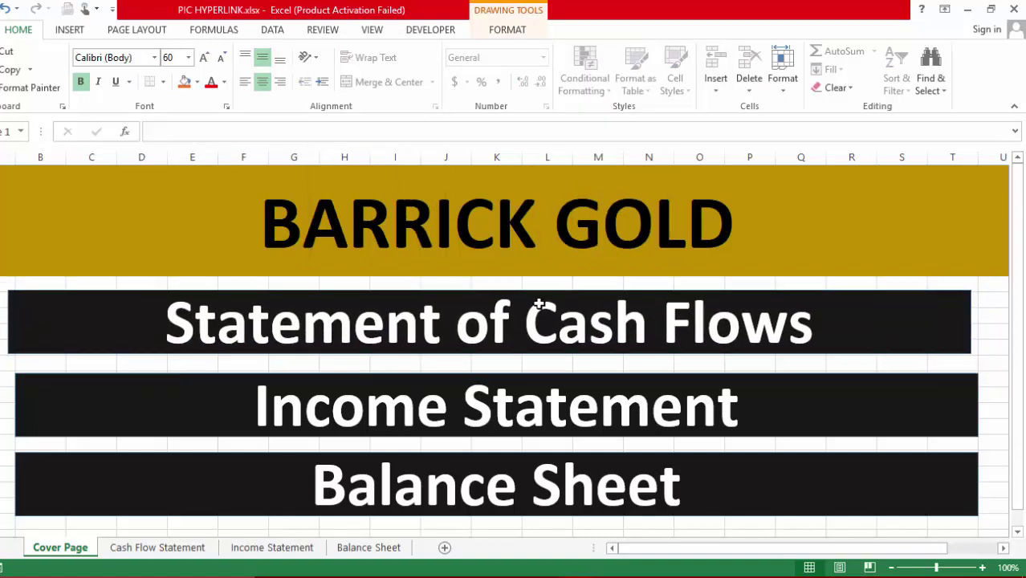
left_click(539, 303)
key("Escape")
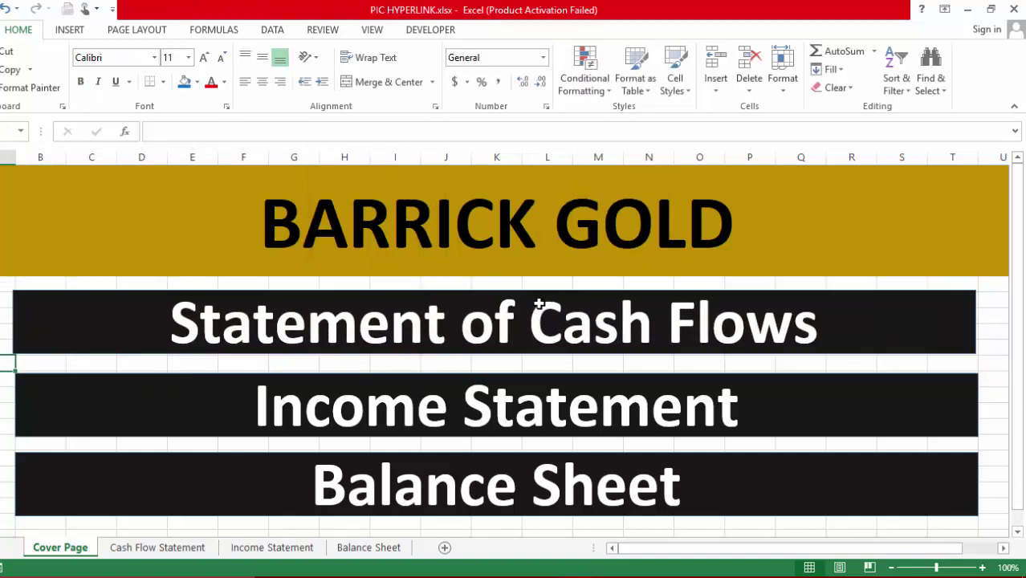